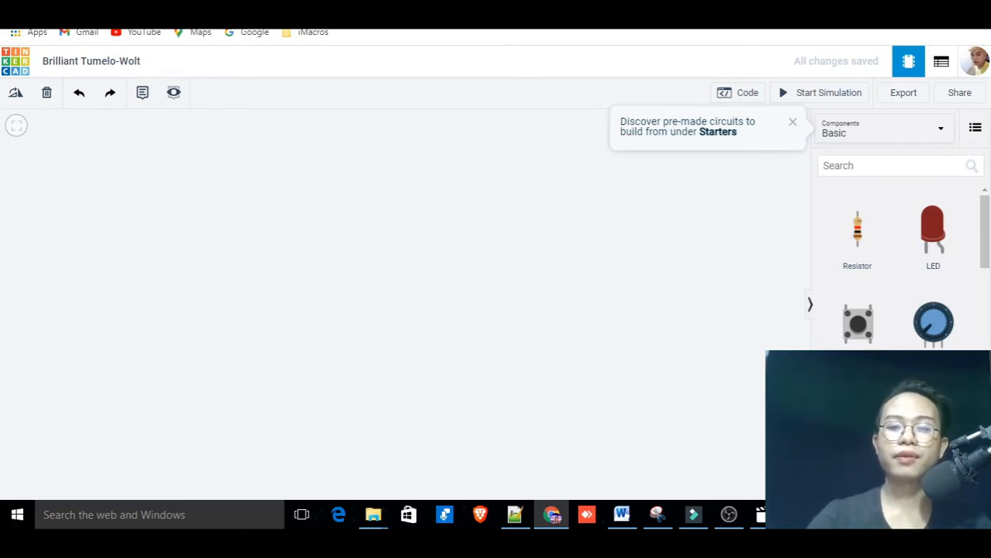
# Step: Consult the RGB LED driver circuit diagram and place a full-size breadboard on the empty workspace
pyautogui.click(800, 515)
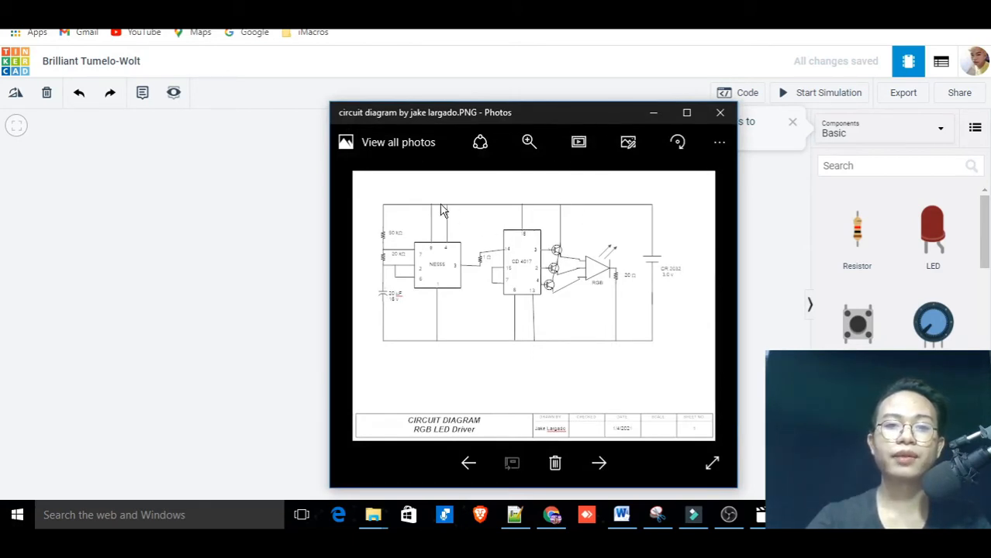
pyautogui.click(654, 118)
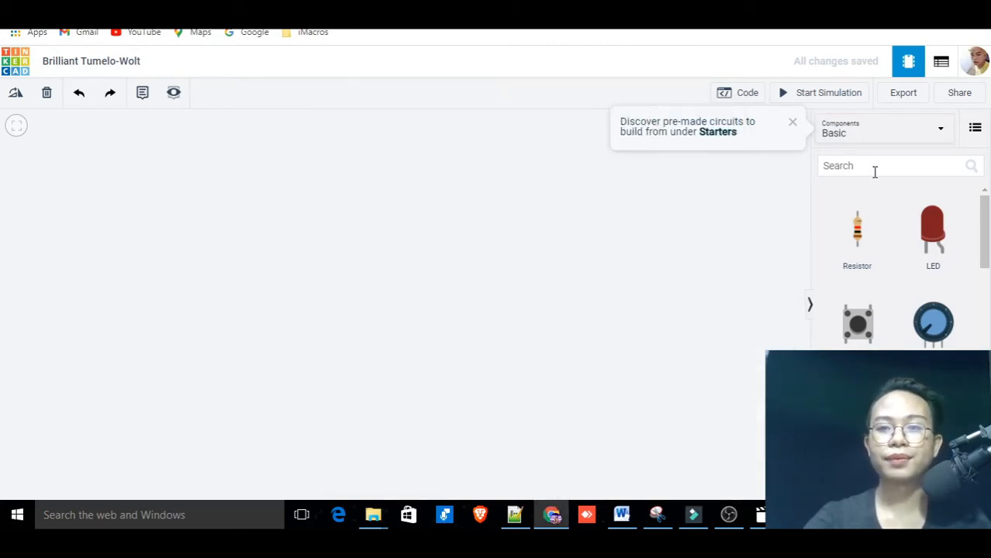
pyautogui.click(875, 170)
pyautogui.write('bread')
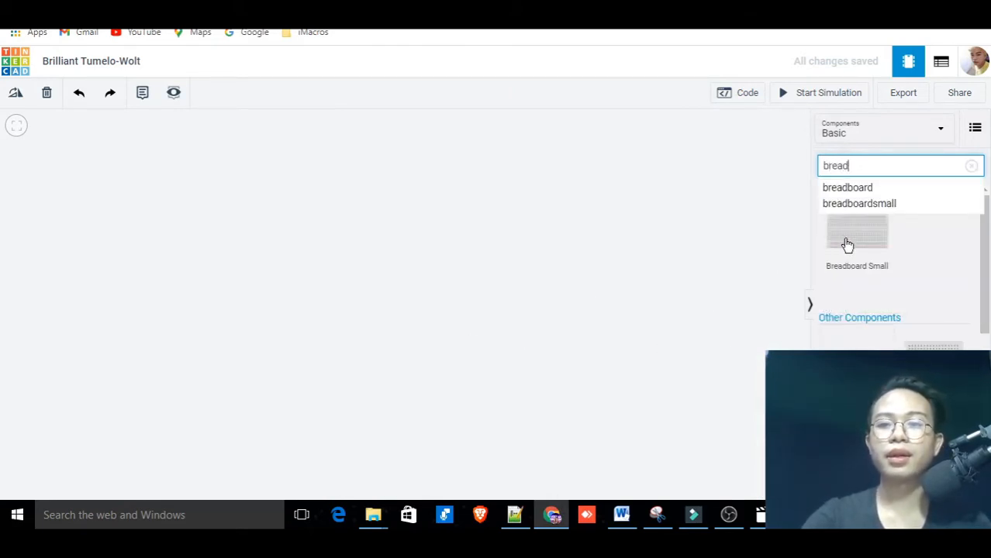
pyautogui.click(483, 289)
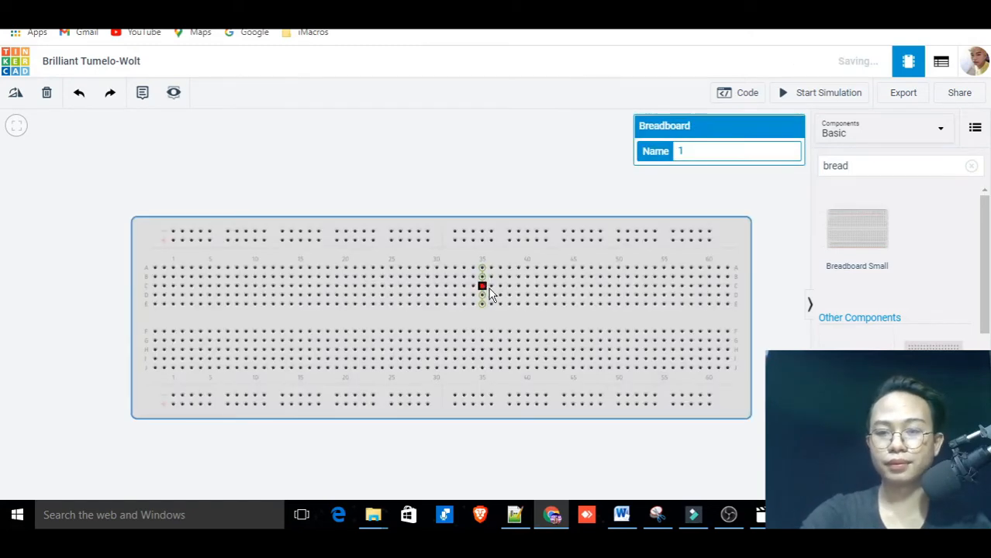
# Step: Place four resistors in a row beside the breadboard's lower right corner
pyautogui.click(971, 168)
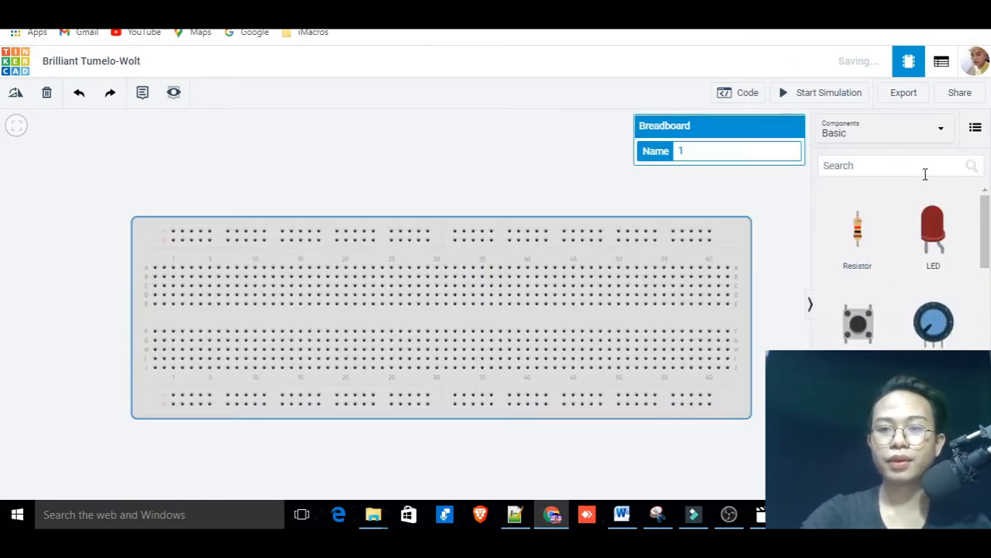
pyautogui.click(925, 172)
pyautogui.moveTo(853, 250); pyautogui.dragTo(711, 297)
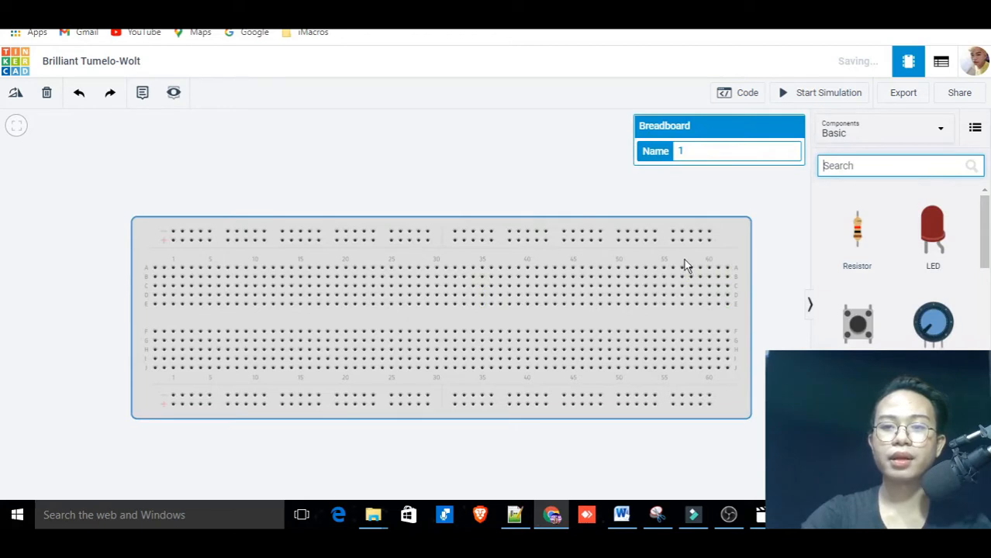
pyautogui.moveTo(684, 266); pyautogui.dragTo(594, 261)
pyautogui.moveTo(854, 230); pyautogui.dragTo(694, 405)
pyautogui.moveTo(856, 231); pyautogui.dragTo(716, 413)
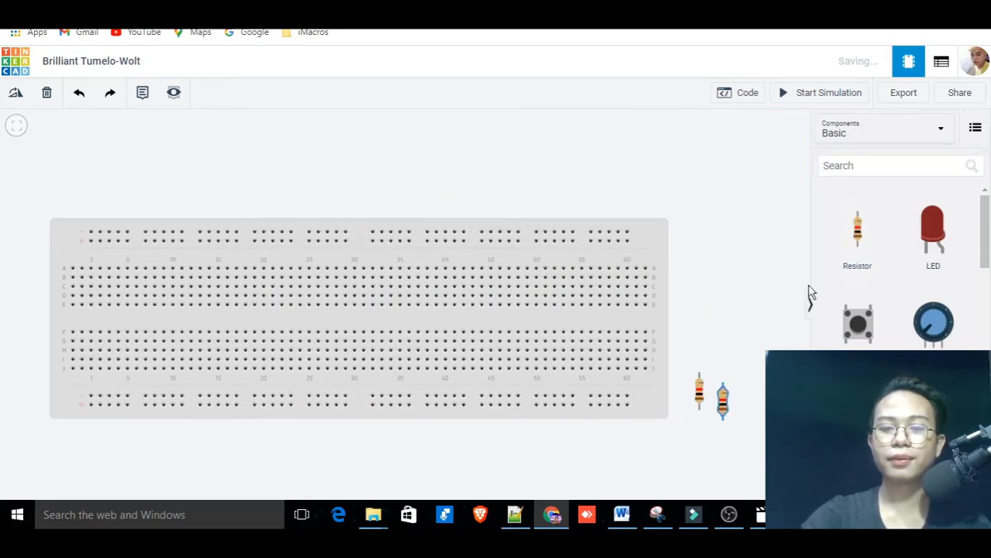
pyautogui.moveTo(856, 231); pyautogui.dragTo(760, 418)
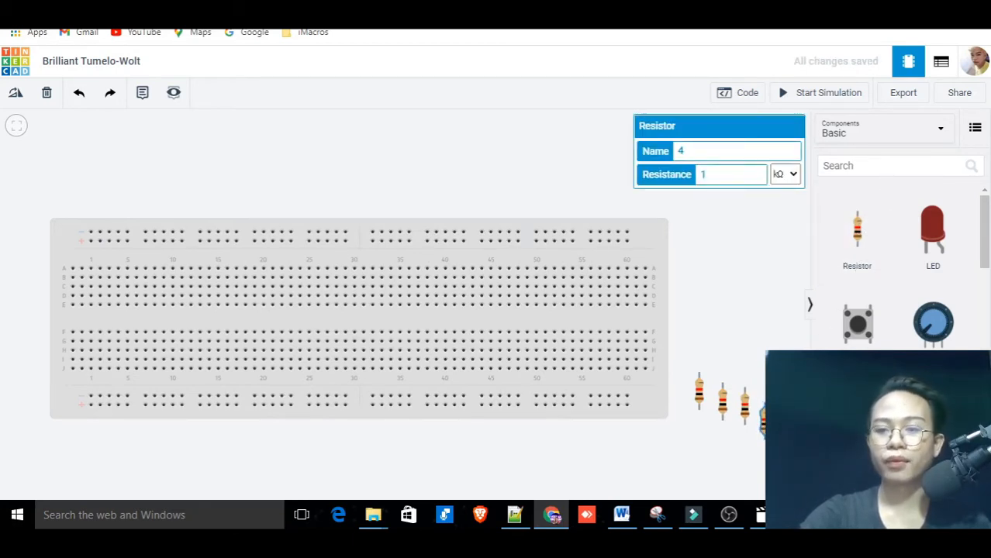
# Step: Find the polarized capacitor in the component library and place it below the resistors
pyautogui.click(885, 166)
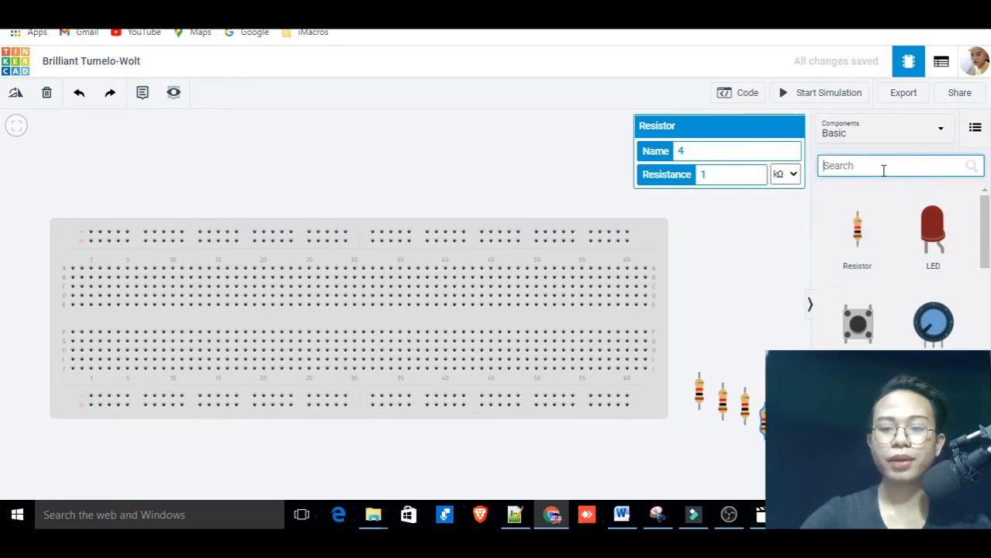
pyautogui.write('polarized')
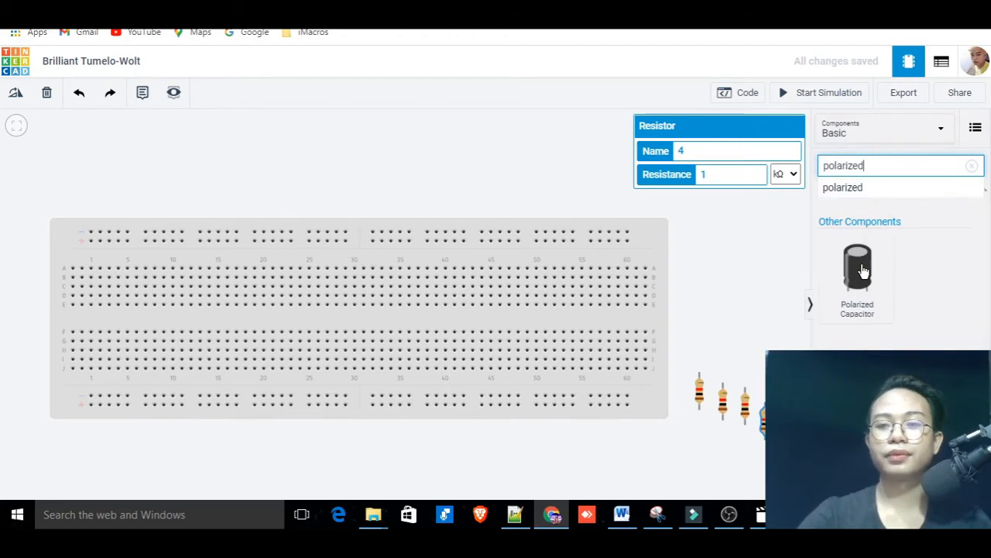
pyautogui.moveTo(857, 267); pyautogui.dragTo(716, 434)
pyautogui.scroll(-2, 716, 433)
pyautogui.moveTo(649, 432); pyautogui.dragTo(693, 398)
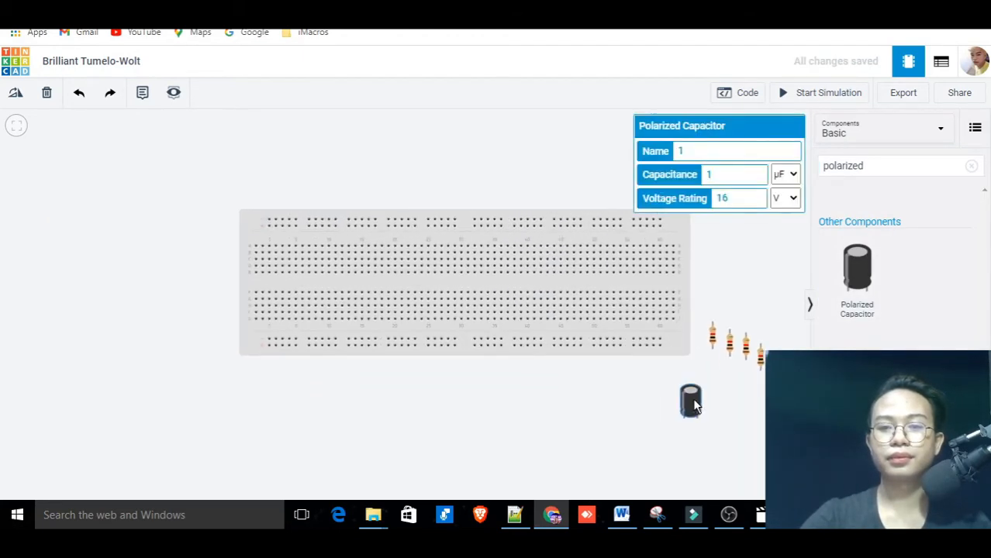
# Step: Find the 555 timer in the component library and place it below the breadboard, beside the capacitor
pyautogui.click(971, 165)
pyautogui.click(909, 169)
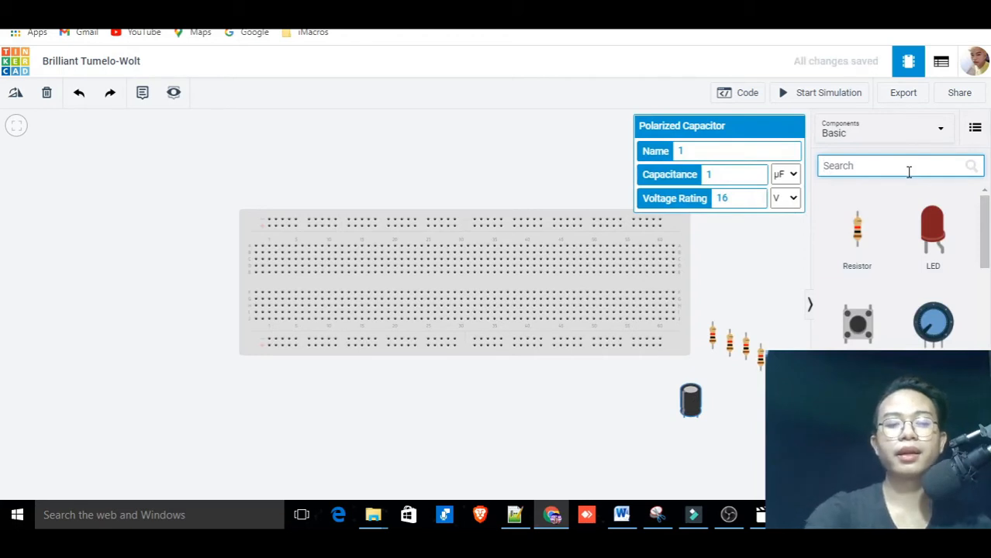
pyautogui.write('555')
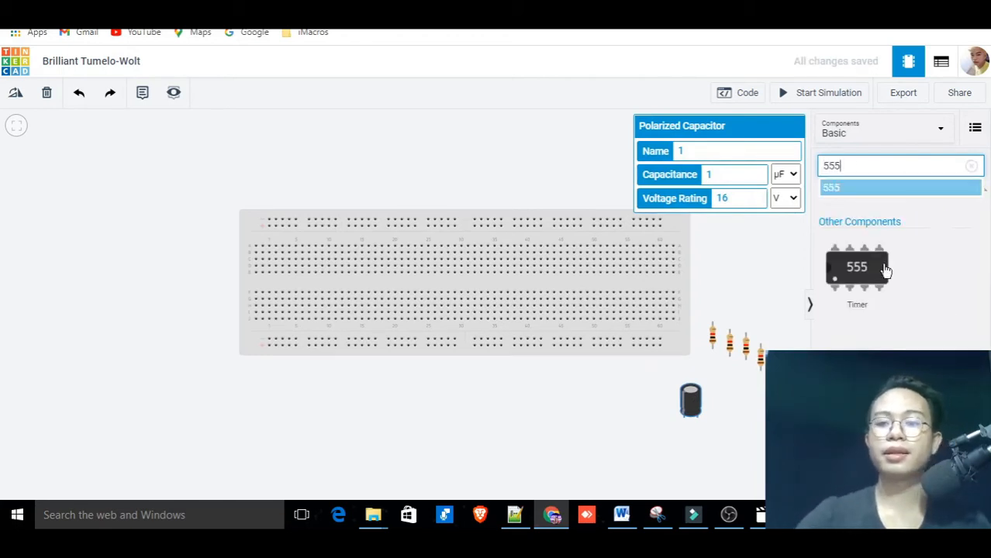
pyautogui.moveTo(856, 267); pyautogui.dragTo(625, 417)
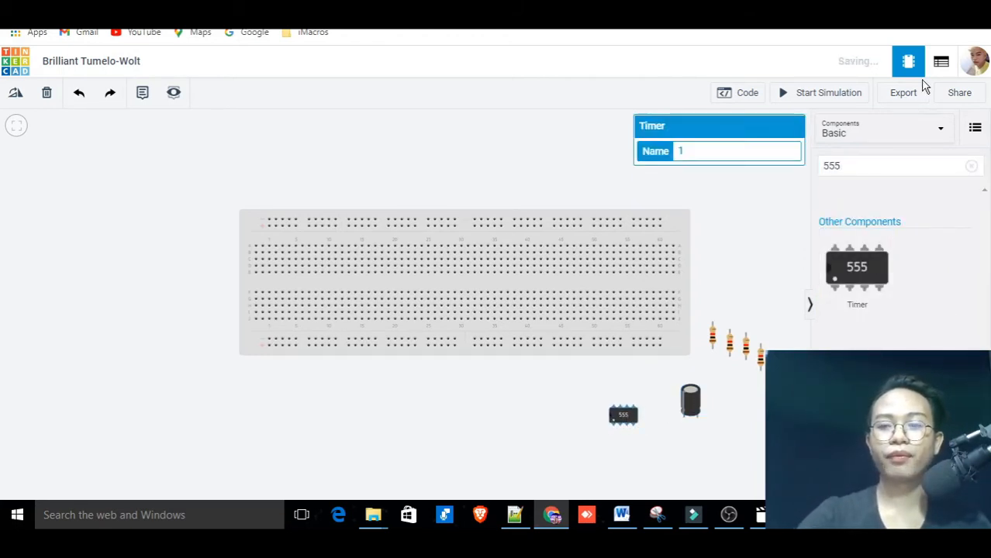
# Step: Search the components for 4017 and place the 74HC4017 Johnson decade counter below the breadboard, left of the timer
pyautogui.click(970, 167)
pyautogui.click(929, 166)
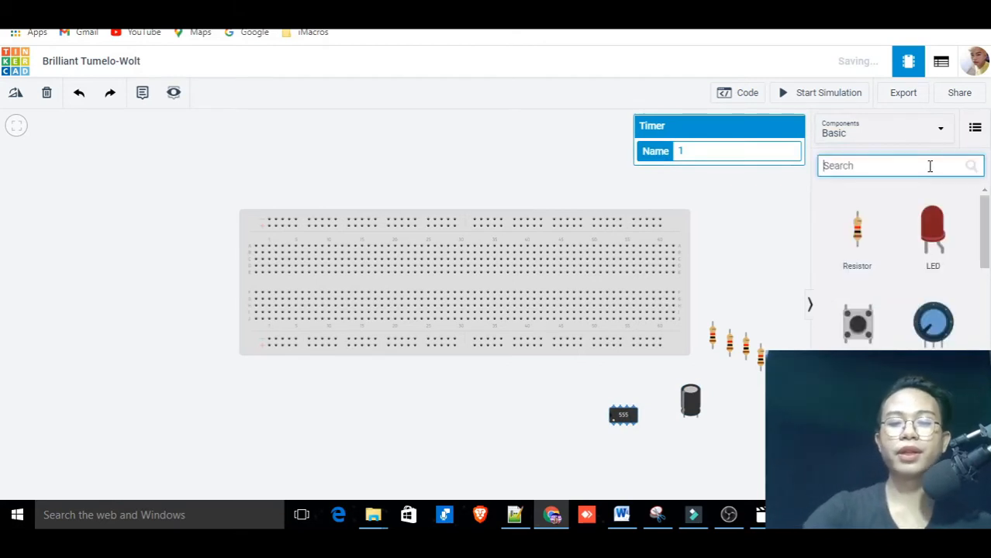
pyautogui.write('4017')
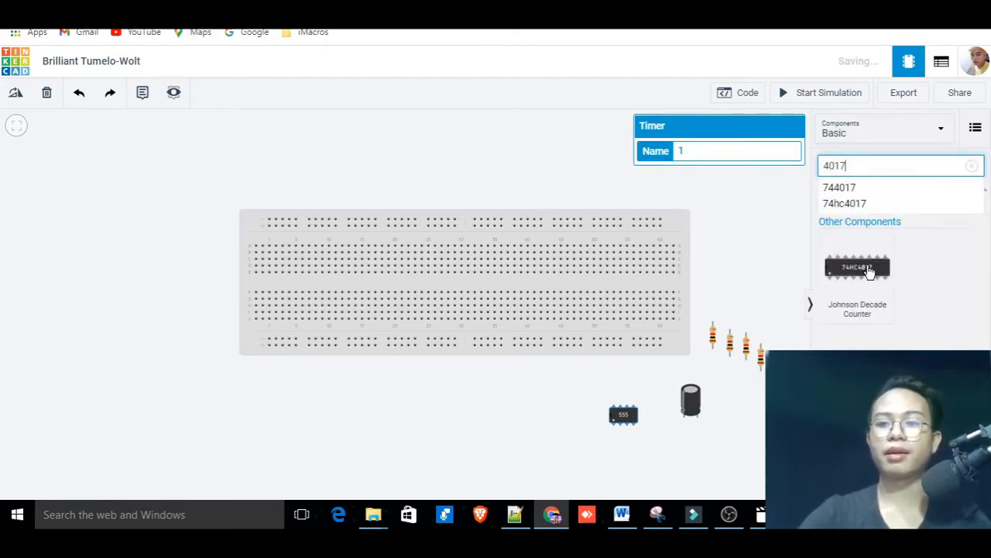
pyautogui.moveTo(868, 272); pyautogui.dragTo(521, 402)
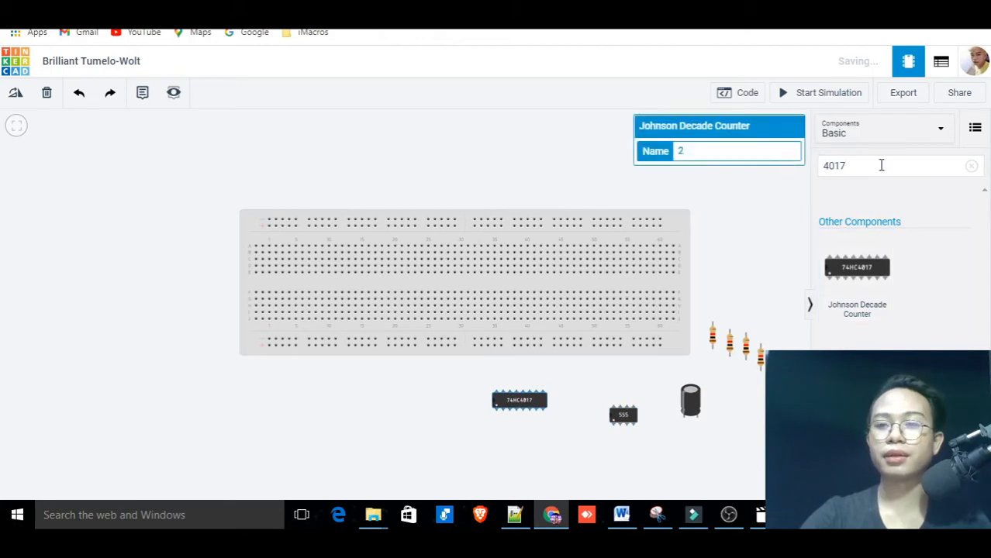
# Step: Search the components for RGB and place an LED RGB just above the 555 timer
pyautogui.click(970, 167)
pyautogui.click(925, 165)
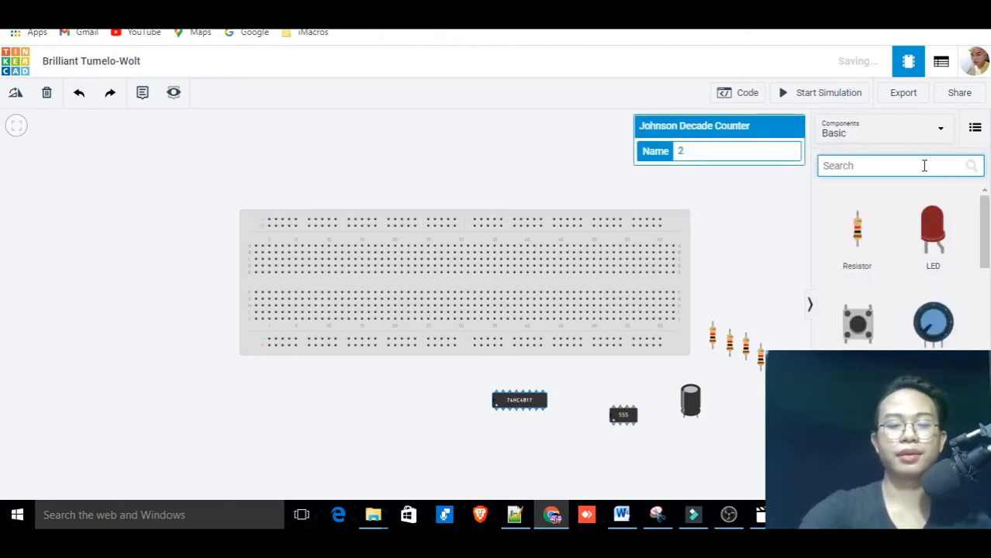
pyautogui.write('RGB')
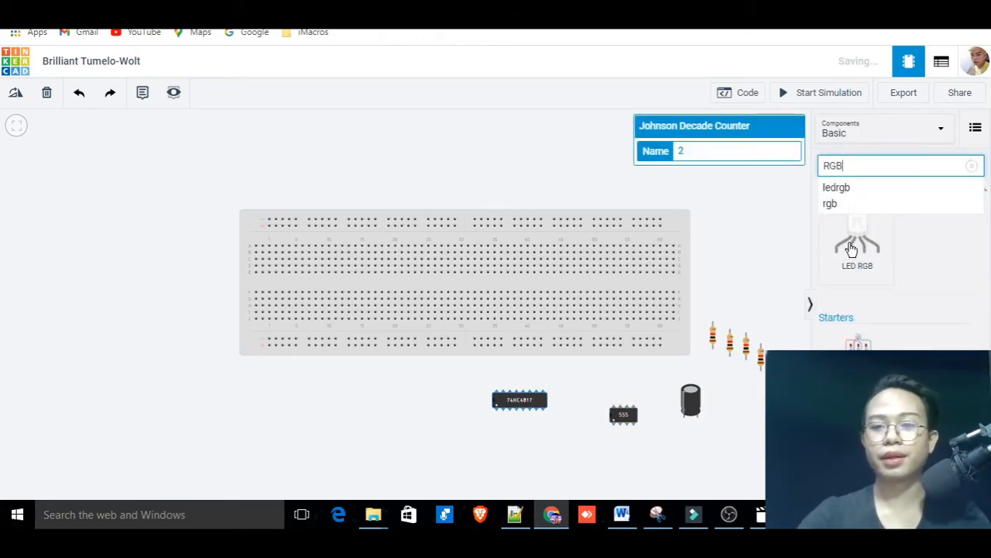
pyautogui.moveTo(857, 233); pyautogui.dragTo(567, 409)
pyautogui.moveTo(624, 395); pyautogui.dragTo(641, 391)
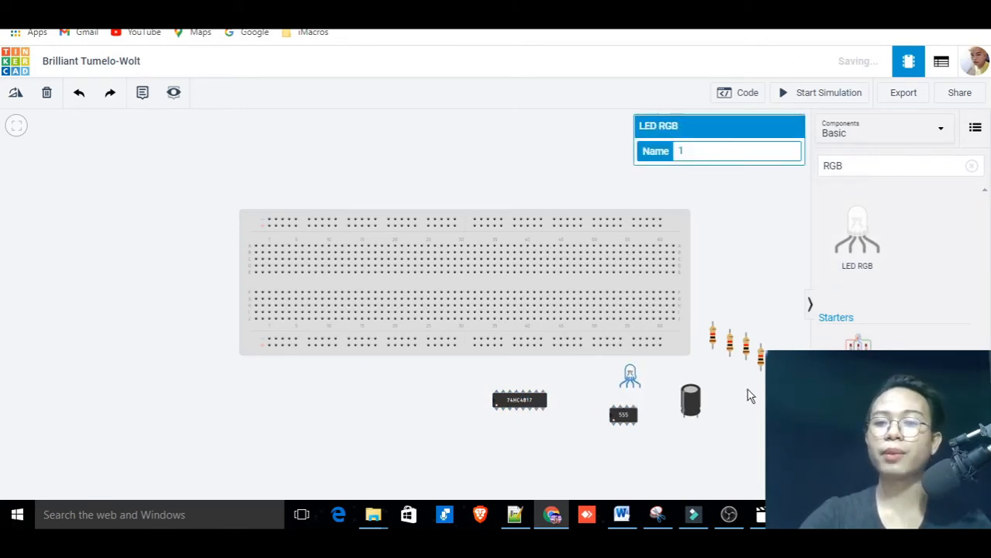
pyautogui.click(750, 396)
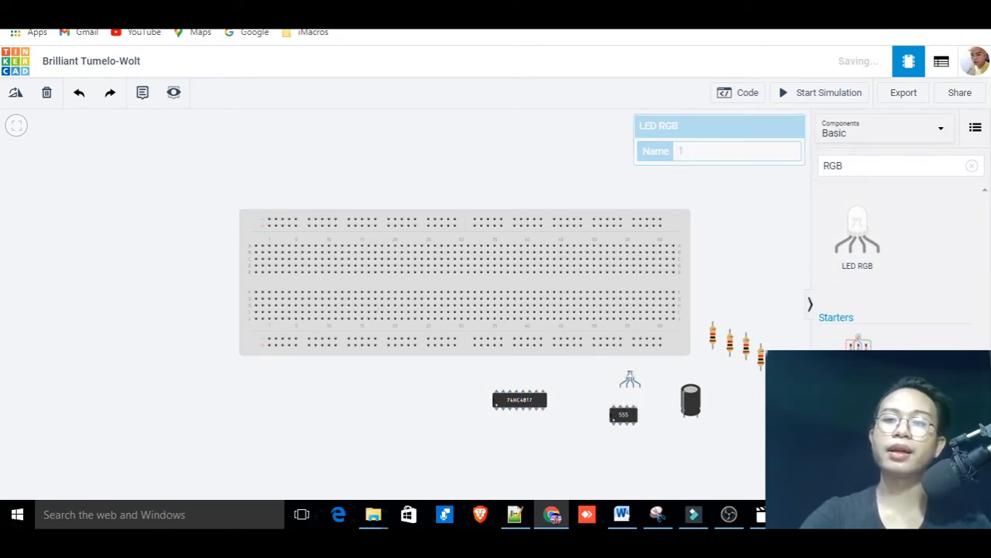
# Step: Shift the 555 timer closer to the decade counter and place three NPN transistors (BJT) right of the breadboard
pyautogui.click(970, 167)
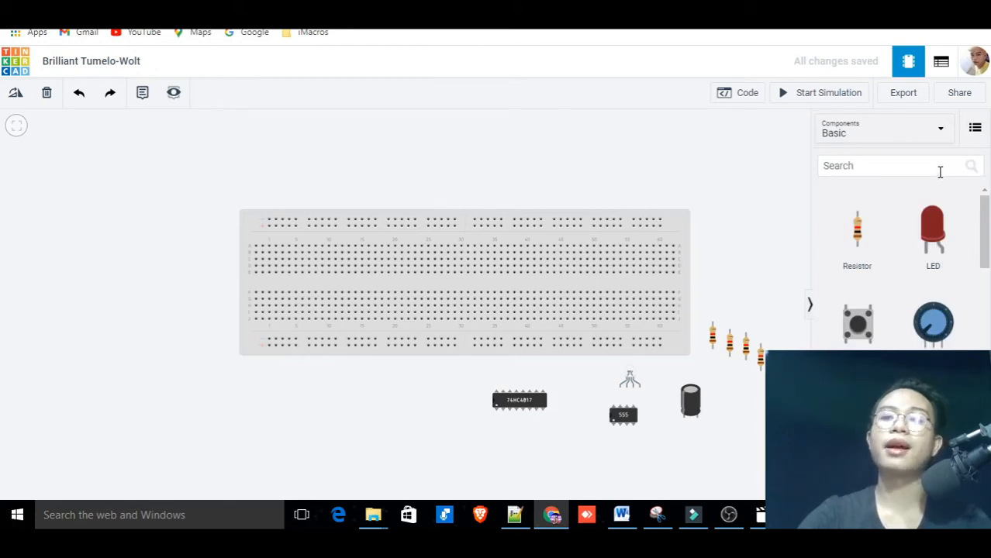
pyautogui.click(940, 171)
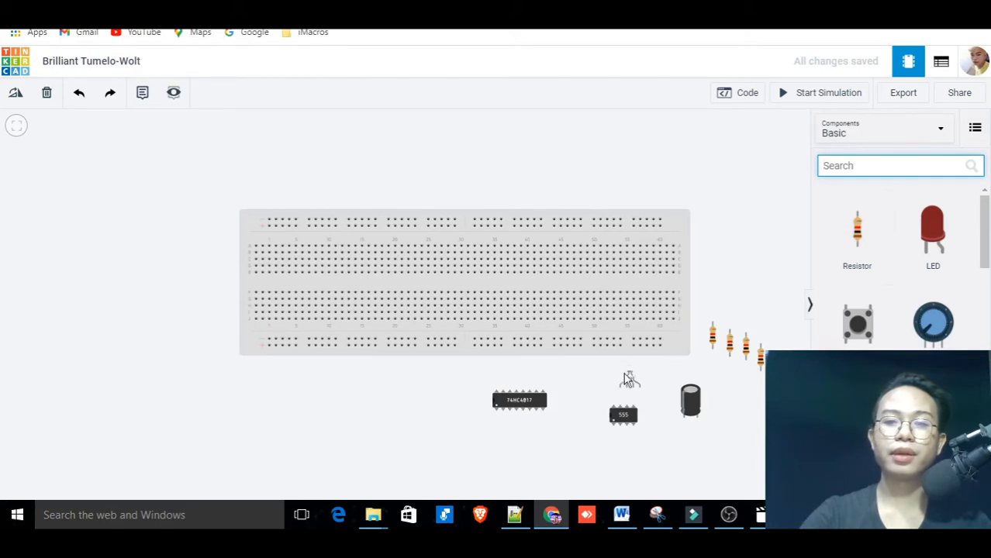
pyautogui.moveTo(637, 418); pyautogui.dragTo(610, 408)
pyautogui.click(903, 165)
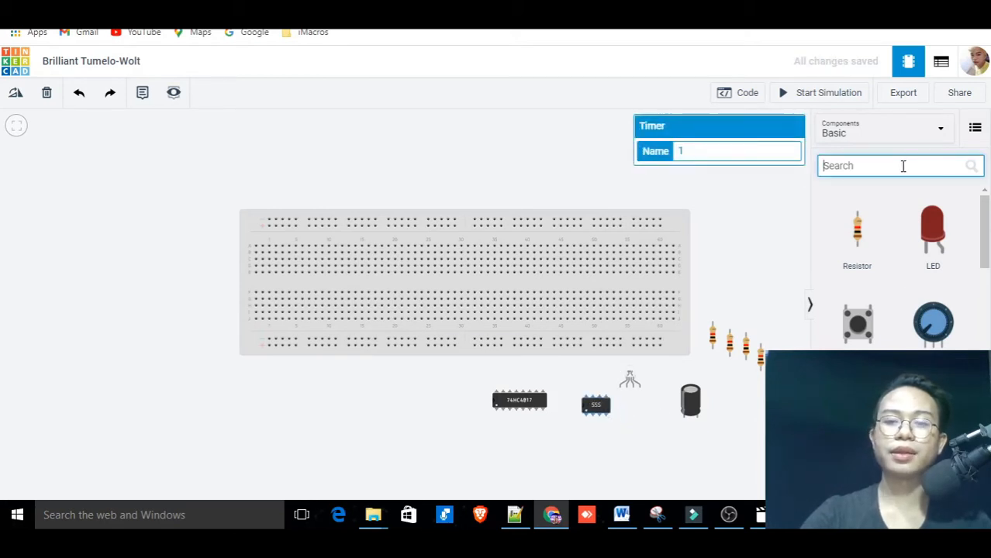
pyautogui.write('Tra')
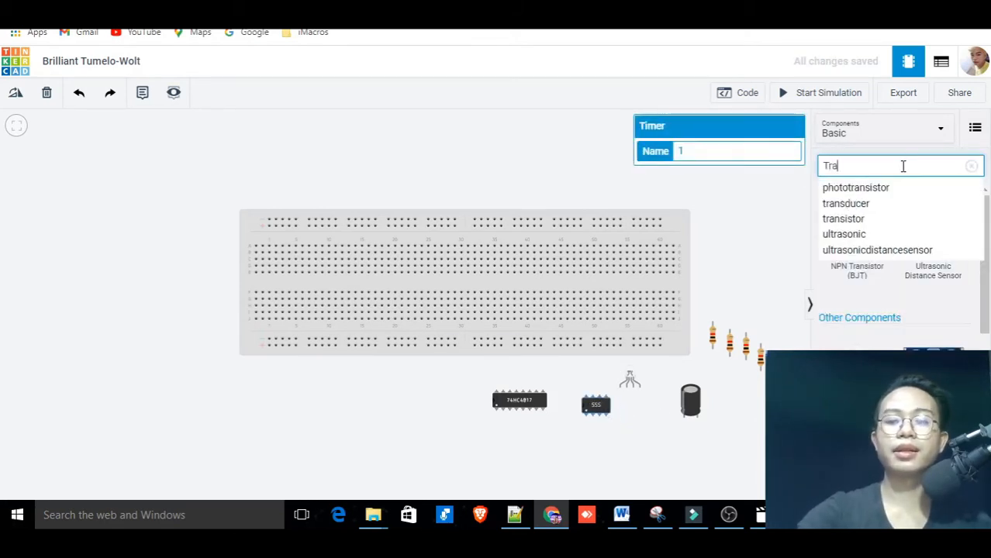
pyautogui.write('nsis')
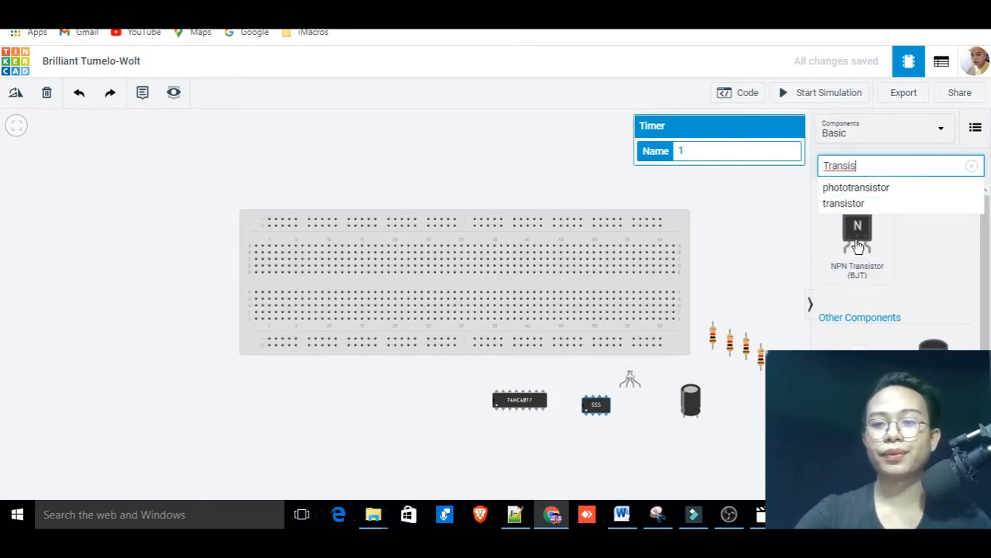
pyautogui.moveTo(859, 243); pyautogui.dragTo(729, 276)
pyautogui.moveTo(860, 242); pyautogui.dragTo(739, 249)
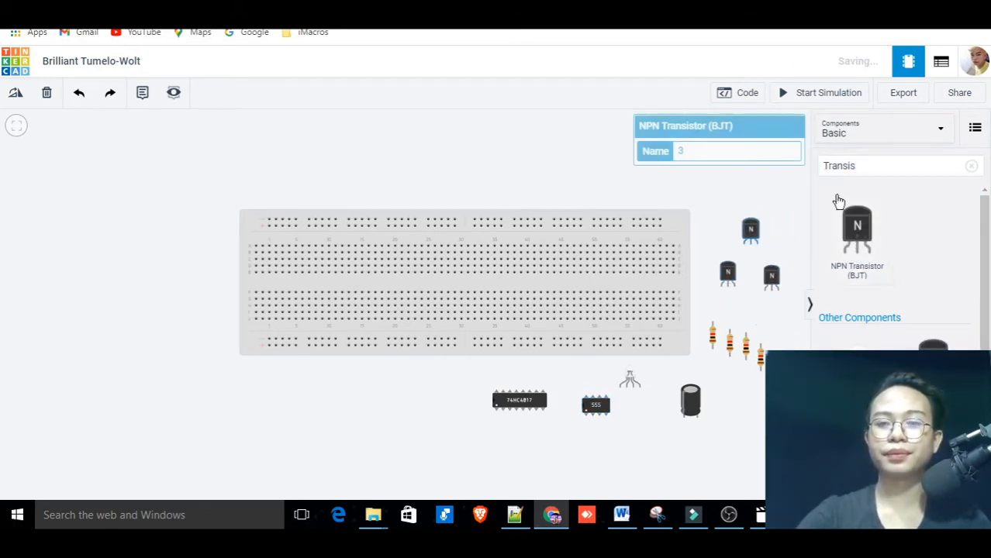
# Step: Place a Coin Cell 3V Battery below the breadboard, left of the decade counter
pyautogui.click(972, 169)
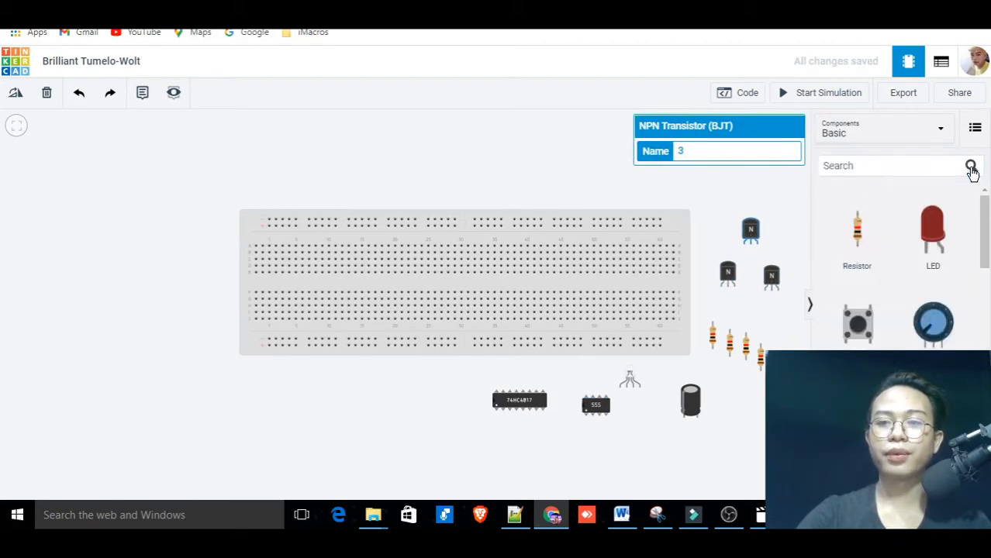
pyautogui.scroll(-5, 907, 213)
pyautogui.scroll(-1, 928, 232)
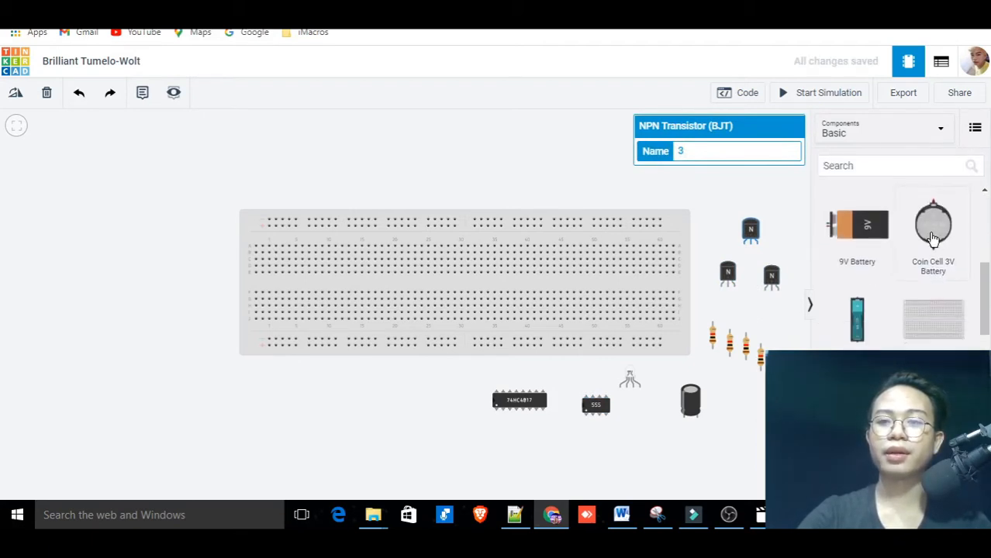
pyautogui.moveTo(933, 232); pyautogui.dragTo(429, 424)
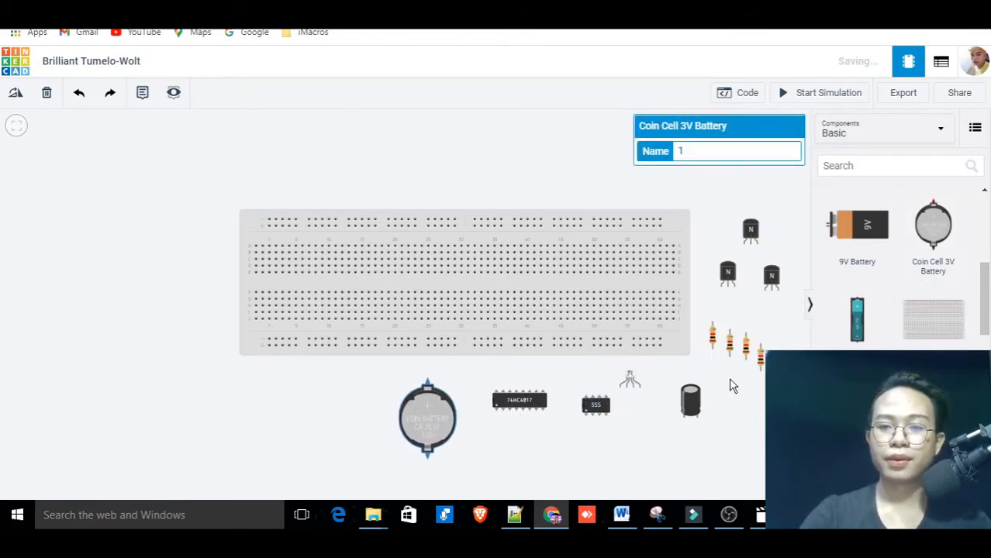
pyautogui.scroll(-1, 734, 381)
pyautogui.moveTo(724, 409); pyautogui.dragTo(714, 381)
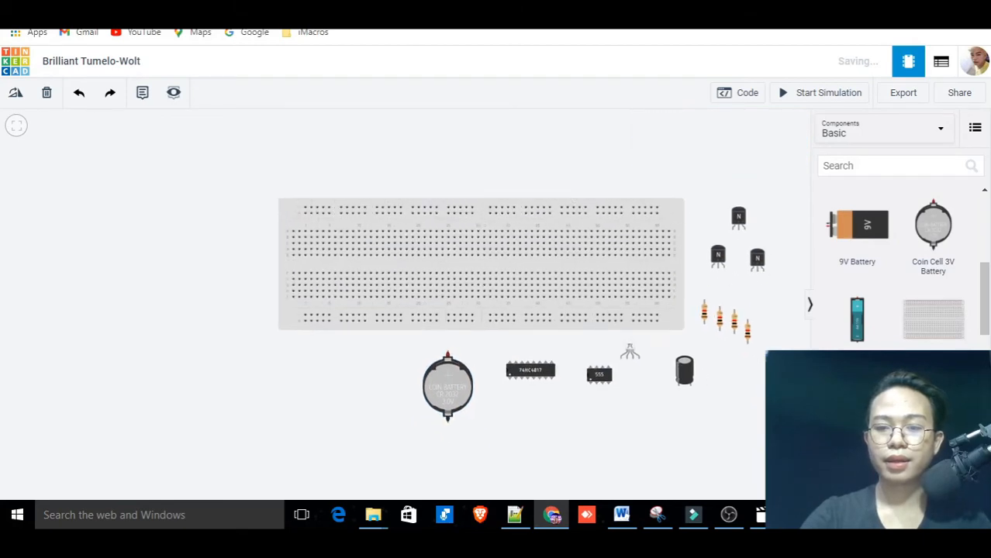
# Step: Consult the circuit diagram, then move the coin cell to the breadboard's upper right and one NPN transistor below the breadboard
pyautogui.click(800, 515)
pyautogui.moveTo(551, 105); pyautogui.dragTo(736, 128)
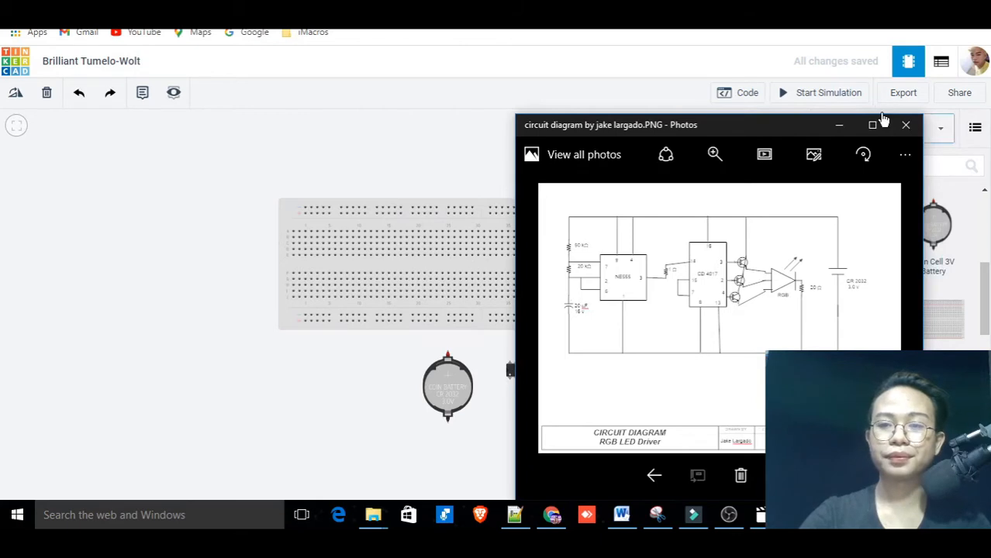
pyautogui.click(838, 125)
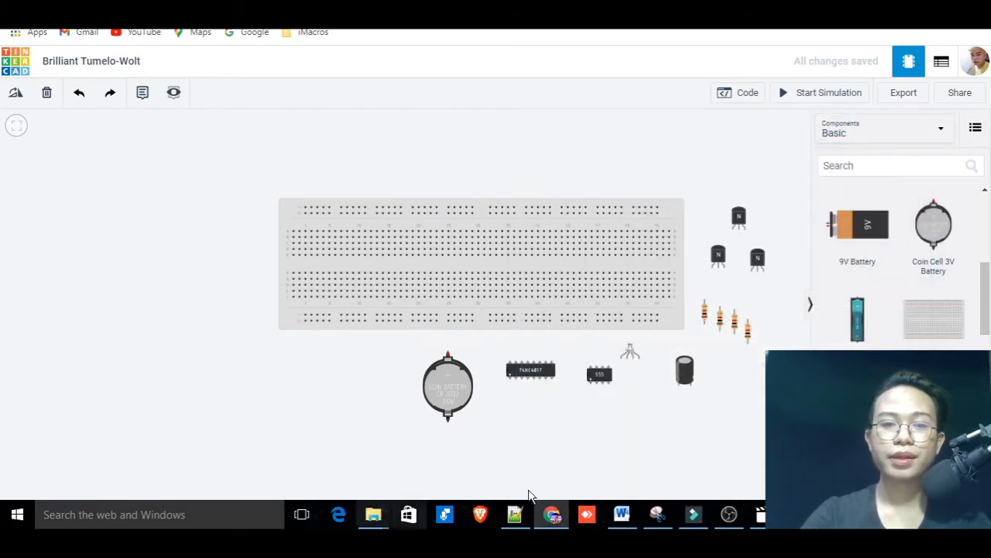
pyautogui.moveTo(464, 395); pyautogui.dragTo(566, 359)
pyautogui.moveTo(481, 412); pyautogui.dragTo(454, 415)
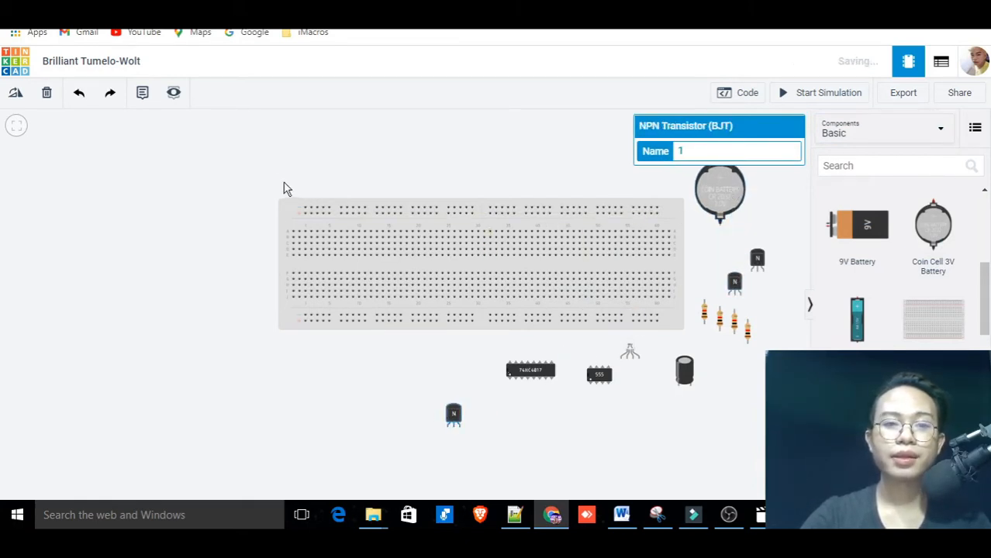
pyautogui.scroll(3, 259, 314)
pyautogui.moveTo(319, 431); pyautogui.dragTo(307, 458)
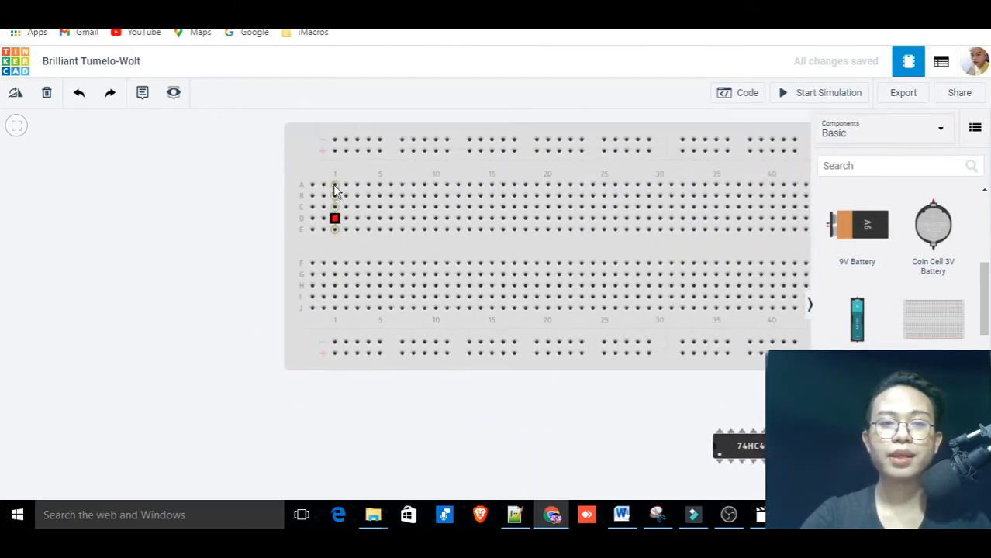
# Step: Wire the upper positive rail to the lower positive rail and the upper negative rail to the lower one around the breadboard's left edge
pyautogui.click(335, 151)
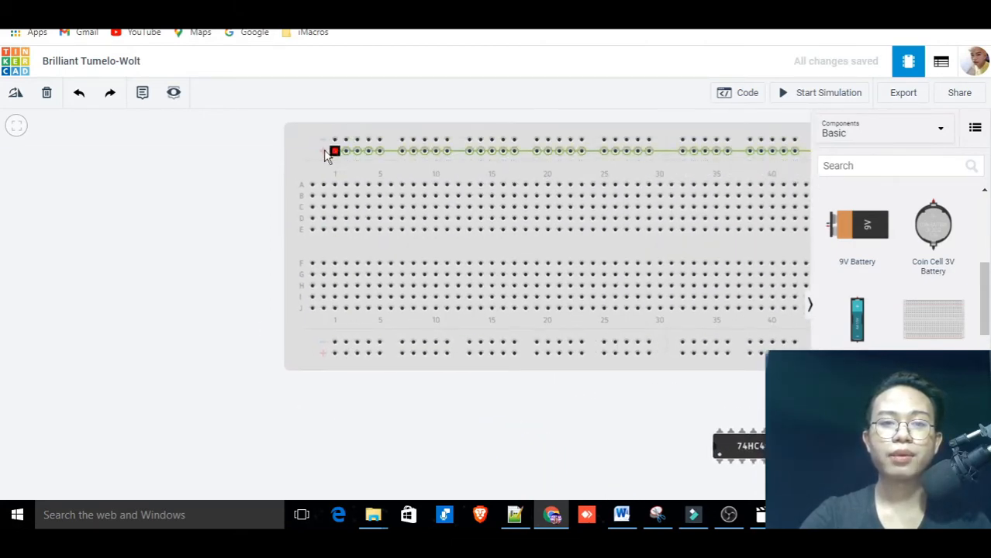
pyautogui.click(261, 154)
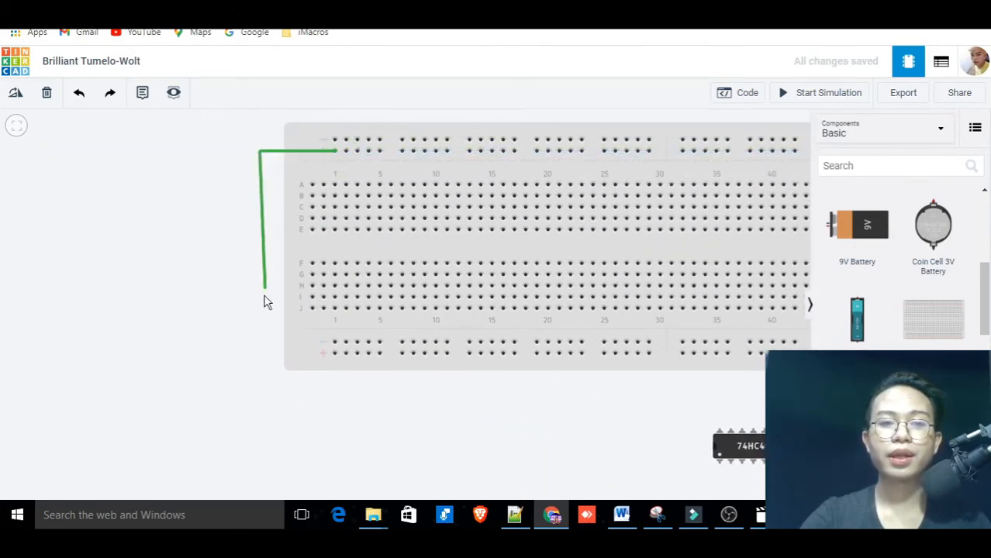
pyautogui.click(261, 355)
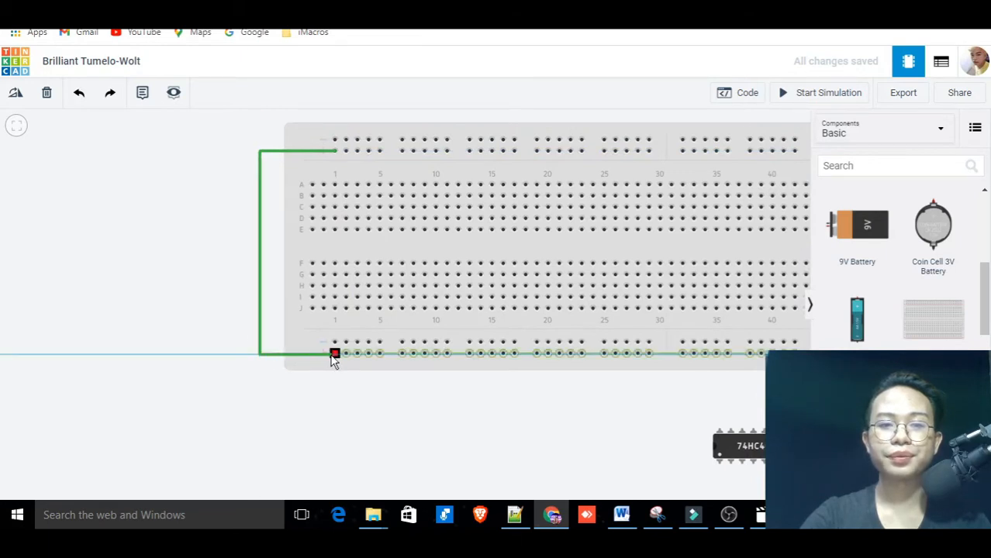
pyautogui.click(335, 353)
pyautogui.click(335, 140)
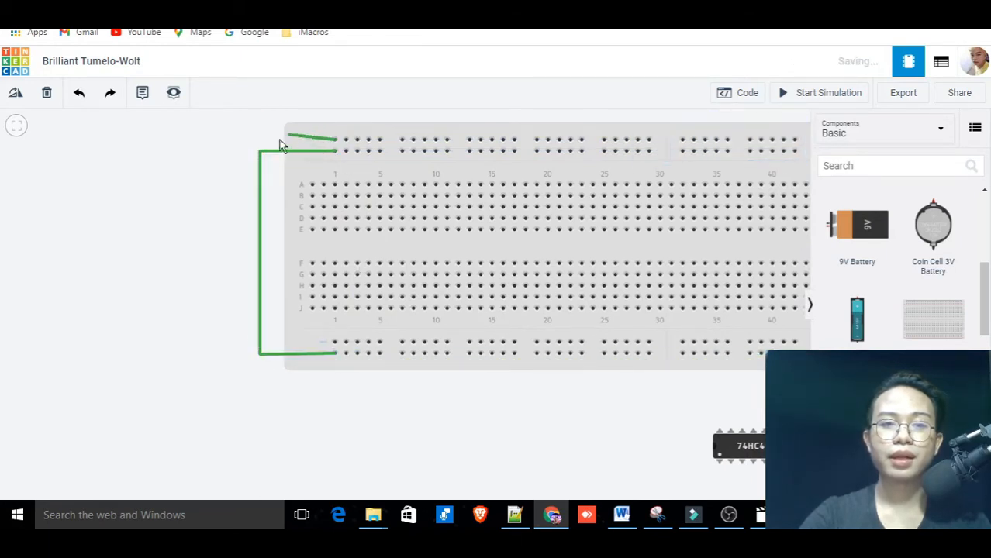
pyautogui.click(244, 139)
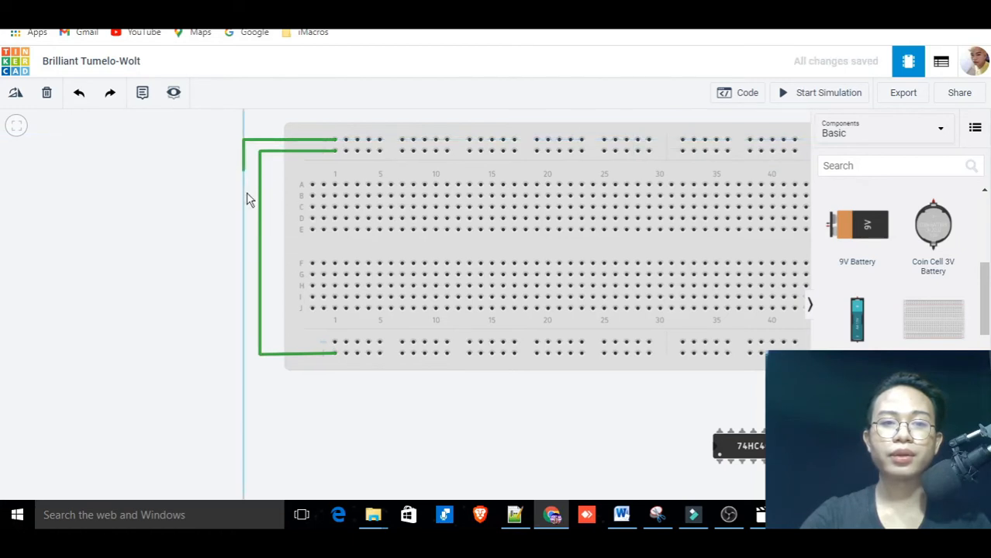
pyautogui.click(247, 344)
pyautogui.click(333, 346)
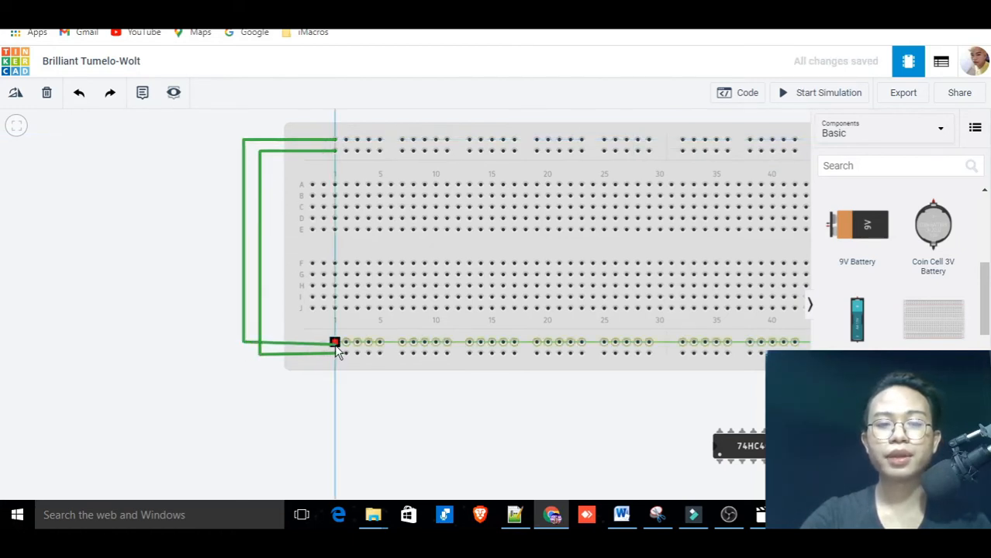
pyautogui.click(335, 346)
# Step: Move the coin cell farther right of the breadboard and place two NPN transistors below it, one on each side of the capacitor
pyautogui.moveTo(594, 397); pyautogui.dragTo(265, 449)
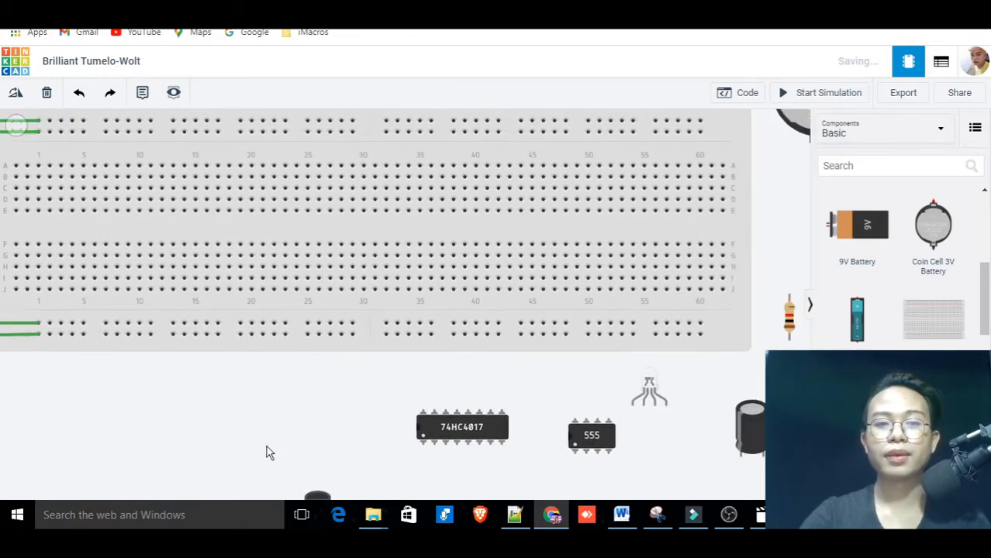
pyautogui.scroll(-2, 487, 389)
pyautogui.moveTo(609, 412); pyautogui.dragTo(607, 436)
pyautogui.moveTo(679, 208); pyautogui.dragTo(756, 279)
pyautogui.moveTo(713, 318); pyautogui.dragTo(661, 449)
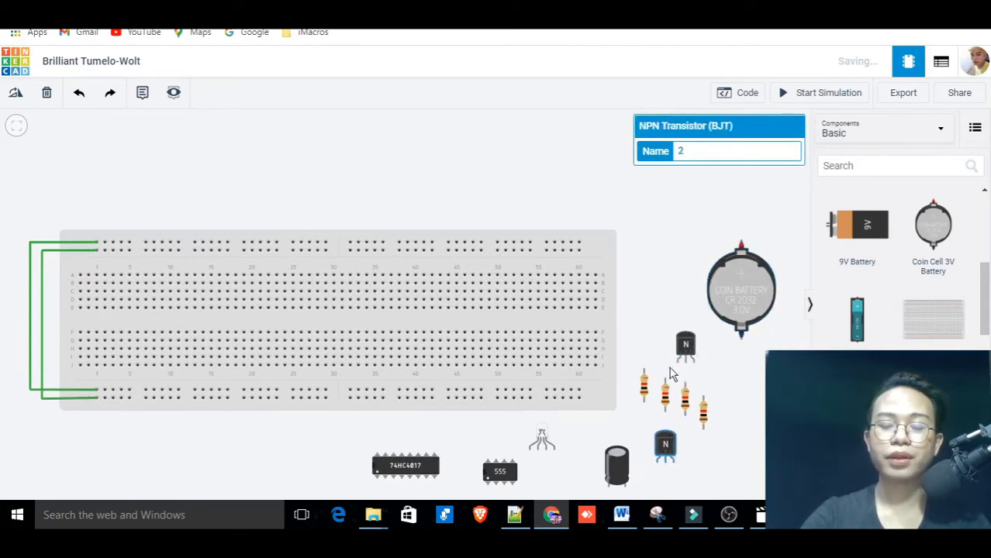
pyautogui.moveTo(687, 352); pyautogui.dragTo(585, 457)
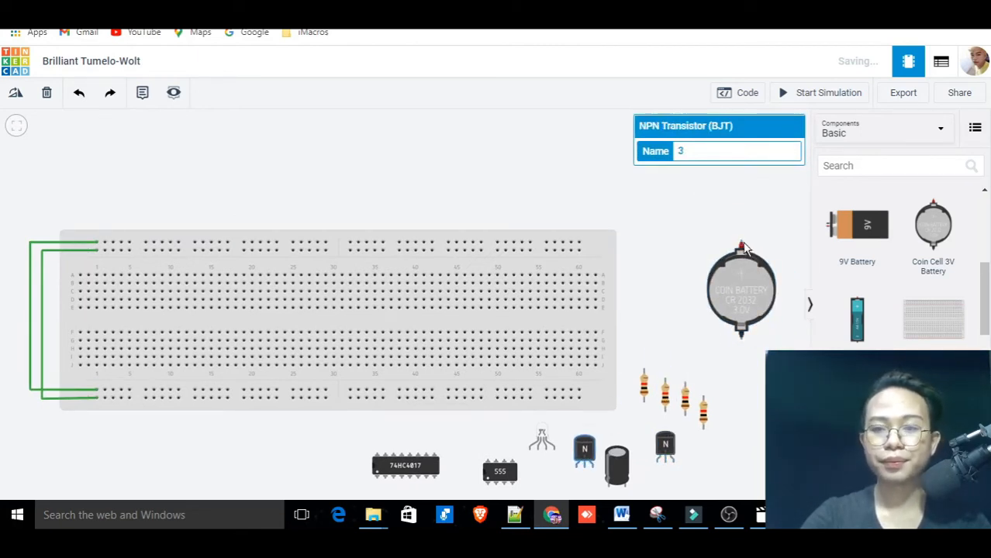
# Step: Align the coin cell with the upper rails and wire its positive terminal to the positive rail and its negative terminal to the negative rail
pyautogui.moveTo(739, 299); pyautogui.dragTo(726, 277)
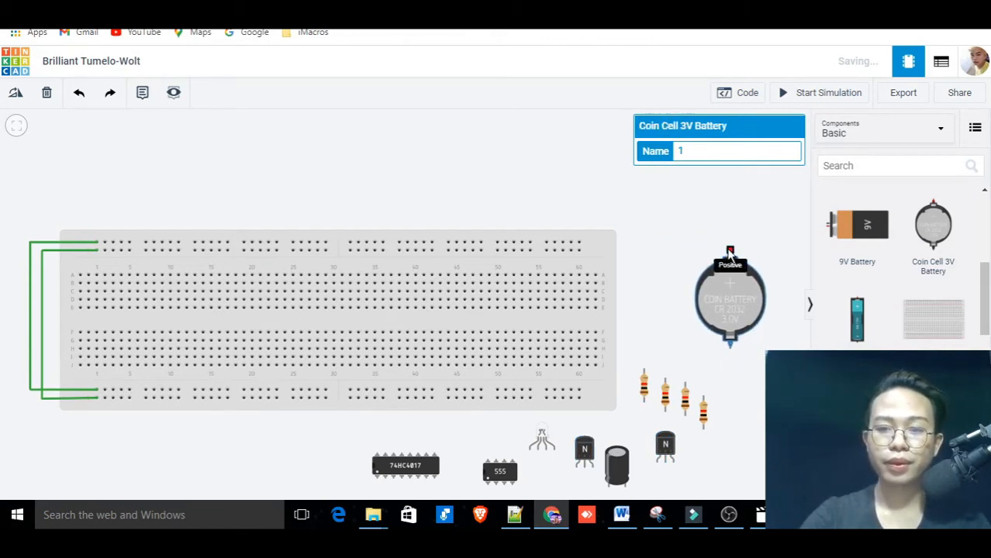
pyautogui.click(729, 249)
pyautogui.click(581, 251)
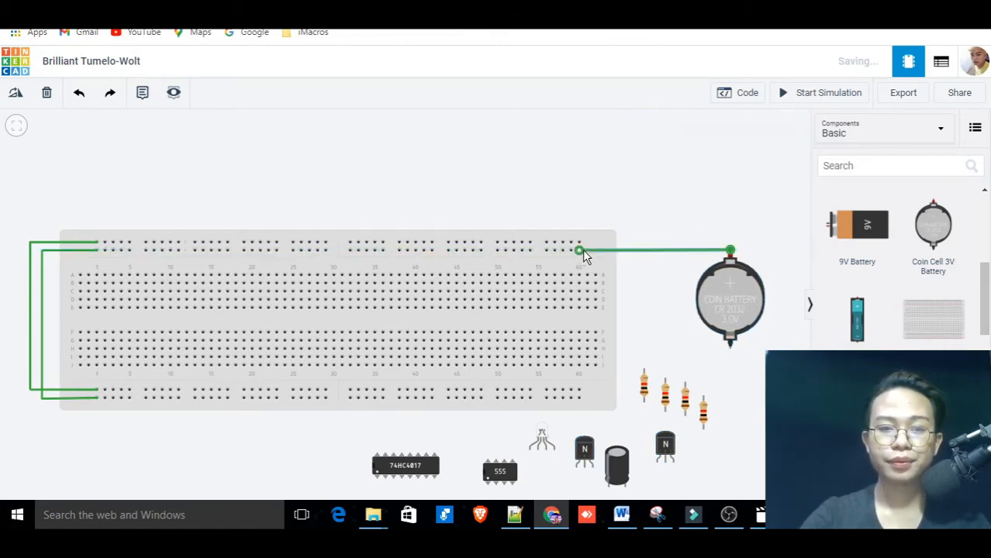
pyautogui.click(730, 351)
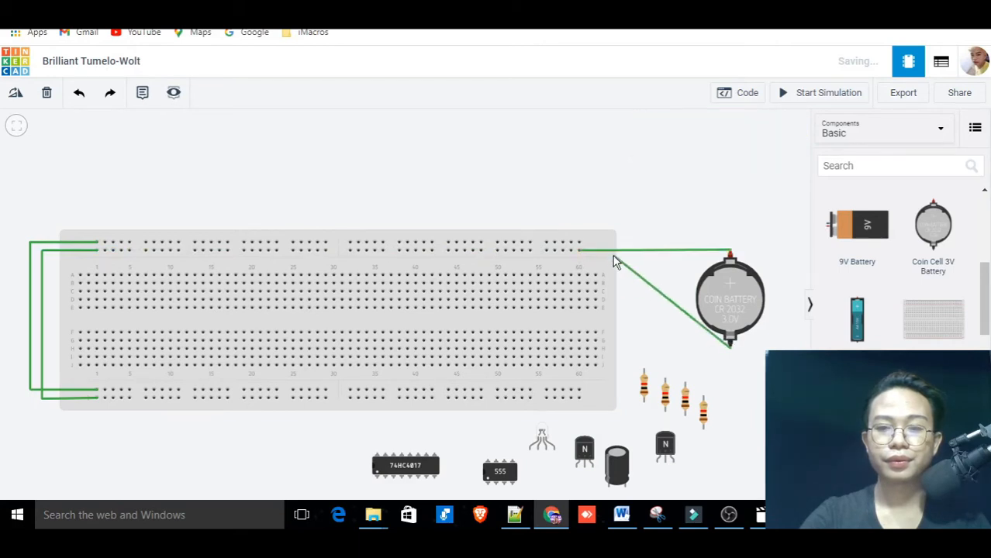
pyautogui.click(581, 245)
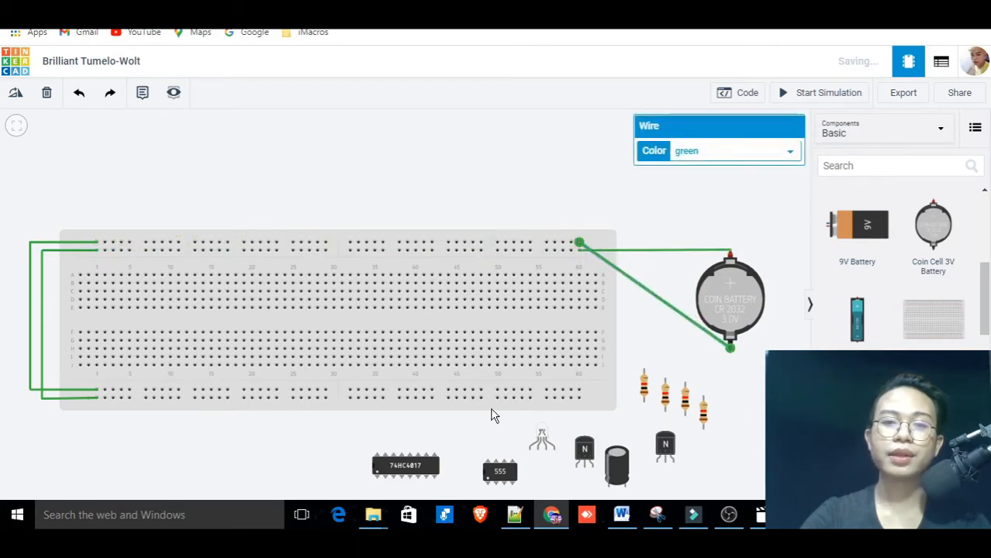
# Step: Seat the 74HC4017 and 555 across the breadboard's centre gap, with the polarized capacitor in row J to the left of the timer
pyautogui.moveTo(294, 432); pyautogui.dragTo(441, 249)
pyautogui.scroll(-4, 534, 382)
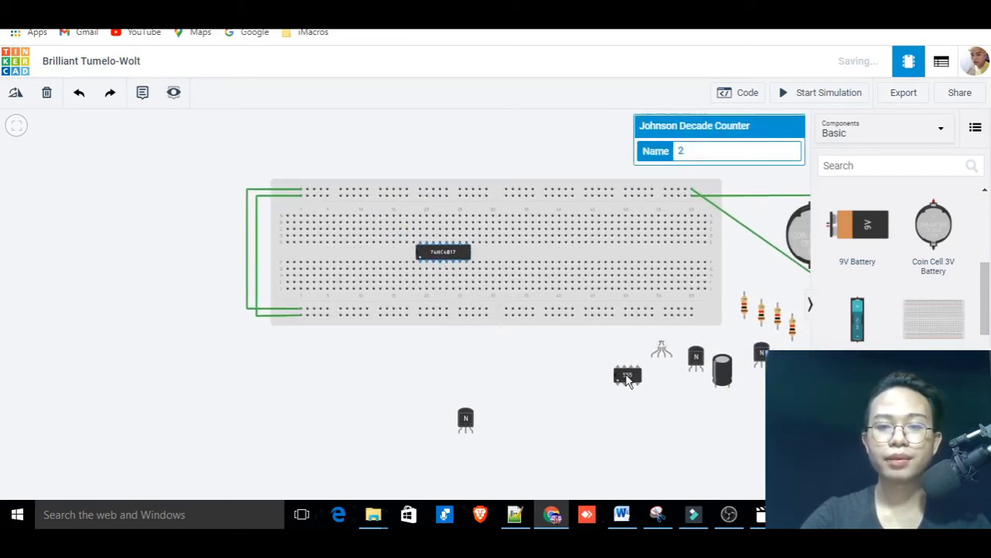
pyautogui.moveTo(629, 378); pyautogui.dragTo(362, 257)
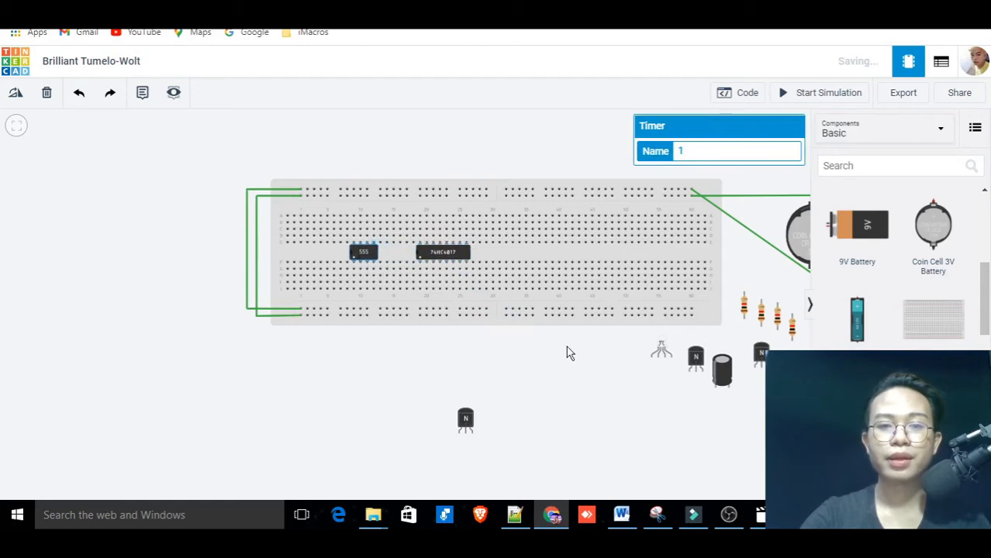
pyautogui.moveTo(728, 370); pyautogui.dragTo(317, 264)
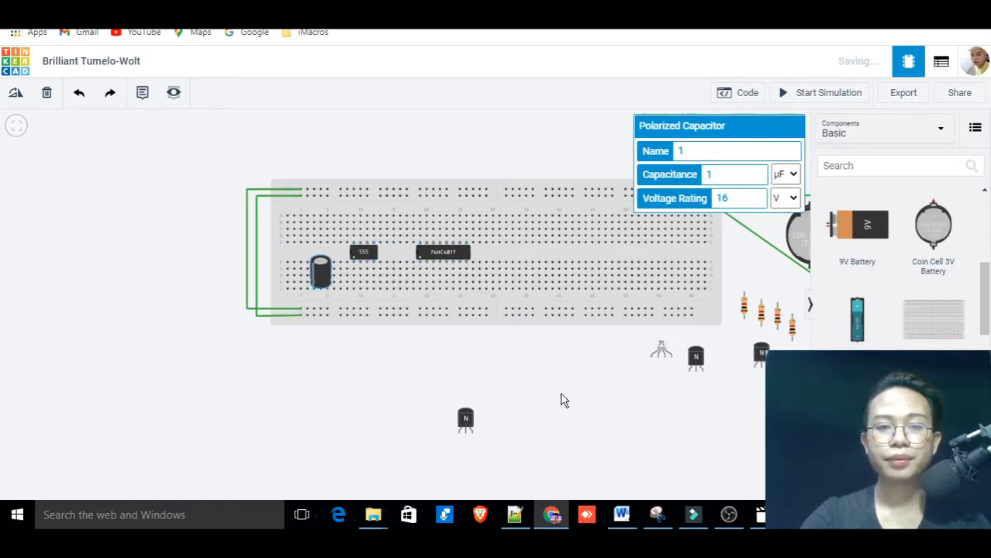
pyautogui.scroll(1, 500, 386)
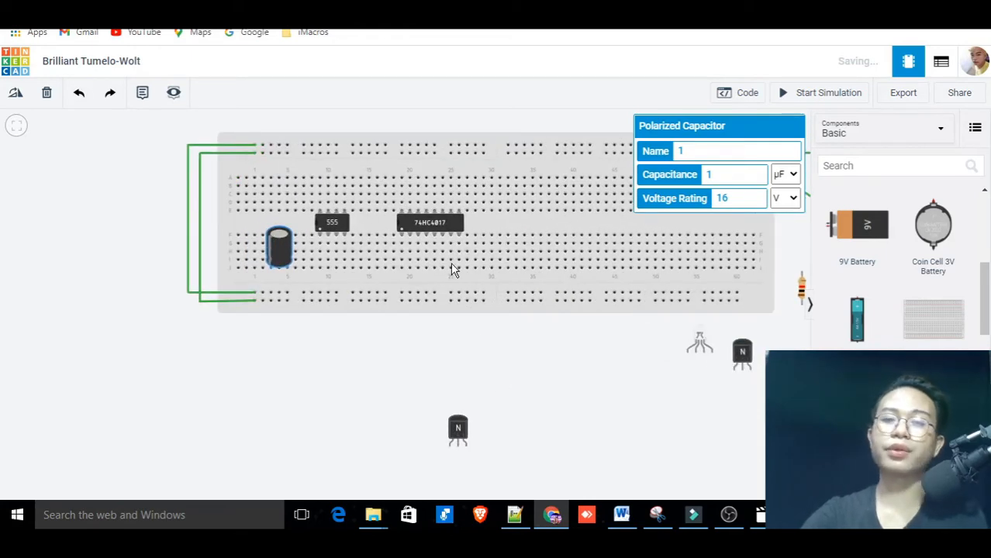
# Step: Shift the leftmost loose NPN transistor to the right and wire the 555's lower pin at column 10 to hole D11
pyautogui.scroll(-1, 520, 378)
pyautogui.moveTo(471, 420); pyautogui.dragTo(574, 380)
pyautogui.moveTo(326, 383); pyautogui.dragTo(337, 383)
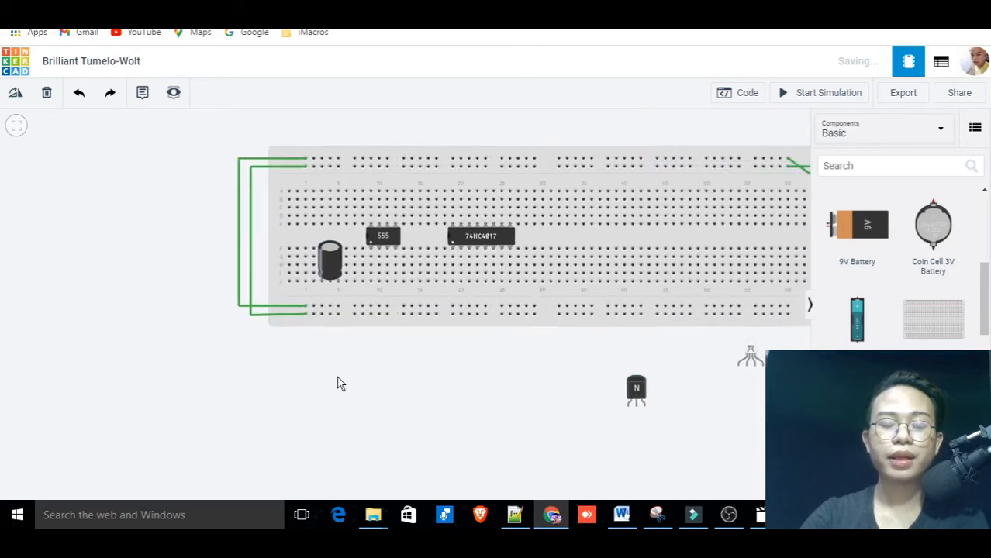
pyautogui.scroll(2, 336, 383)
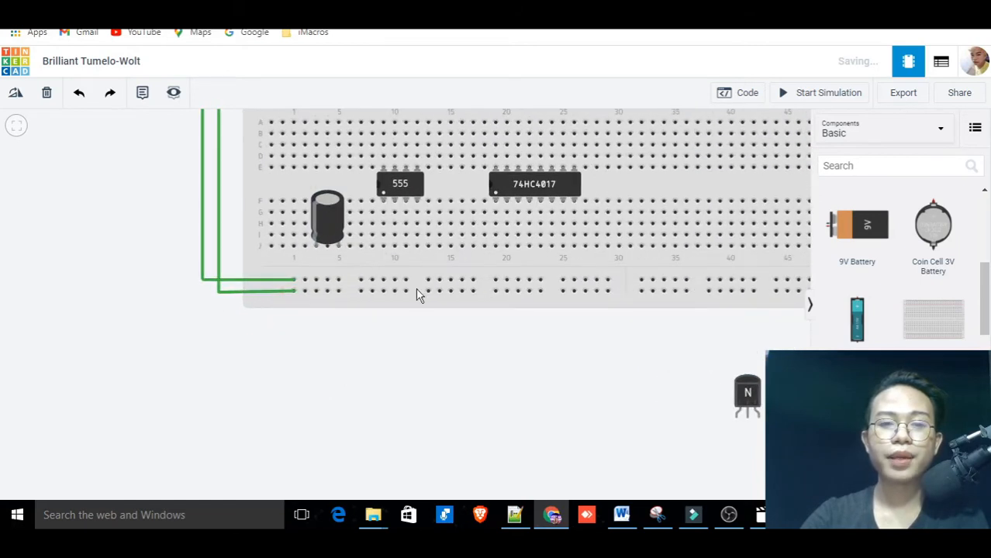
pyautogui.click(395, 201)
pyautogui.click(404, 157)
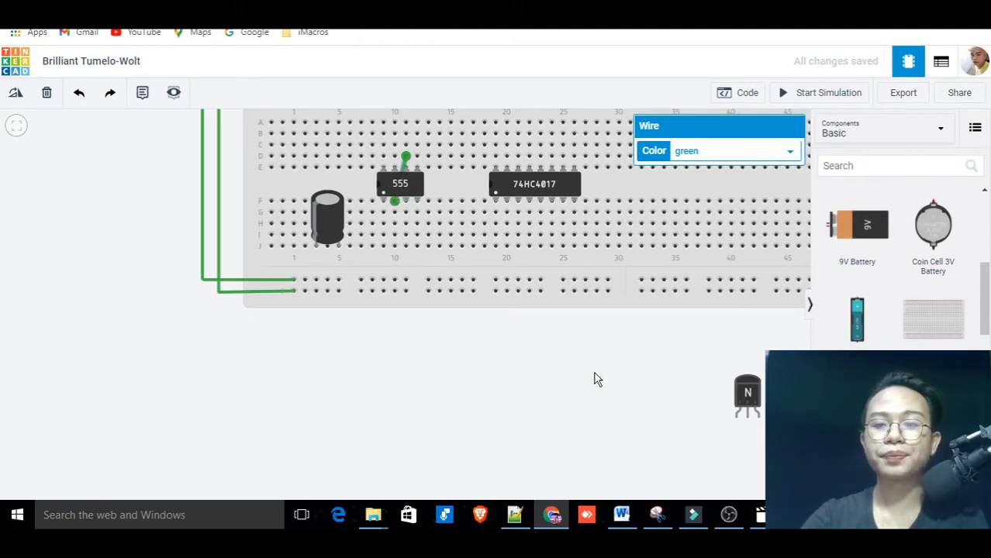
# Step: Move one resistor from the group beside the breadboard to below the 74HC4017 and set its resistance to 20 kΩ
pyautogui.scroll(-2, 594, 372)
pyautogui.moveTo(657, 404); pyautogui.dragTo(467, 369)
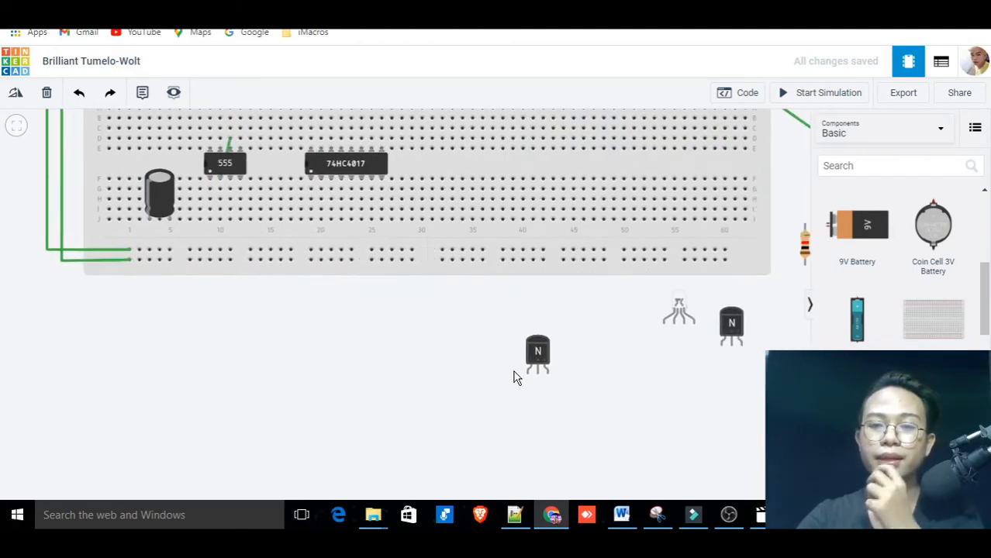
pyautogui.moveTo(583, 378); pyautogui.dragTo(519, 449)
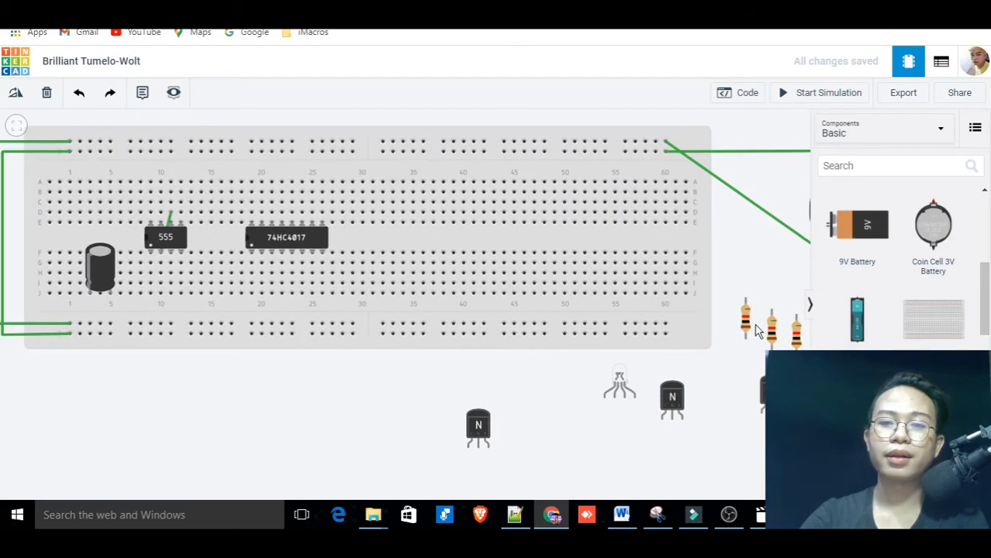
pyautogui.moveTo(747, 326); pyautogui.dragTo(320, 406)
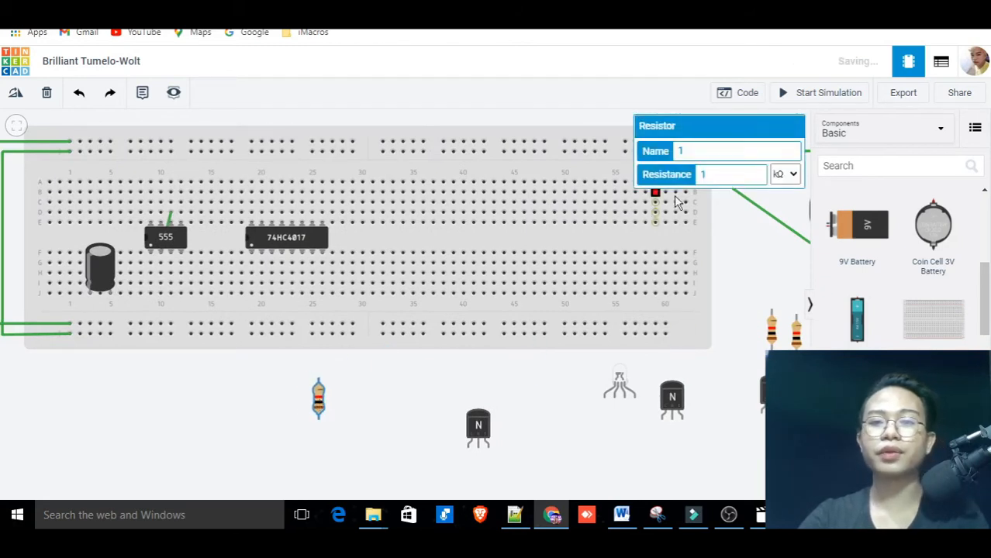
pyautogui.click(737, 180)
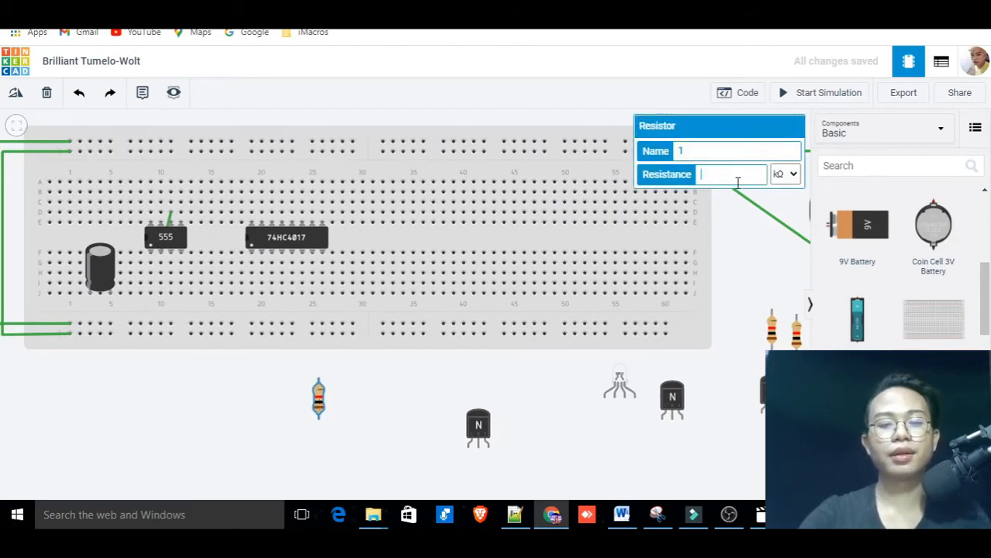
pyautogui.write('20')
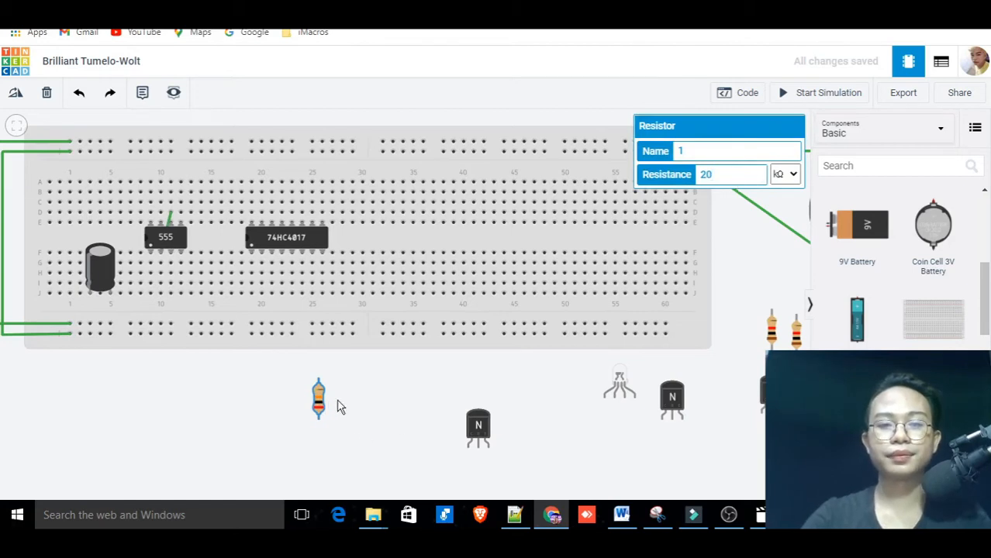
pyautogui.click(342, 407)
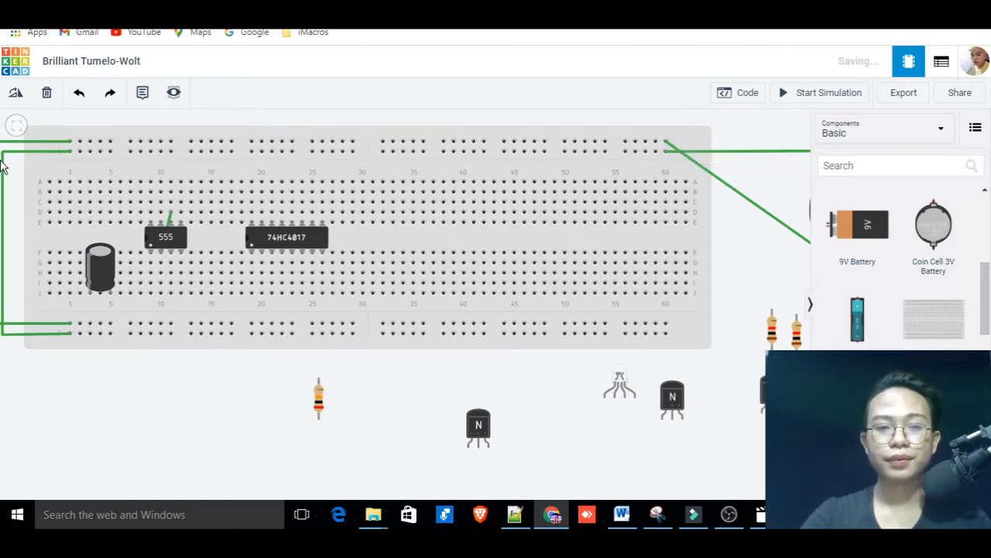
# Step: Rotate the 20 kΩ resistor to horizontal and place it between D6 and D10, beside the 555 timer
pyautogui.click(319, 398)
pyautogui.click(16, 93)
pyautogui.click(16, 93)
pyautogui.click(16, 93)
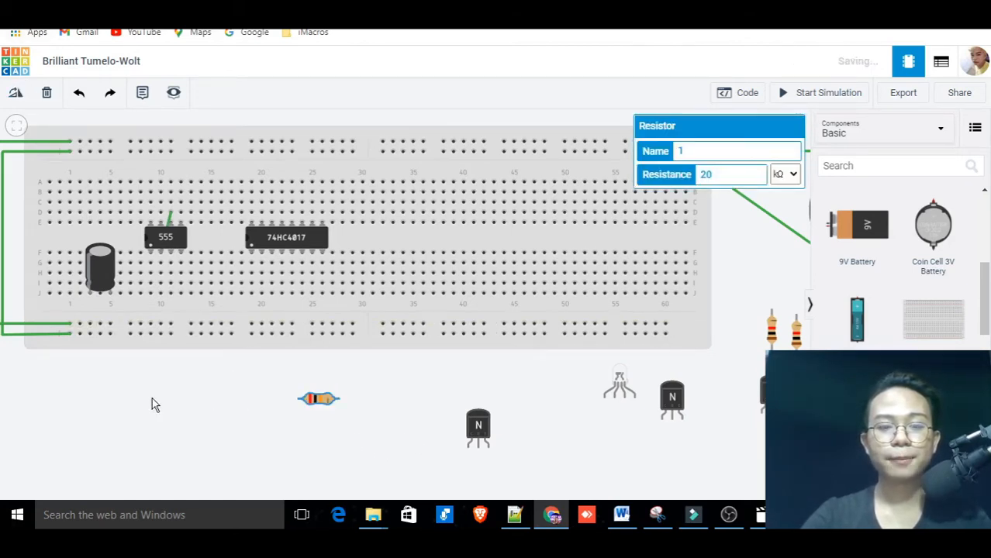
pyautogui.moveTo(192, 398); pyautogui.dragTo(380, 412)
pyautogui.moveTo(497, 416); pyautogui.dragTo(321, 229)
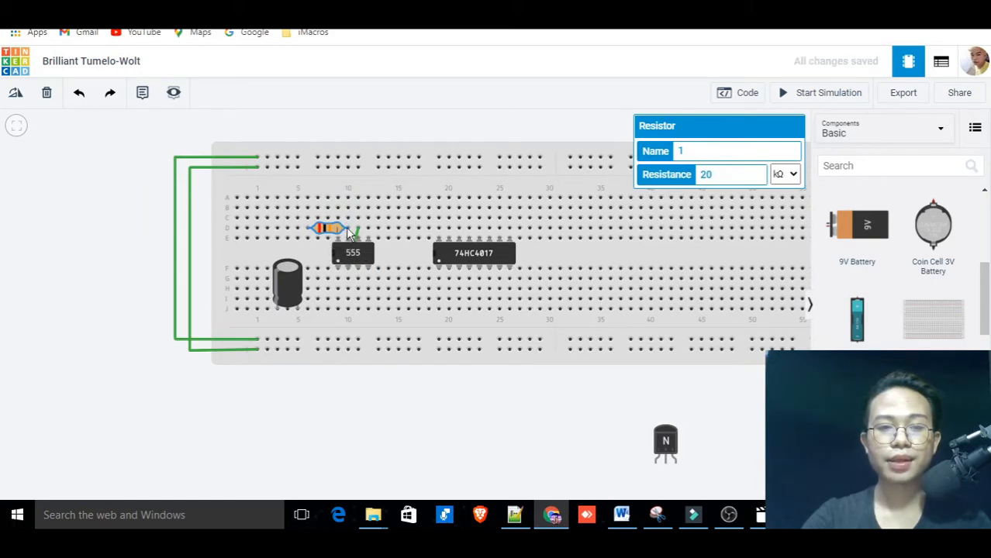
# Step: Wire G10 below the 555 to G6, and connect the resistor's left end at D6 down to G6
pyautogui.click(348, 279)
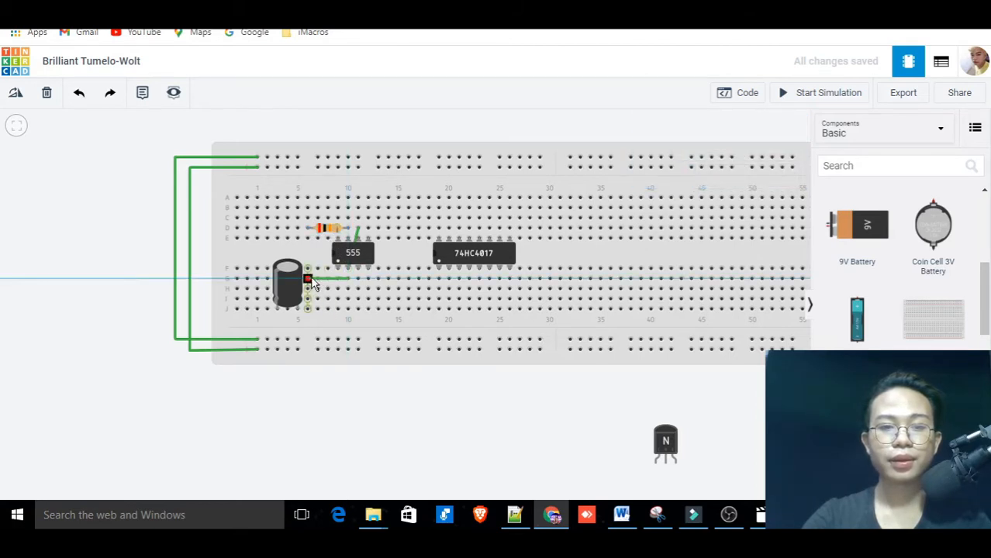
pyautogui.click(311, 281)
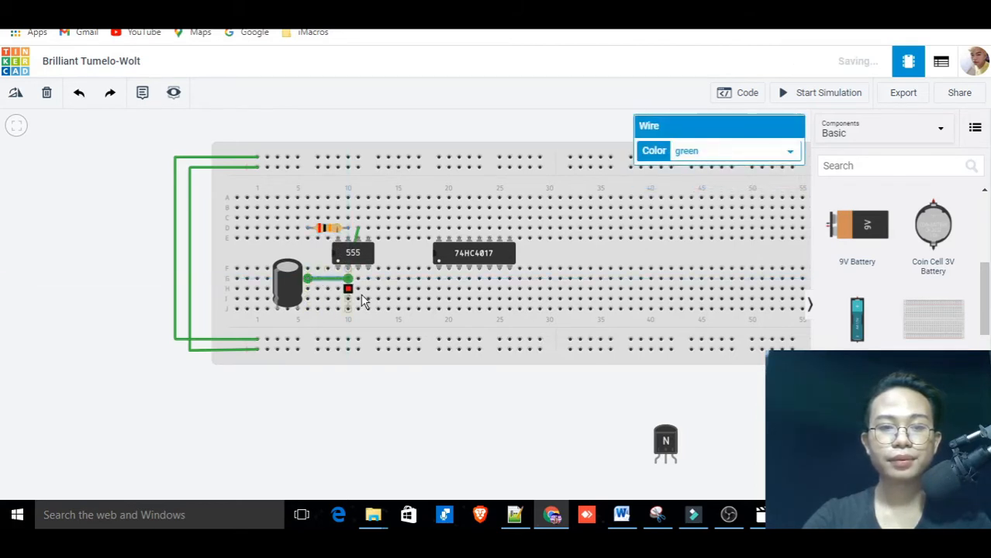
pyautogui.click(306, 228)
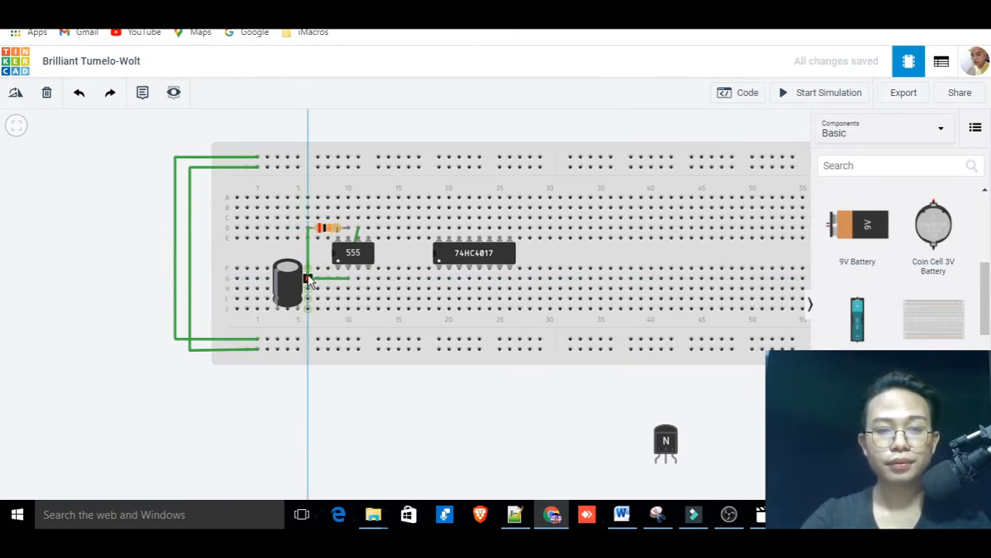
pyautogui.click(308, 279)
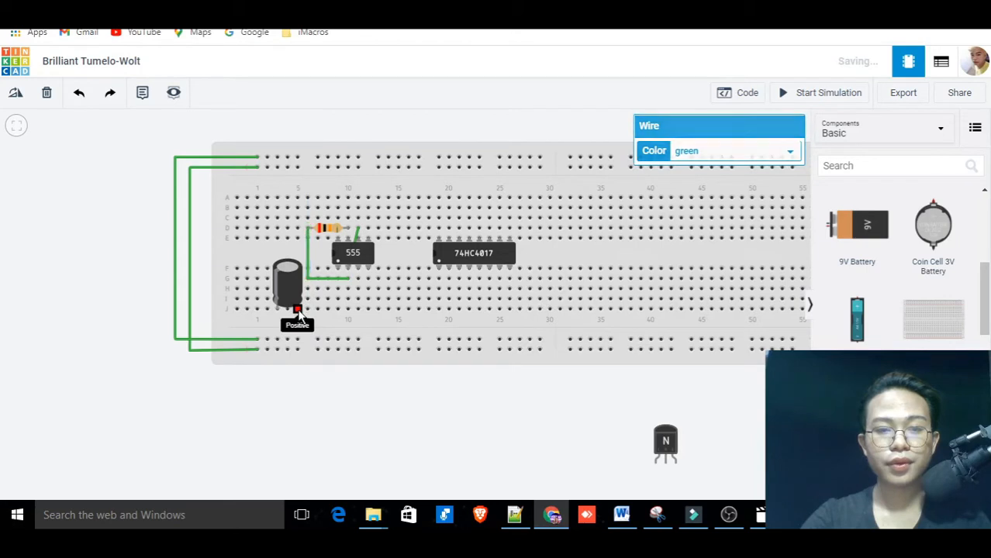
# Step: Wire the capacitor's positive lead at J5 to J10, and its negative lead at J3 to the upper row of the lower power rail
pyautogui.click(297, 309)
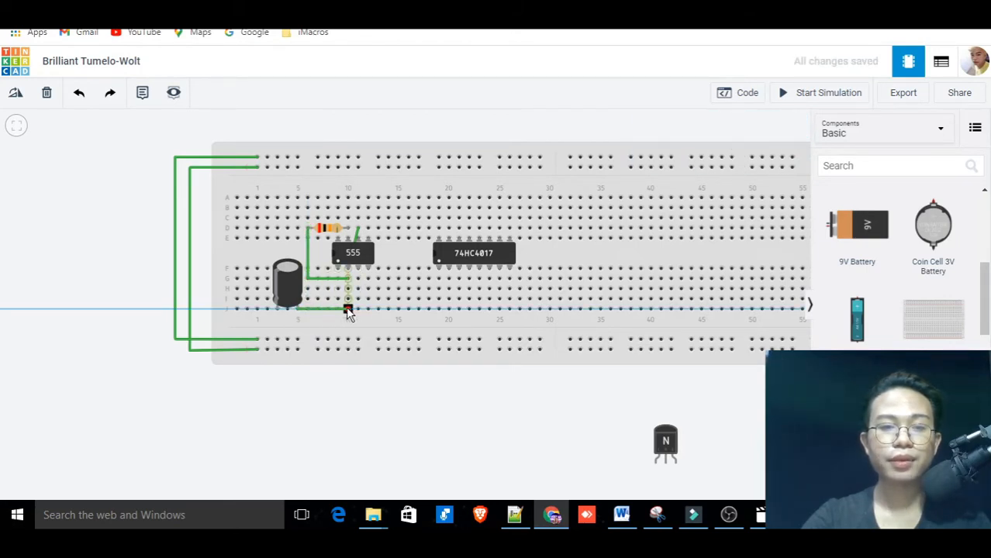
pyautogui.click(348, 310)
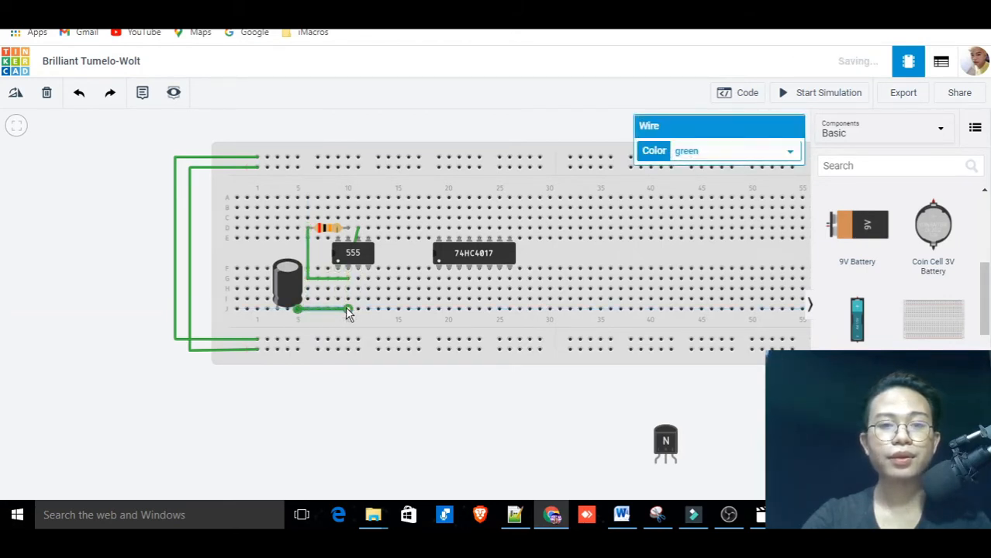
pyautogui.click(278, 315)
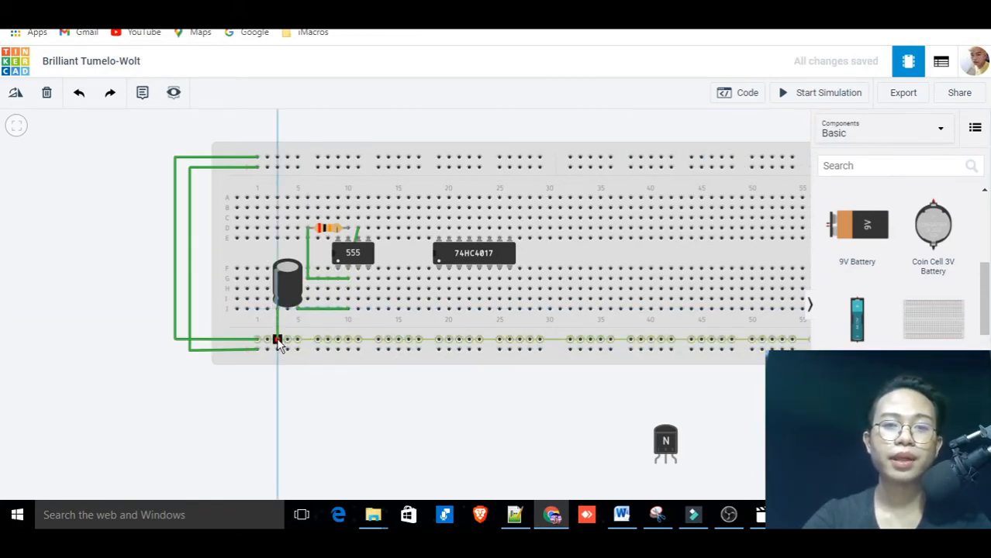
pyautogui.click(277, 339)
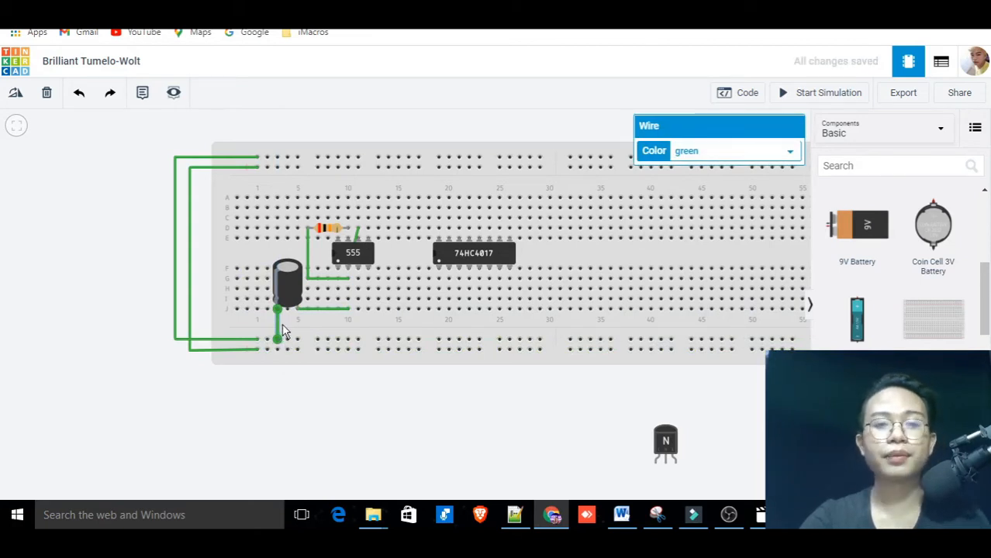
# Step: Set one of the loose resistors to 50 kΩ and place it vertically from the upper power rail's inner row to B10, above the 555
pyautogui.moveTo(783, 429); pyautogui.dragTo(577, 396)
pyautogui.moveTo(756, 319); pyautogui.dragTo(286, 394)
pyautogui.moveTo(408, 396); pyautogui.dragTo(494, 394)
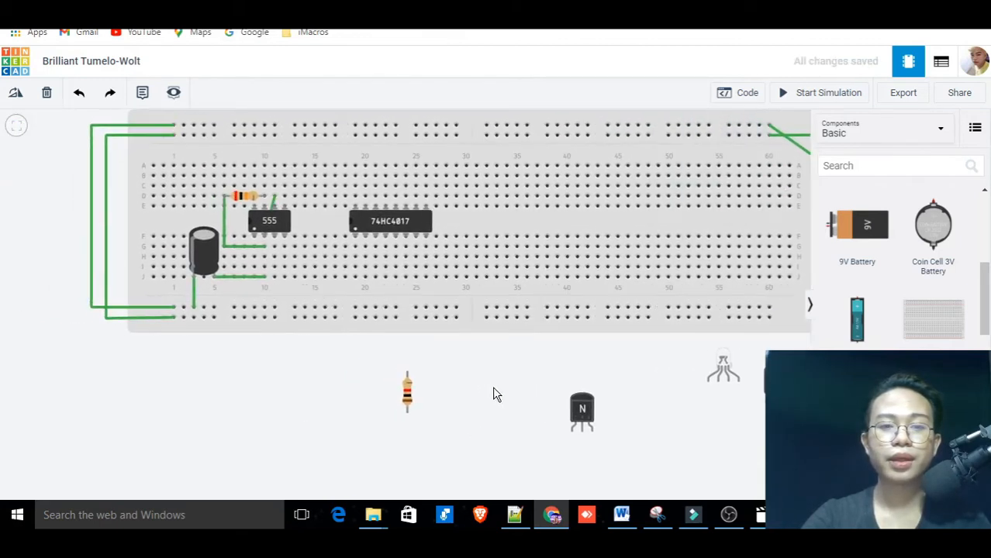
pyautogui.click(407, 396)
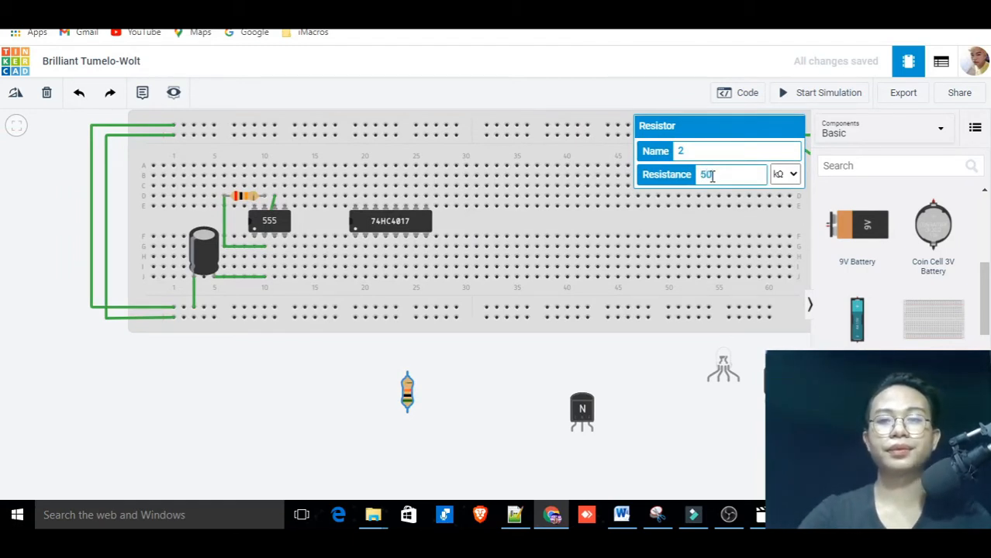
pyautogui.click(408, 398)
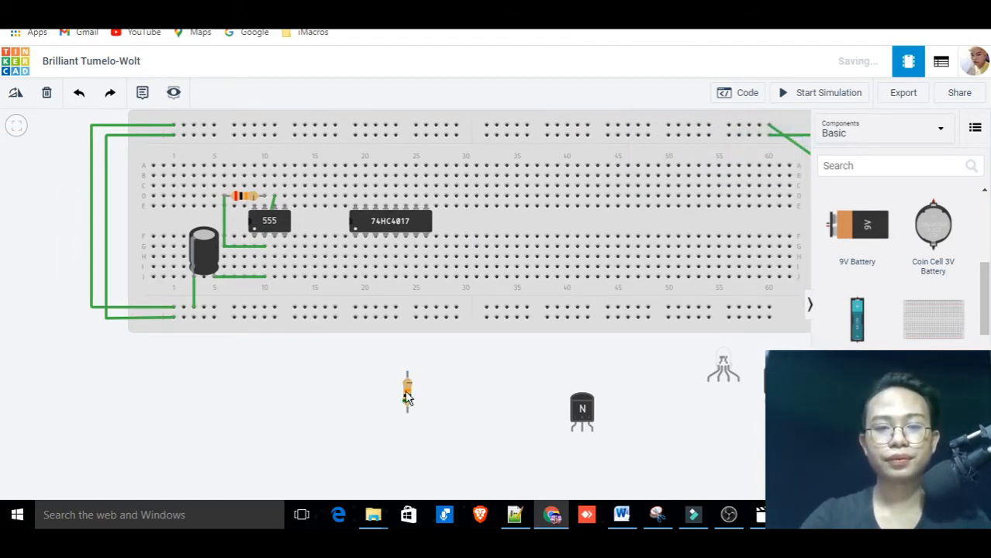
pyautogui.moveTo(408, 398); pyautogui.dragTo(264, 159)
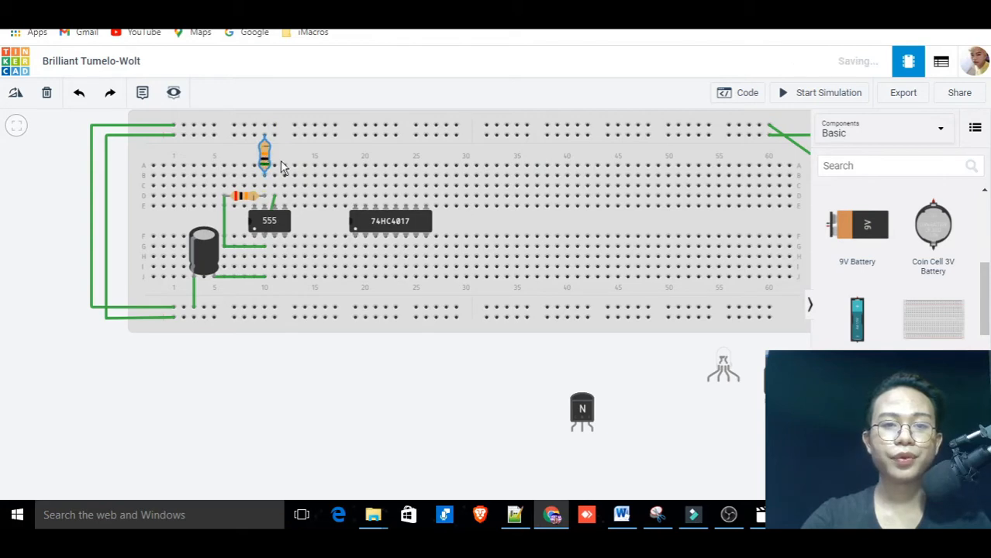
# Step: Following the circuit diagram, wire the 555's lower pin at F12 and hole A9 each to the inner row of the upper power rail
pyautogui.hotkey('alt', 'Tab')
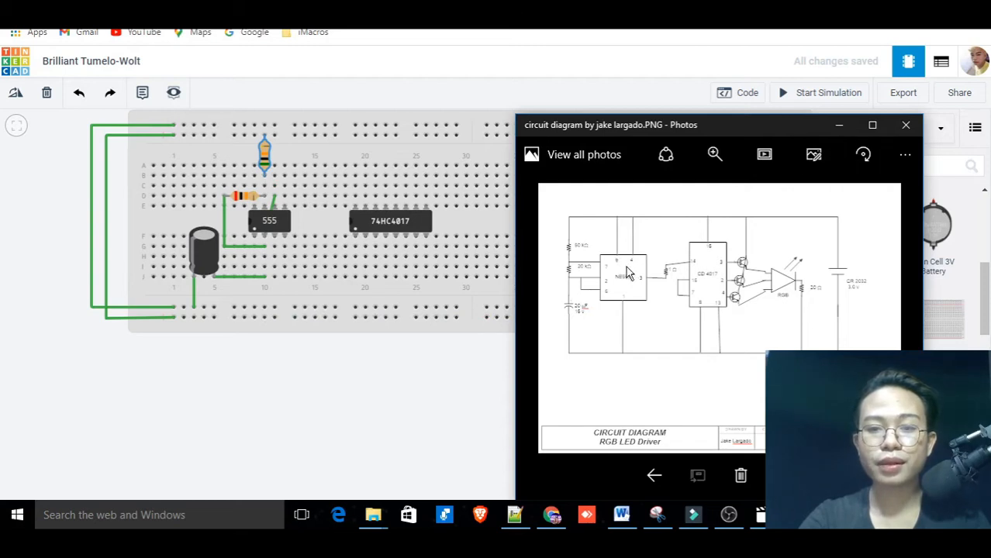
pyautogui.click(331, 409)
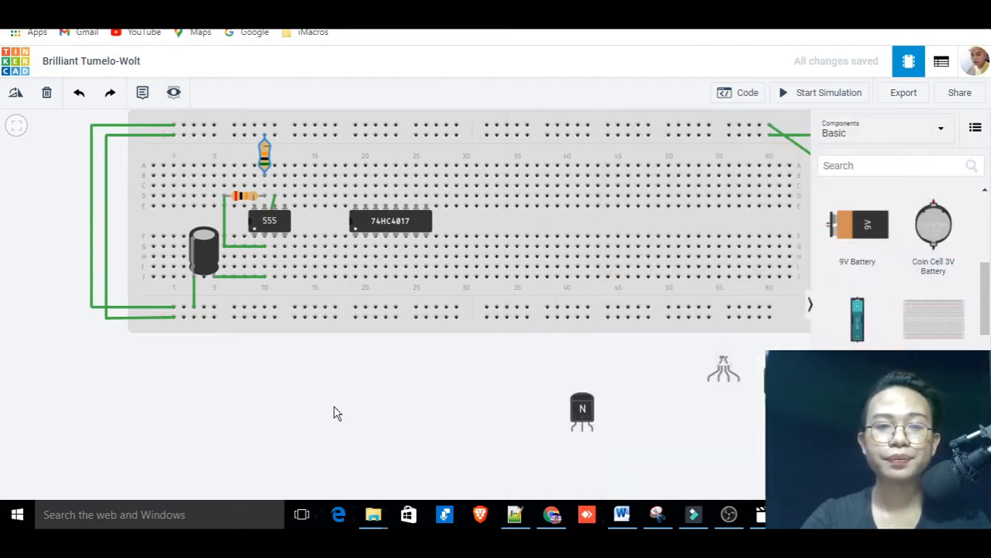
pyautogui.click(286, 237)
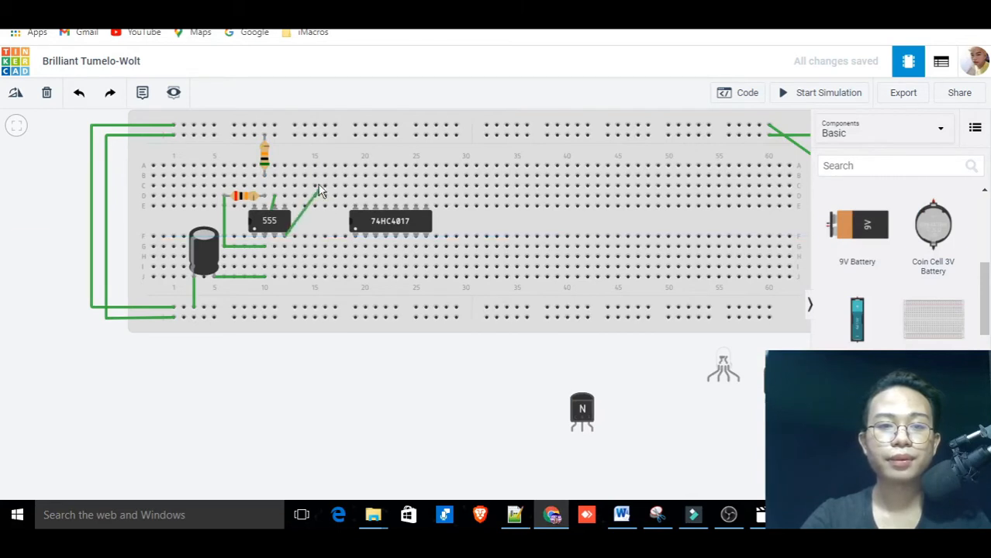
pyautogui.click(294, 136)
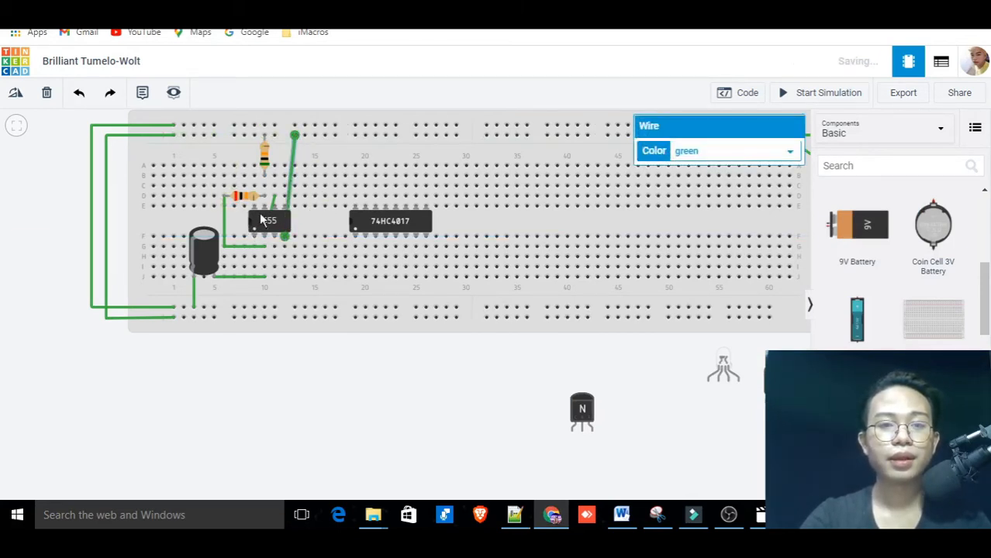
pyautogui.click(254, 164)
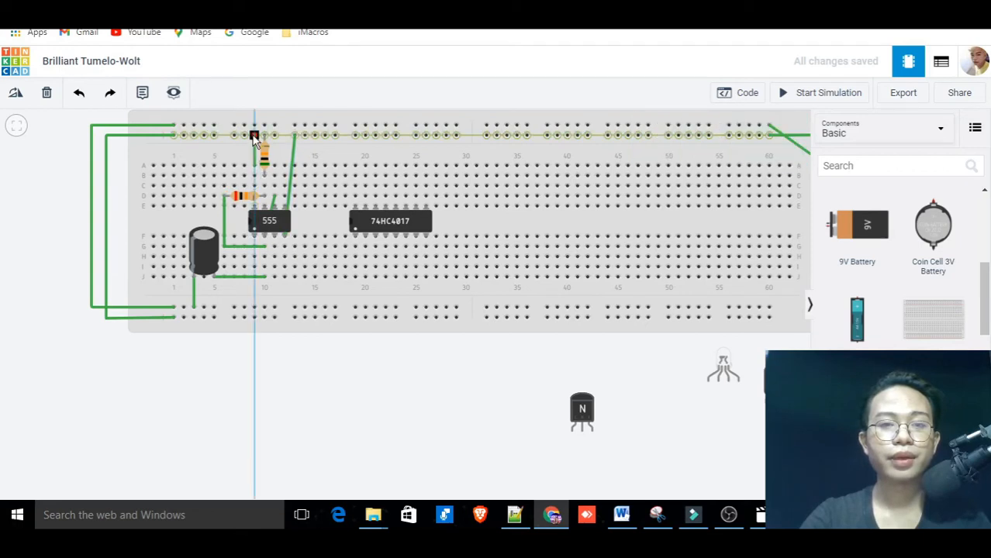
pyautogui.click(254, 137)
pyautogui.click(376, 443)
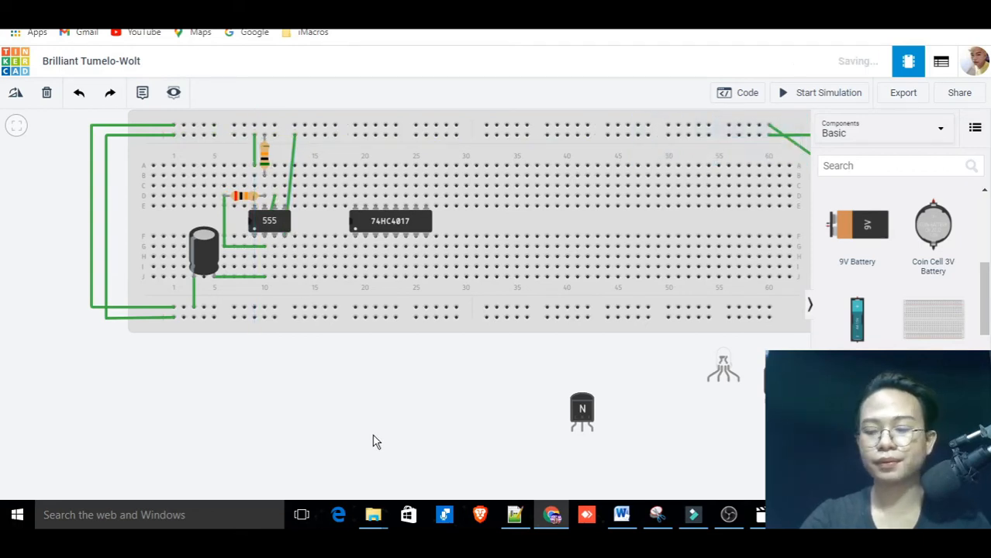
# Step: Set one of the loose resistors near the coin battery to 1 Ω and place it vertically from D15 to F15 between the two chips
pyautogui.moveTo(721, 401); pyautogui.dragTo(514, 350)
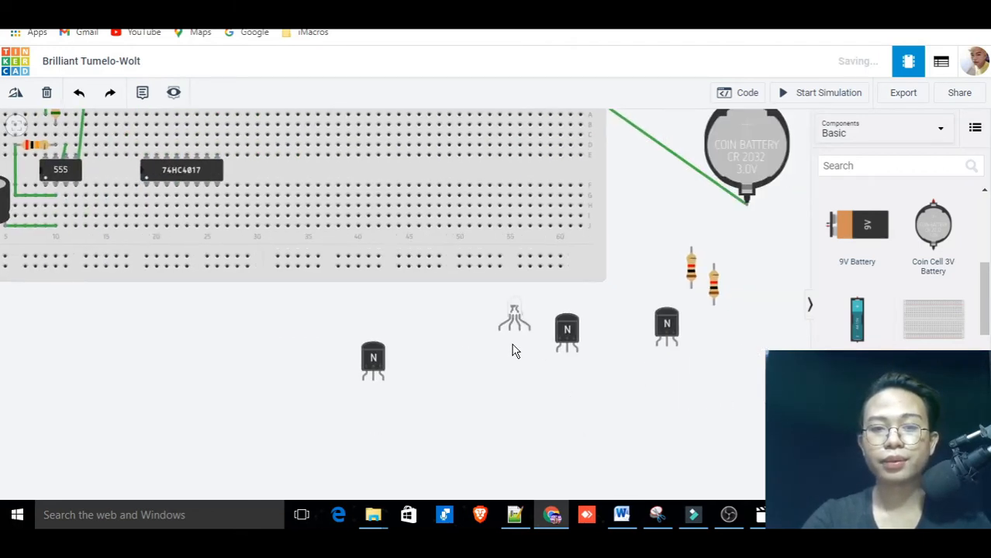
pyautogui.moveTo(690, 273); pyautogui.dragTo(206, 342)
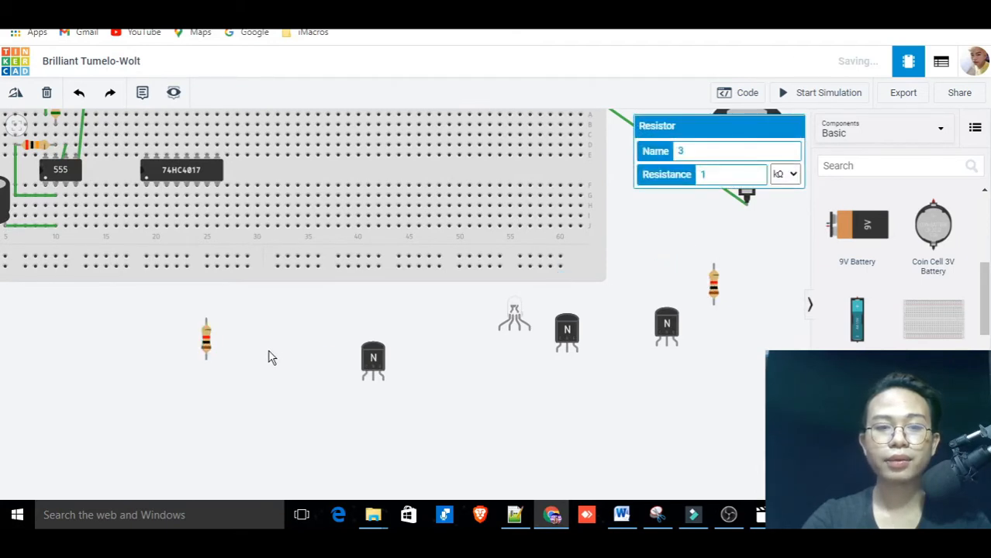
pyautogui.moveTo(270, 354); pyautogui.dragTo(463, 406)
pyautogui.click(423, 398)
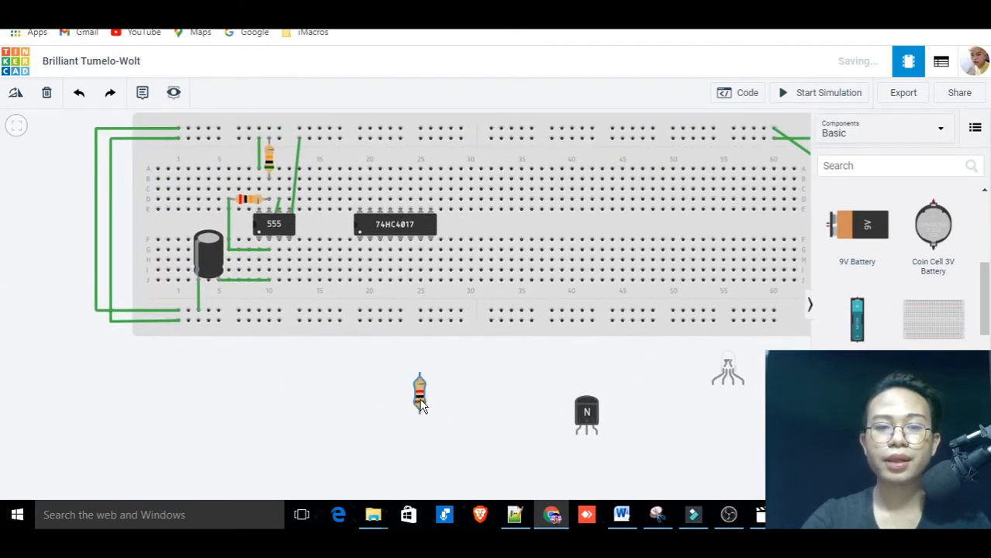
pyautogui.click(785, 174)
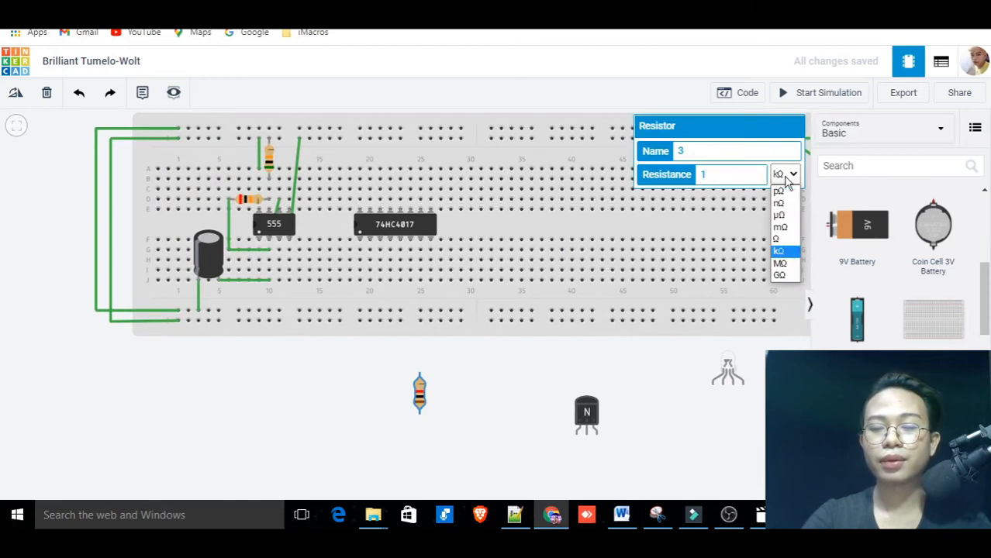
pyautogui.click(783, 236)
pyautogui.click(437, 407)
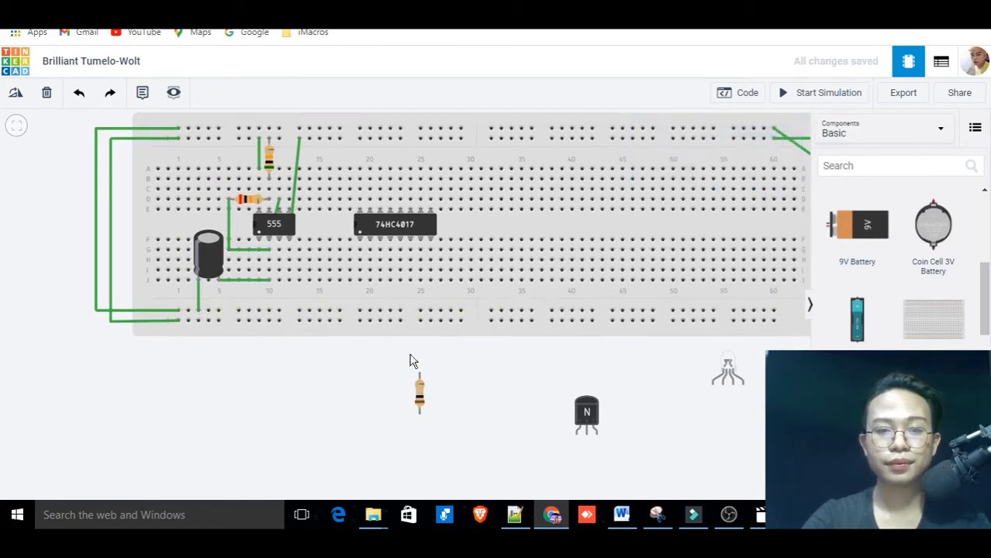
pyautogui.moveTo(411, 355); pyautogui.dragTo(424, 256)
pyautogui.click(528, 430)
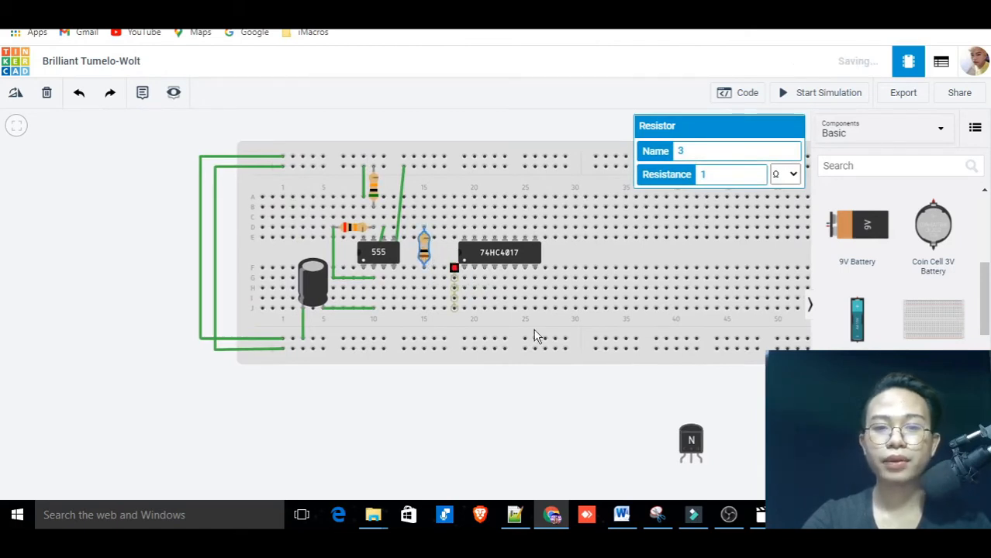
# Step: Following the circuit diagram, wire D21 above the 74HC4017 to the 1 Ω resistor at D15, and its end at F15 to the 555's output pin
pyautogui.click(729, 515)
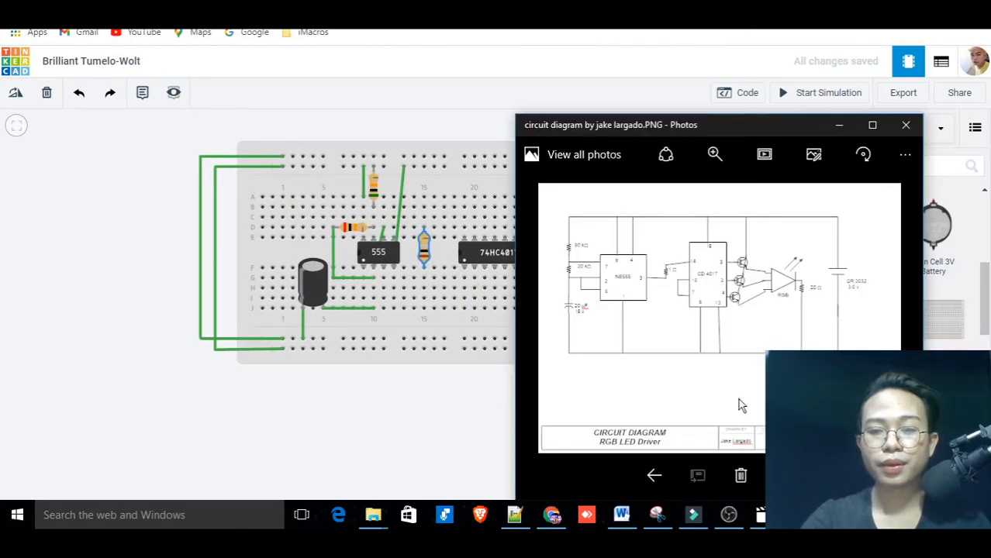
pyautogui.click(870, 126)
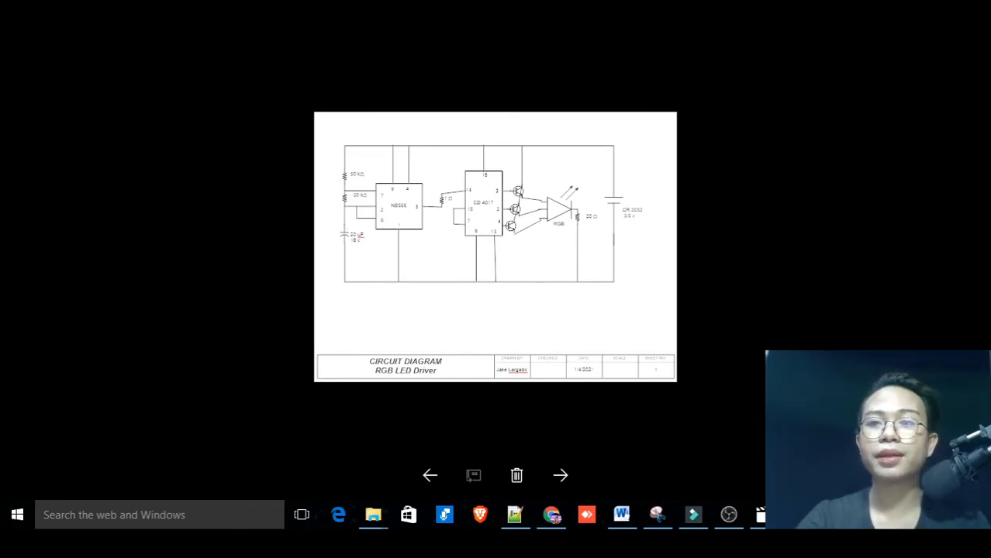
pyautogui.click(941, 1)
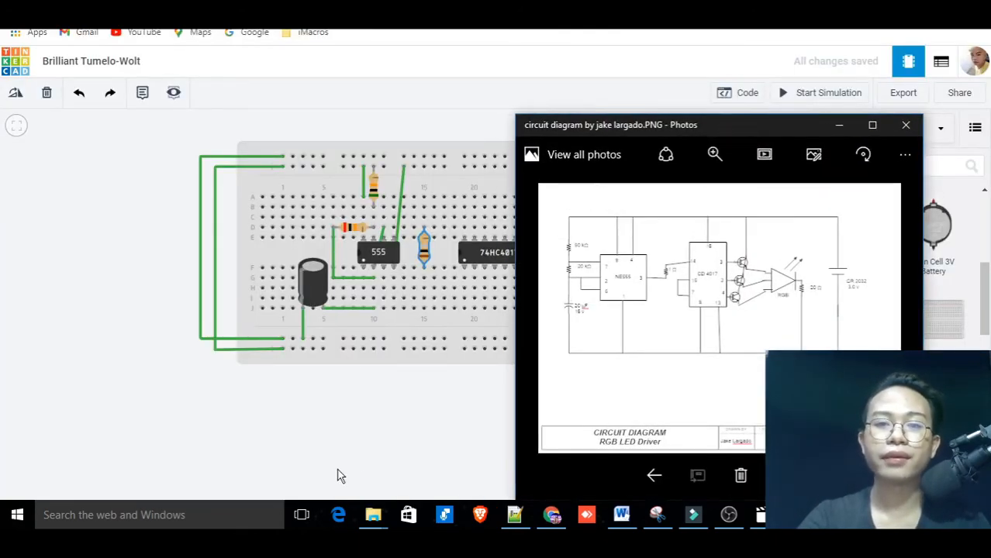
pyautogui.click(389, 430)
pyautogui.click(388, 430)
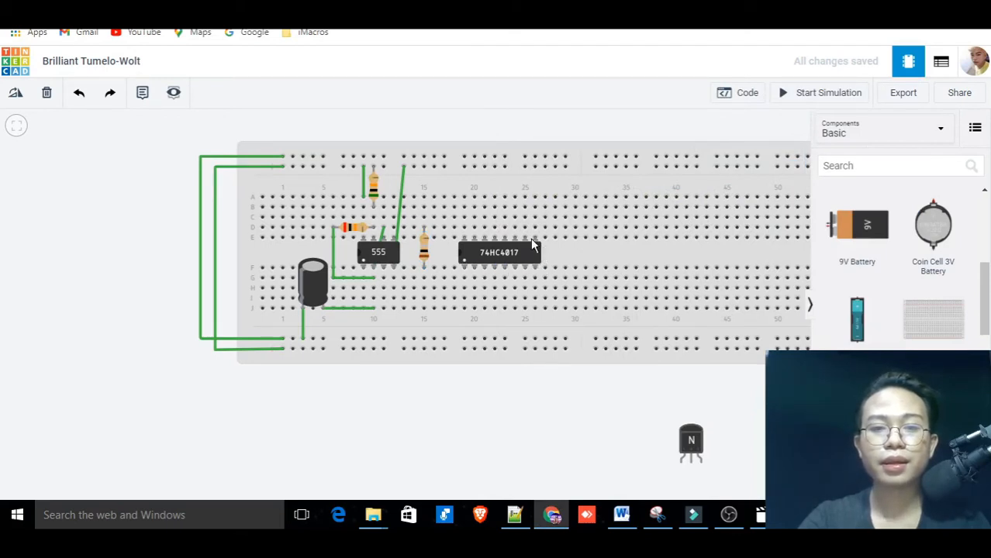
pyautogui.click(485, 230)
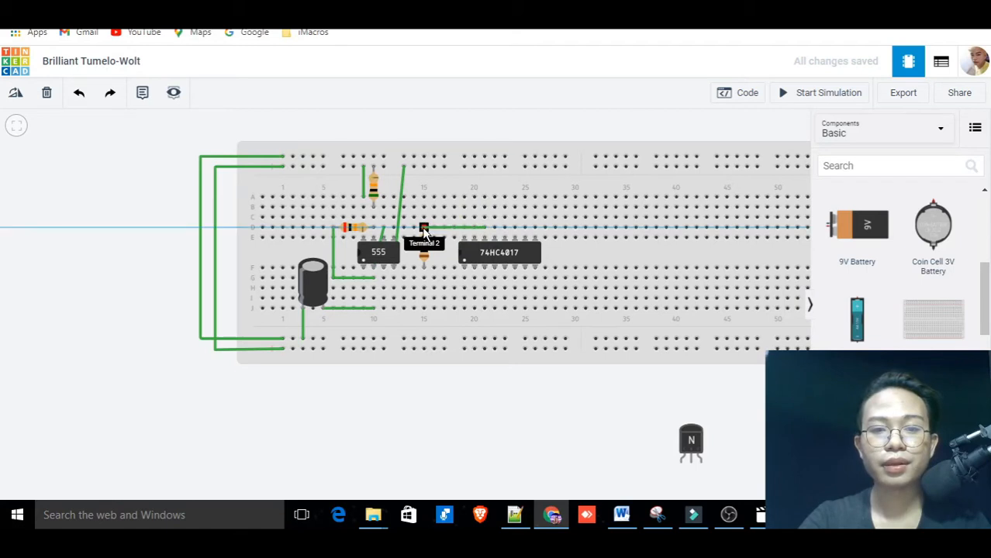
pyautogui.click(424, 231)
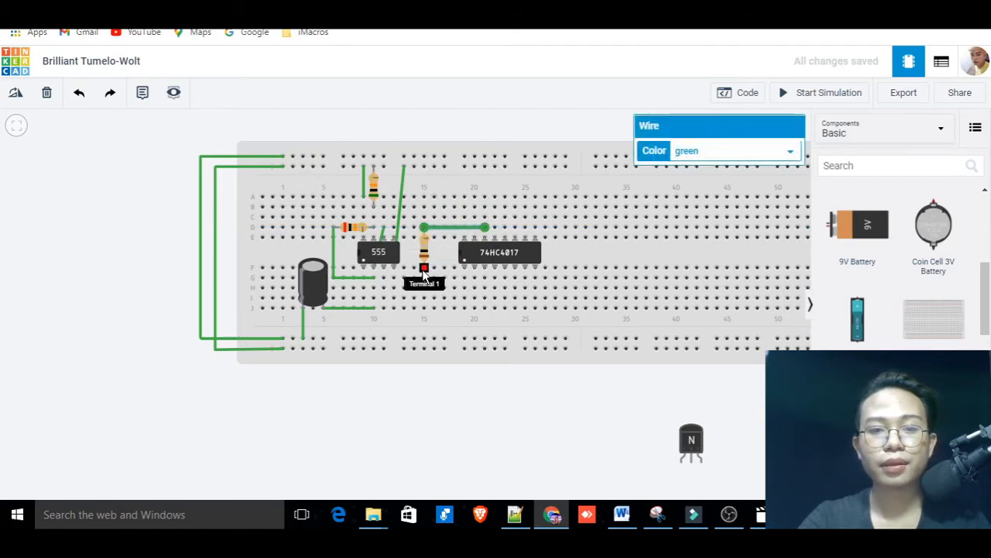
pyautogui.click(423, 266)
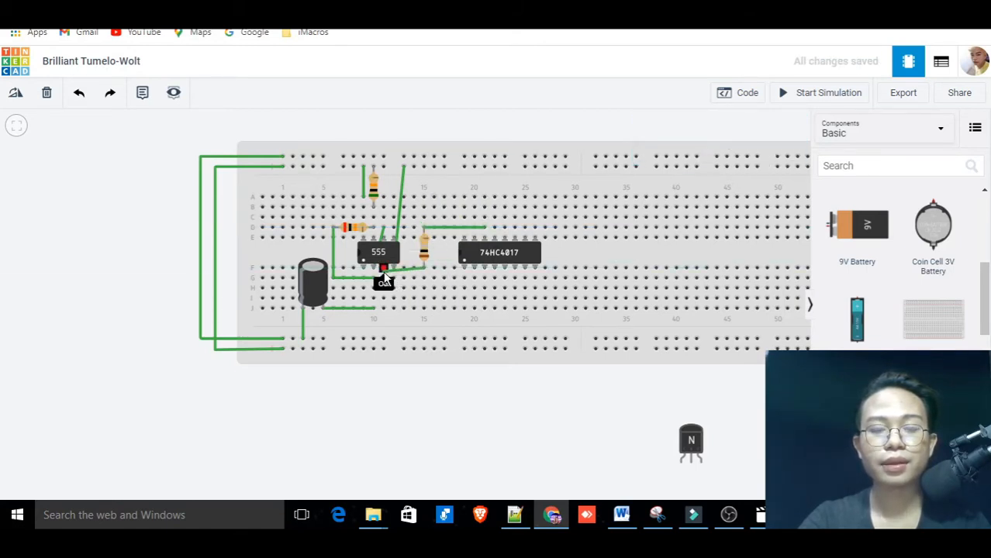
pyautogui.click(383, 272)
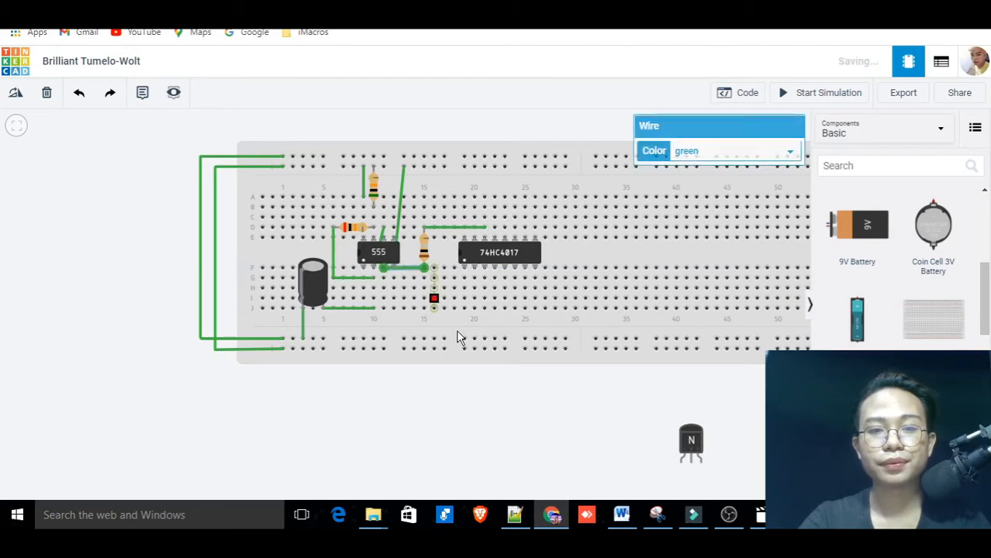
pyautogui.click(459, 411)
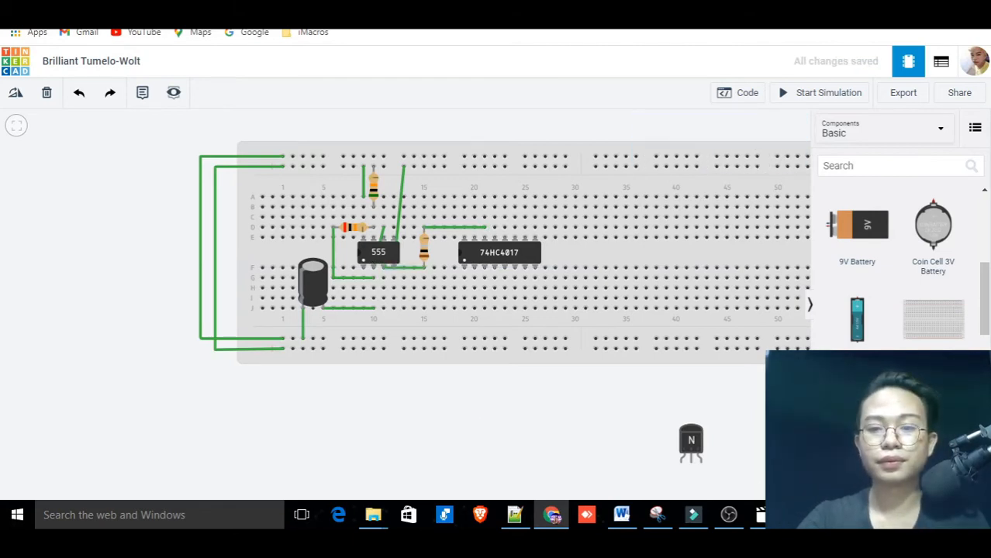
# Step: Switch to the circuit diagram in Photos, enlarge it, and examine the pin connections of the NE555 and CD 4017
pyautogui.click(799, 514)
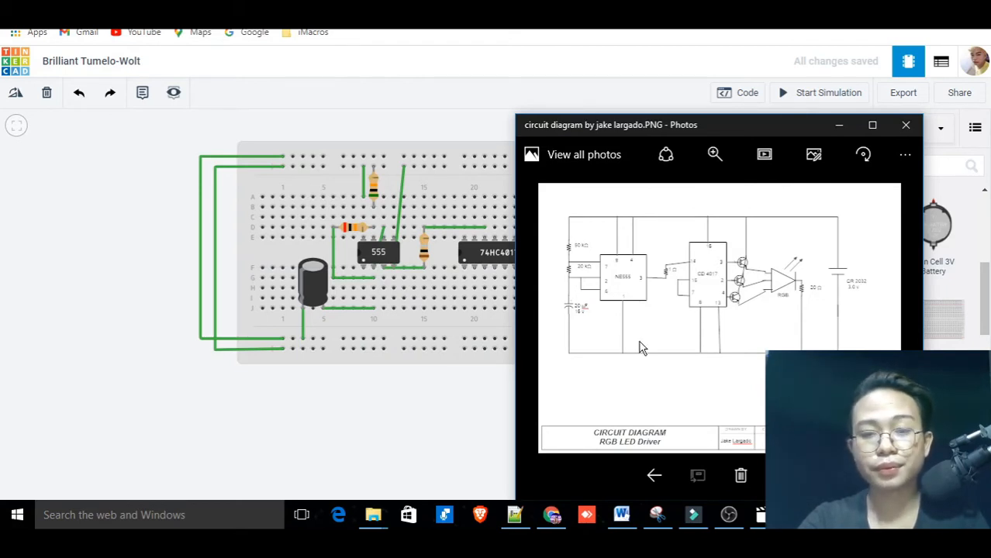
pyautogui.click(873, 125)
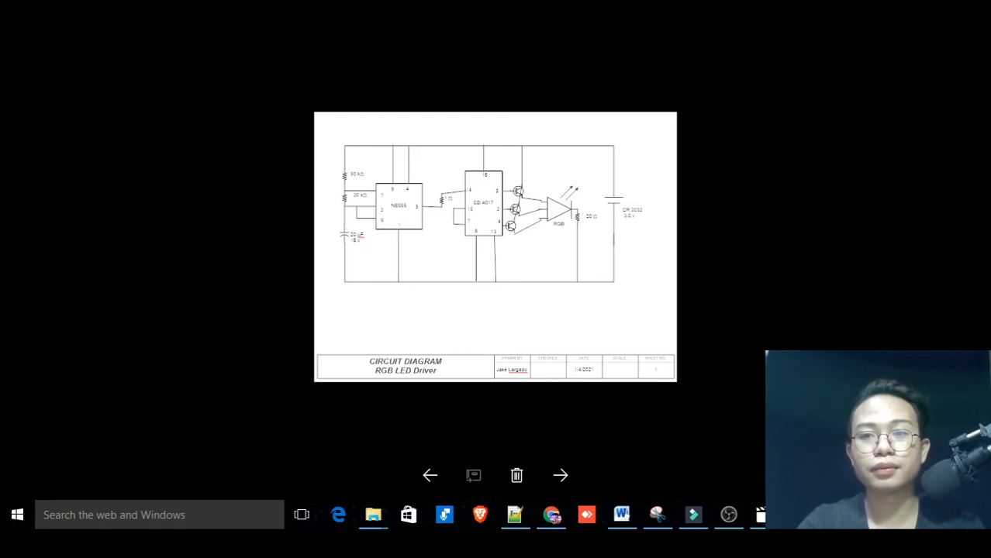
pyautogui.click(776, 16)
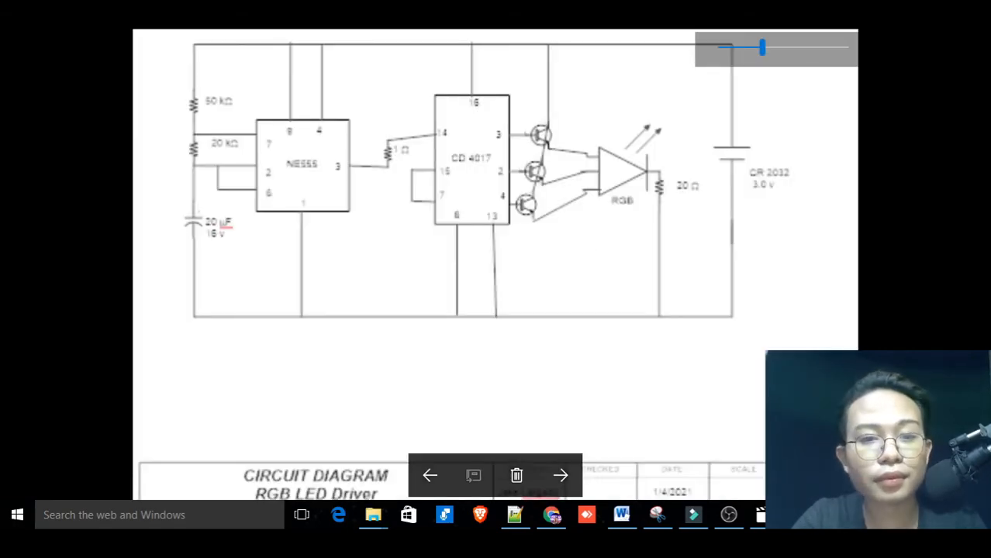
pyautogui.click(776, 15)
pyautogui.click(776, 15)
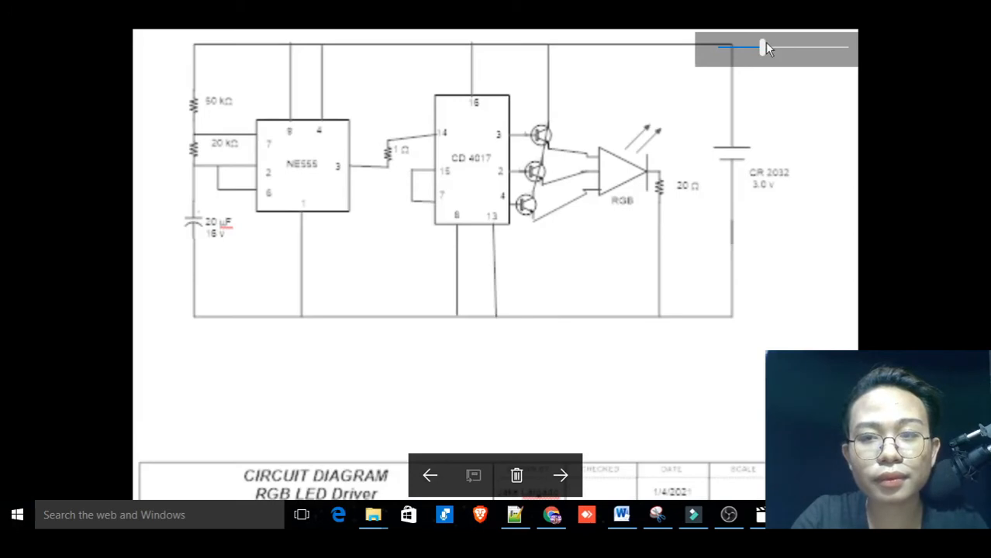
pyautogui.moveTo(764, 47); pyautogui.dragTo(729, 89)
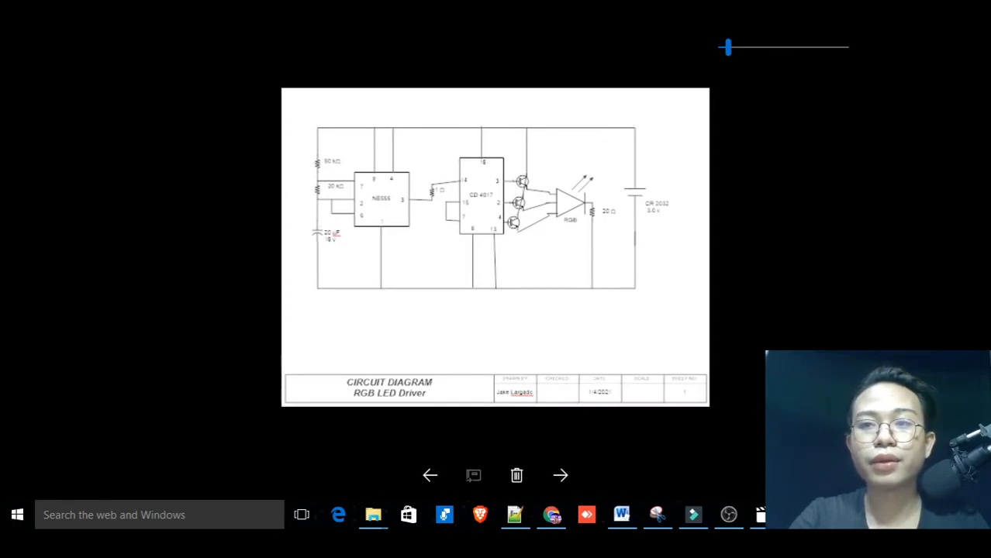
pyautogui.click(939, 1)
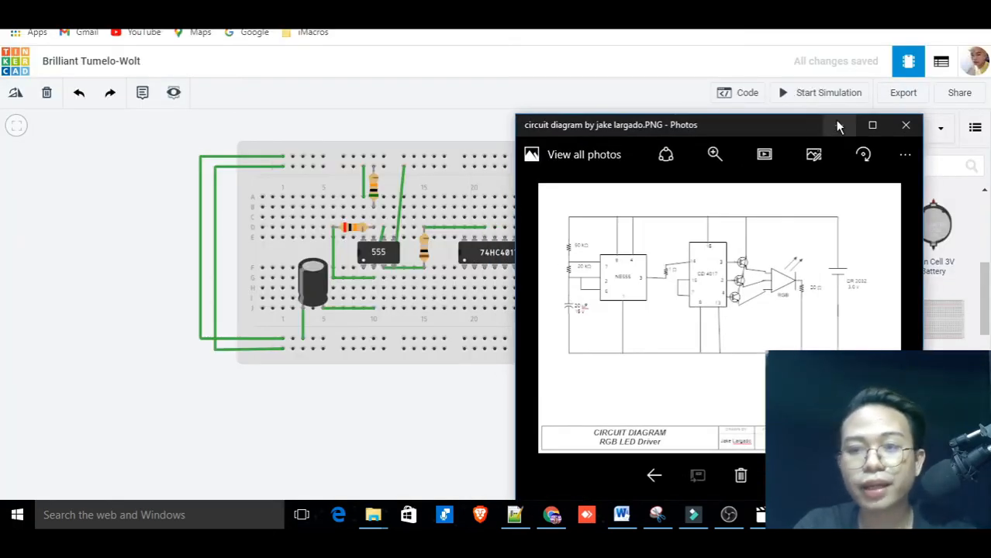
# Step: Return to Tinkercad and wire hole I9 below the 555 to the inner row of the lower power rail
pyautogui.click(838, 125)
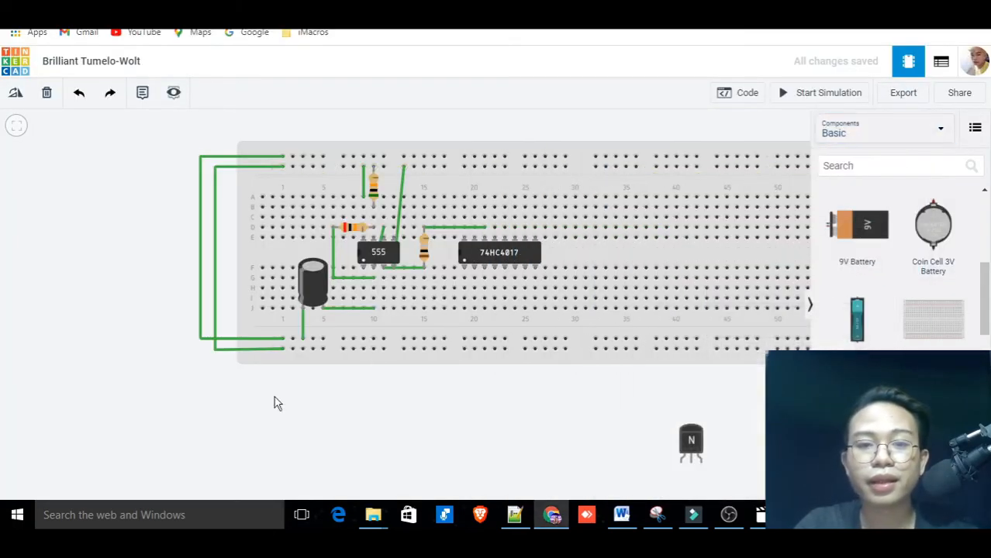
pyautogui.click(363, 269)
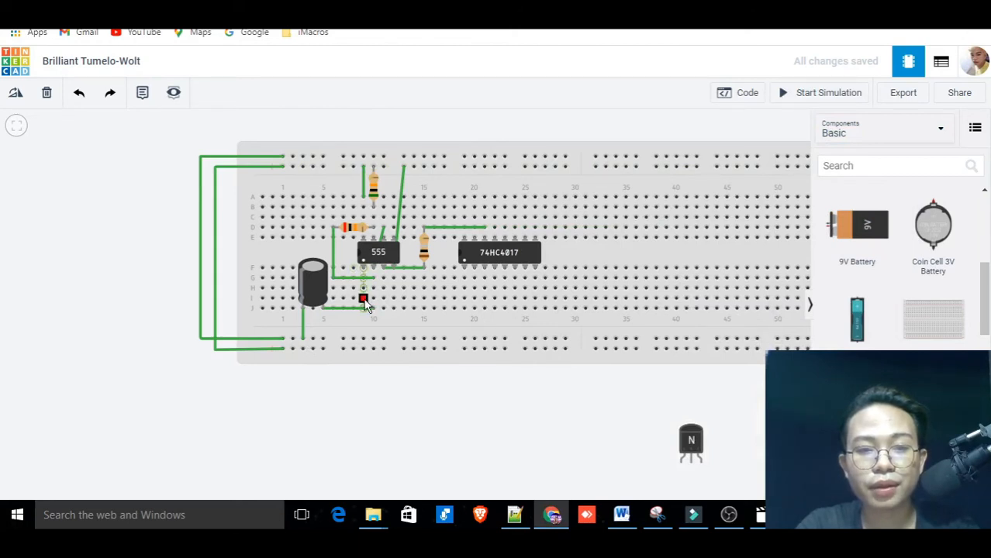
pyautogui.click(365, 340)
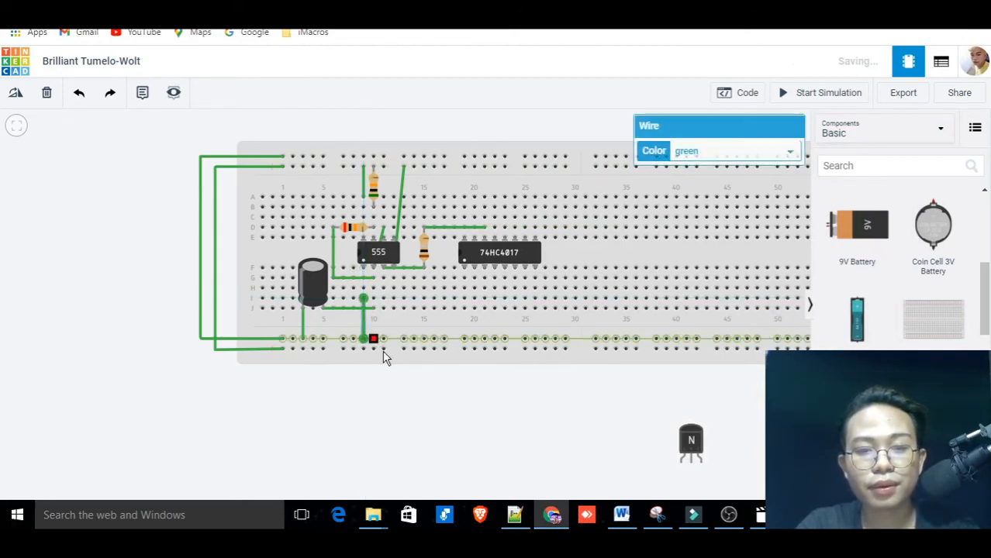
pyautogui.click(523, 417)
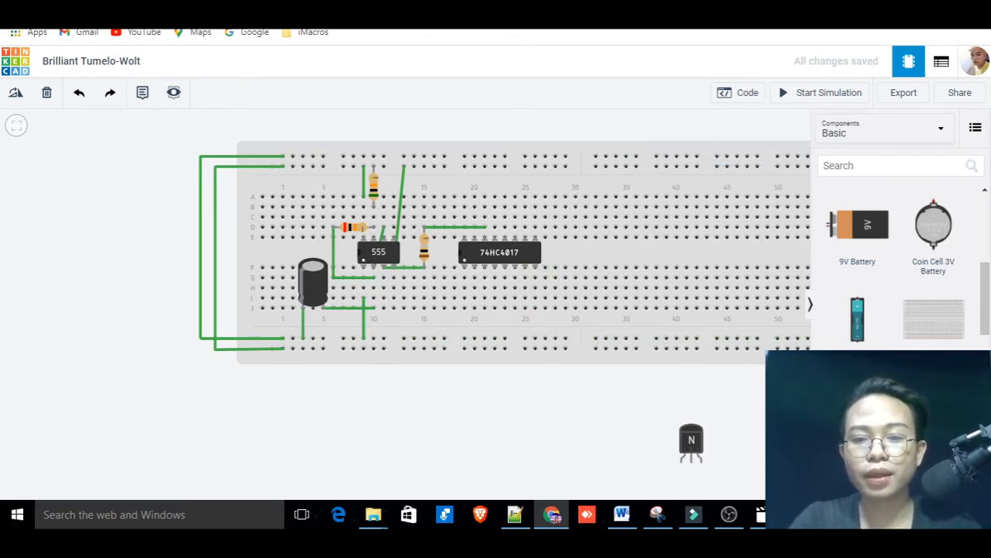
# Step: Place the three loose NPN transistors on the breadboard with their legs in row A, centred on columns 35, 40 and 45
pyautogui.moveTo(695, 458); pyautogui.dragTo(631, 192)
pyautogui.scroll(-3, 623, 482)
pyautogui.moveTo(723, 452); pyautogui.dragTo(613, 413)
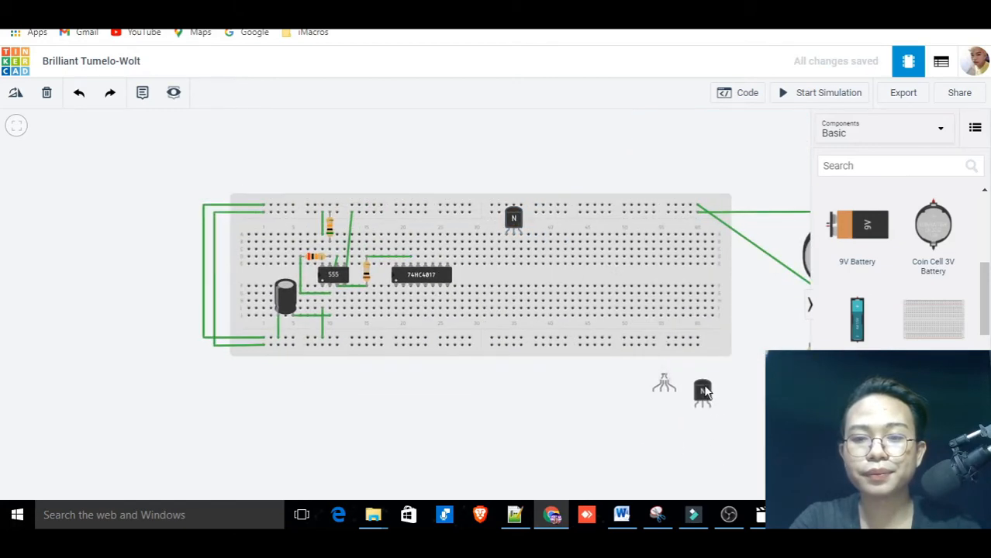
pyautogui.moveTo(705, 390); pyautogui.dragTo(539, 186)
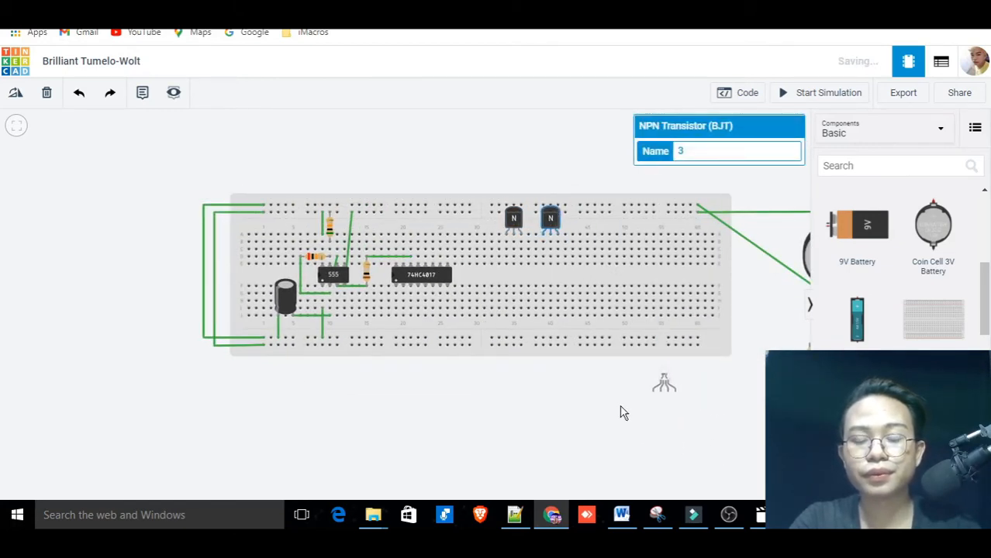
pyautogui.scroll(2, 651, 397)
pyautogui.scroll(-2, 670, 378)
pyautogui.moveTo(706, 425); pyautogui.dragTo(652, 408)
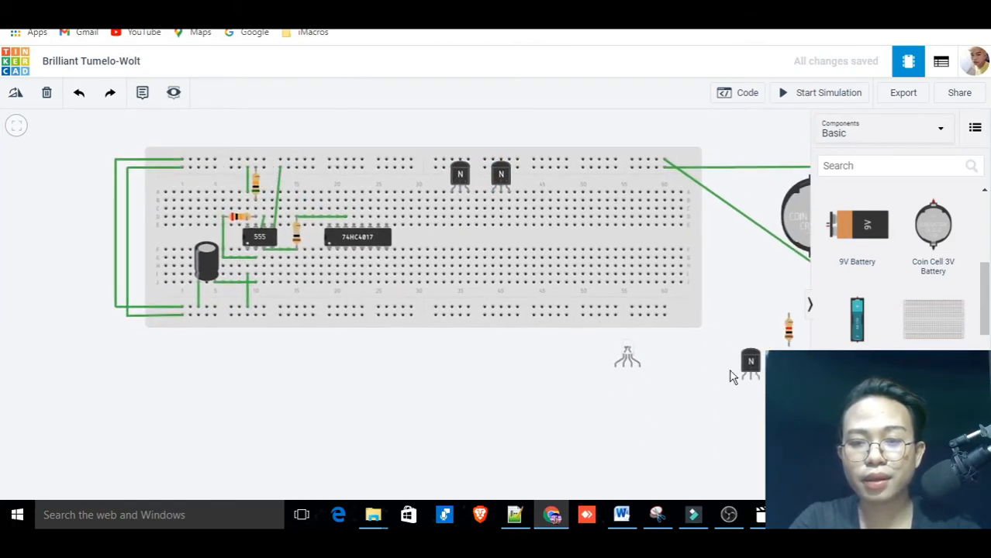
pyautogui.moveTo(750, 360); pyautogui.dragTo(568, 201)
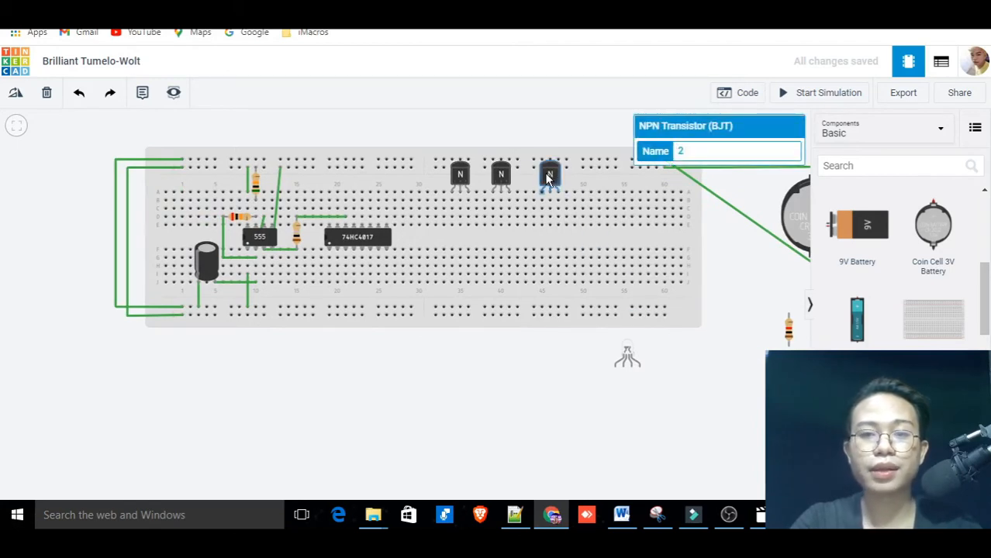
# Step: Place the loose RGB LED beside the three transistors with its legs in row A, columns 52 to 55
pyautogui.scroll(1, 504, 409)
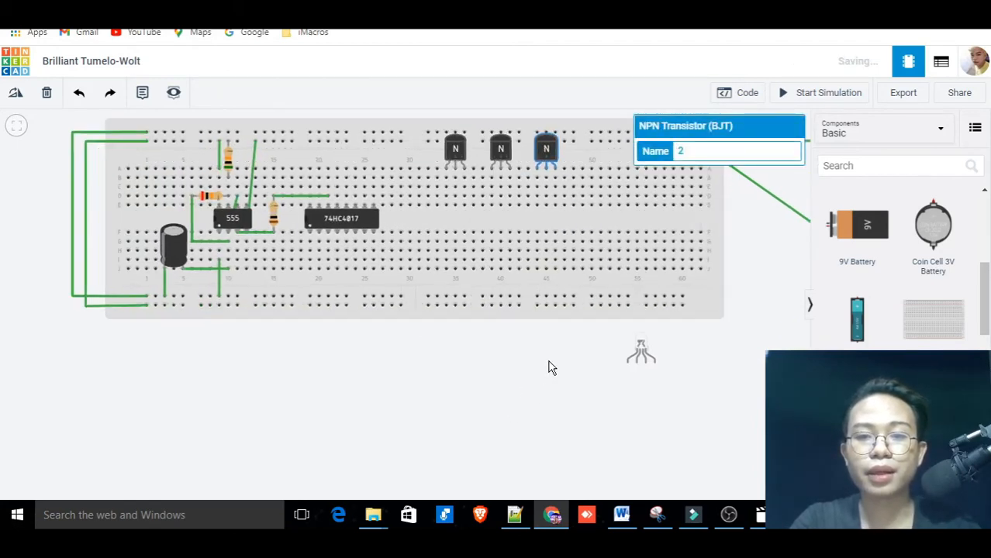
pyautogui.scroll(2, 548, 367)
pyautogui.scroll(-2, 518, 407)
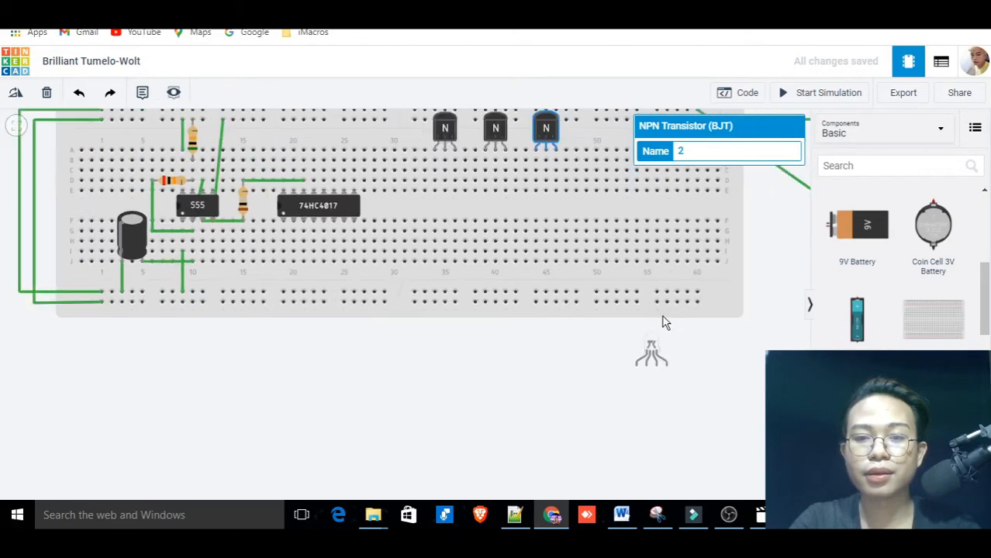
pyautogui.moveTo(655, 345); pyautogui.dragTo(629, 134)
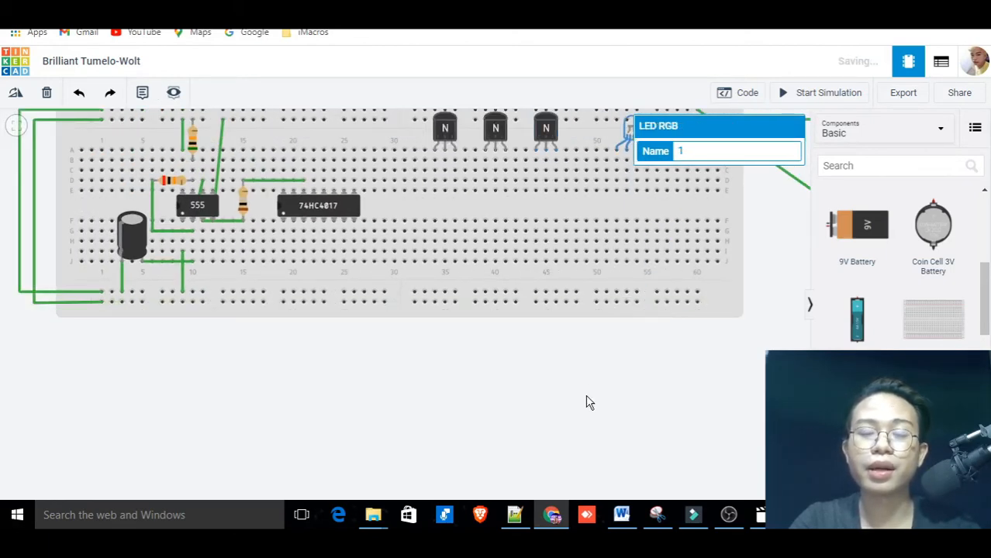
pyautogui.scroll(-1, 587, 388)
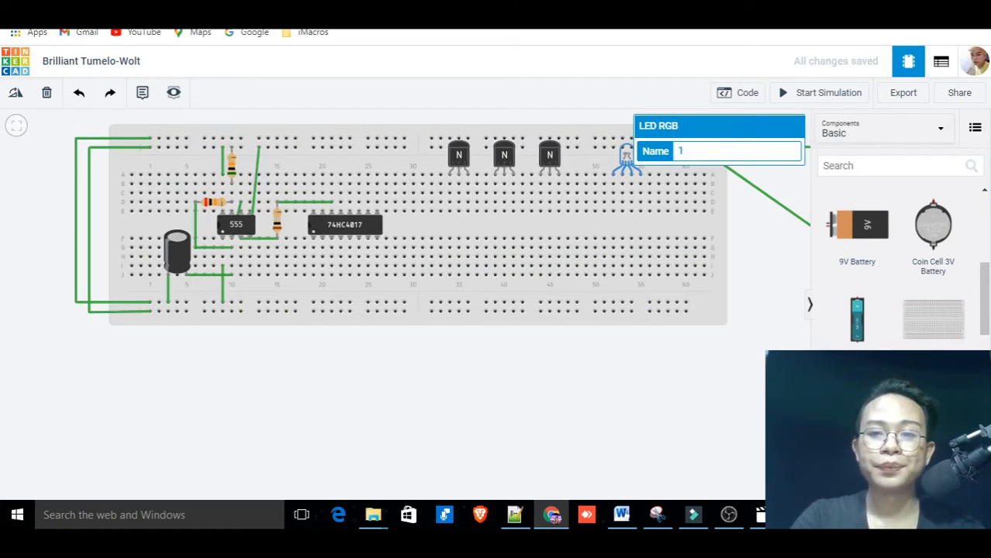
# Step: Set the remaining resistor near the coin battery to 20 Ω and place it vertically from the upper power rail's outer row to A57
pyautogui.moveTo(760, 383); pyautogui.dragTo(579, 381)
pyautogui.click(642, 330)
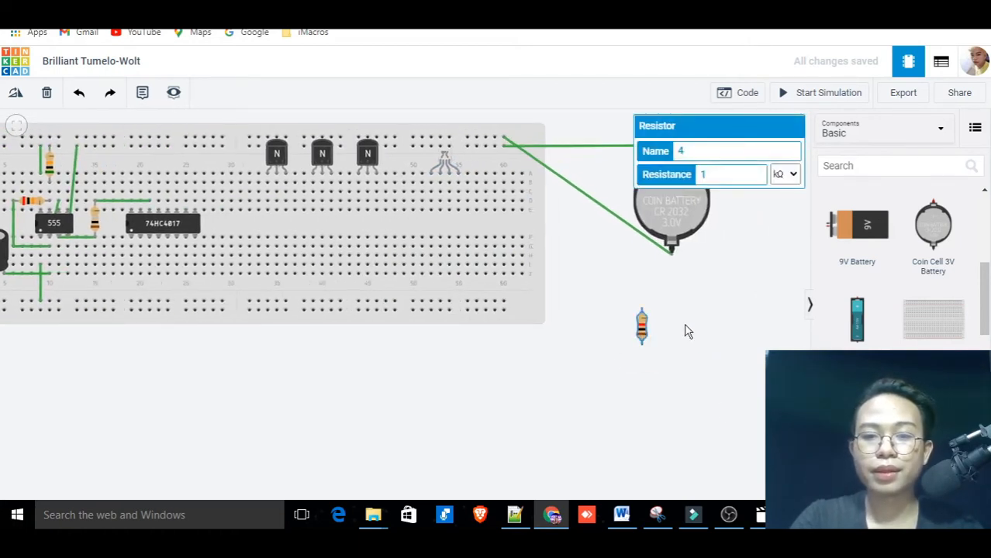
pyautogui.doubleClick(749, 171)
pyautogui.write('20')
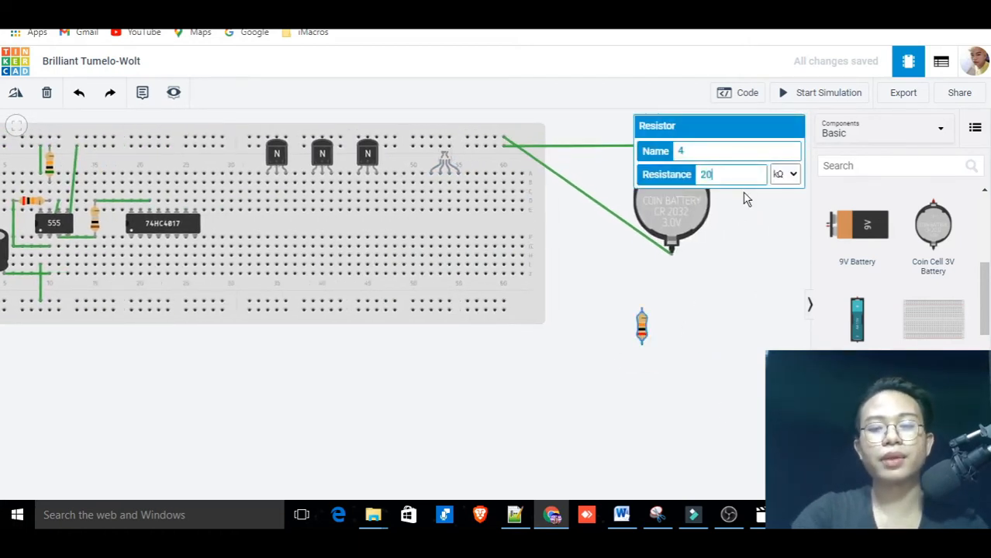
pyautogui.click(784, 174)
pyautogui.click(787, 237)
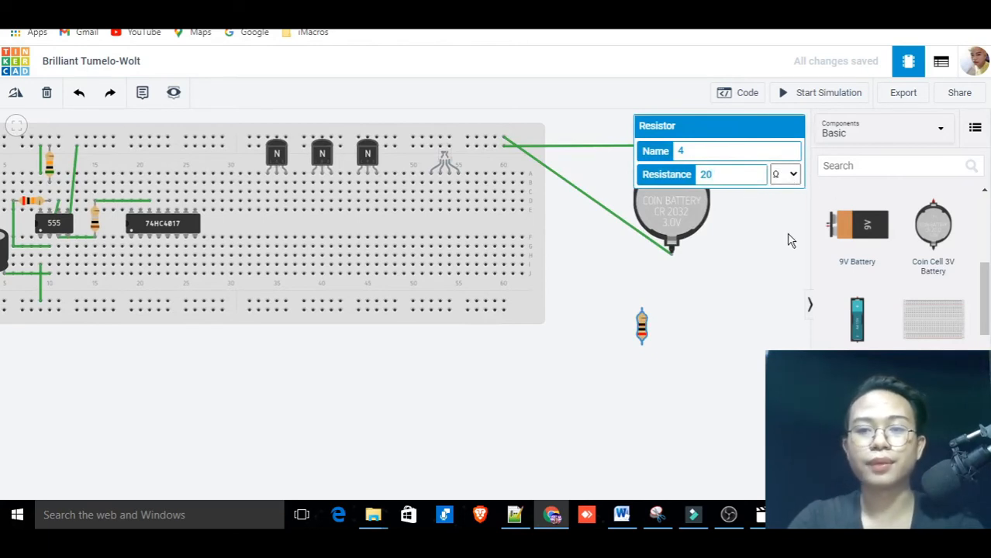
pyautogui.moveTo(648, 345); pyautogui.dragTo(476, 171)
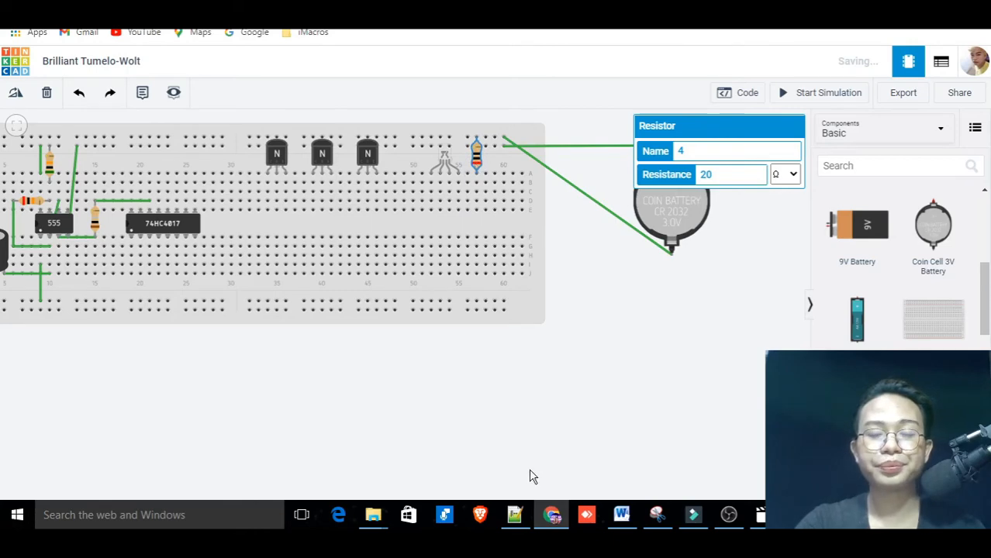
pyautogui.scroll(1, 582, 392)
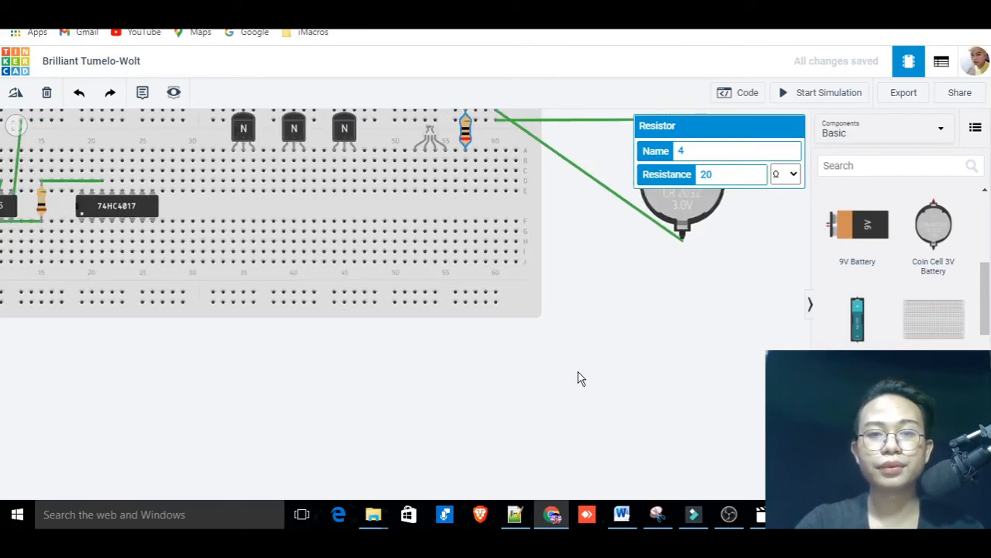
pyautogui.scroll(-2, 589, 373)
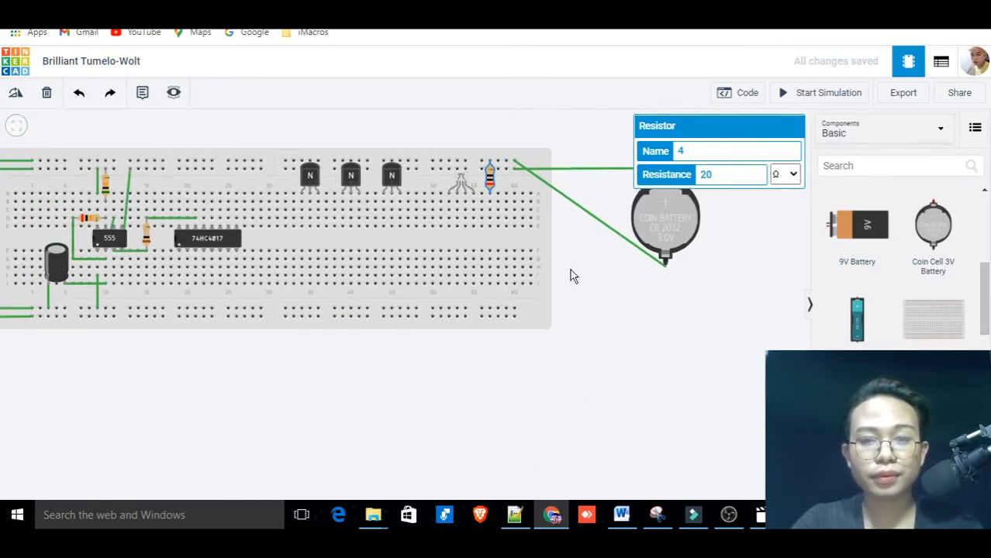
# Step: Move the 20 Ω resistor down one hole, spanning from the upper power rail's inner row to B57
pyautogui.click(618, 318)
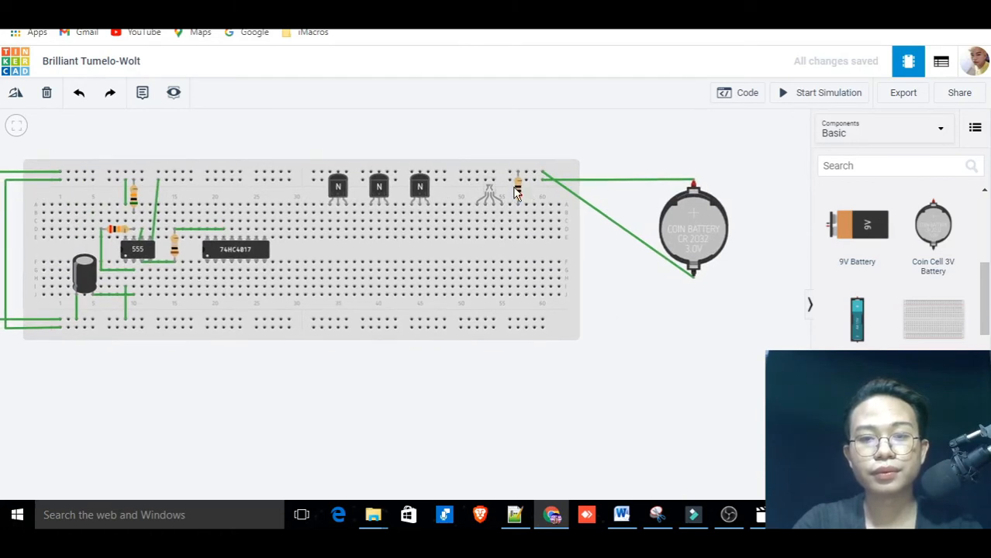
pyautogui.moveTo(517, 189); pyautogui.dragTo(520, 200)
pyautogui.click(608, 249)
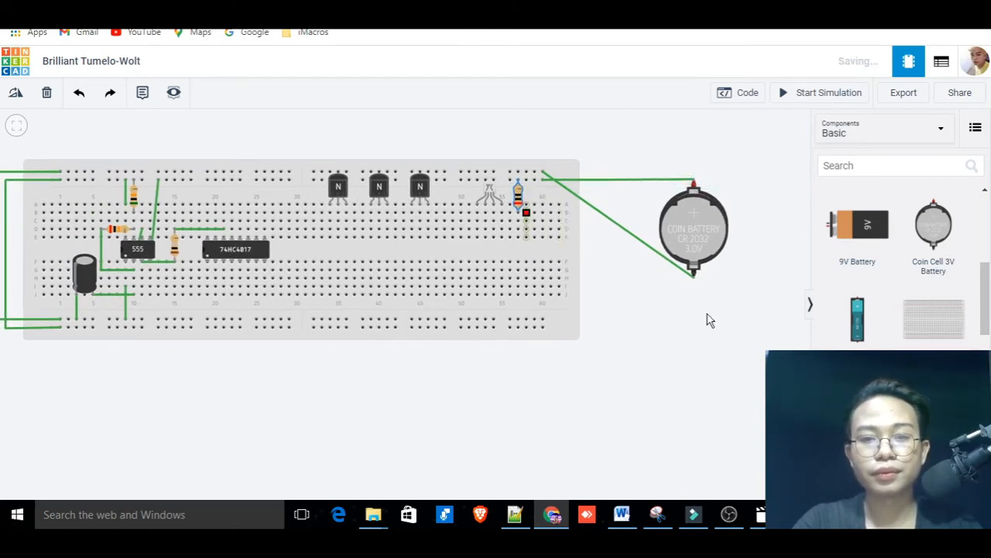
# Step: Check the circuit diagram in Photos and move the 20 Ω resistor back up to span the upper rail's outer row and A57
pyautogui.click(800, 515)
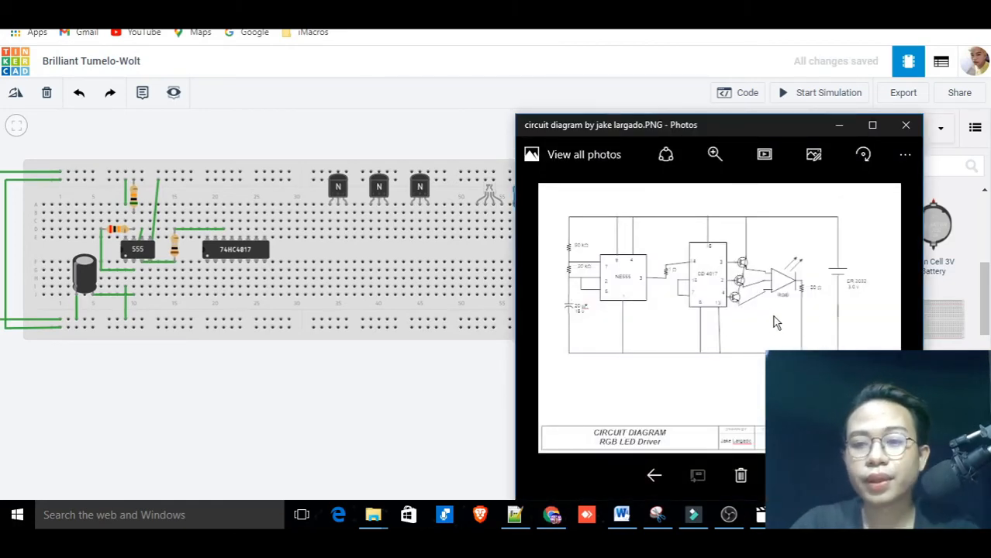
pyautogui.click(497, 393)
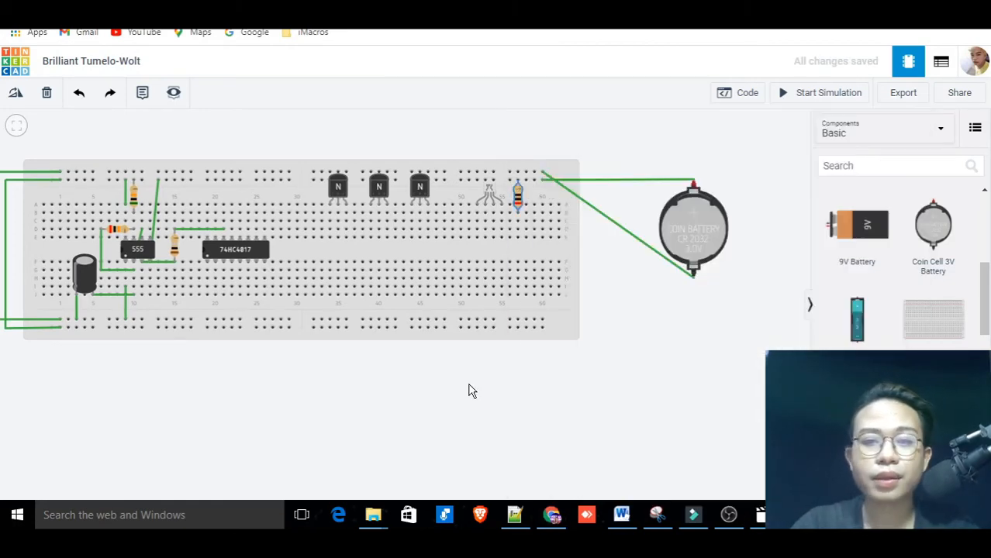
pyautogui.click(522, 195)
pyautogui.moveTo(524, 192); pyautogui.dragTo(523, 185)
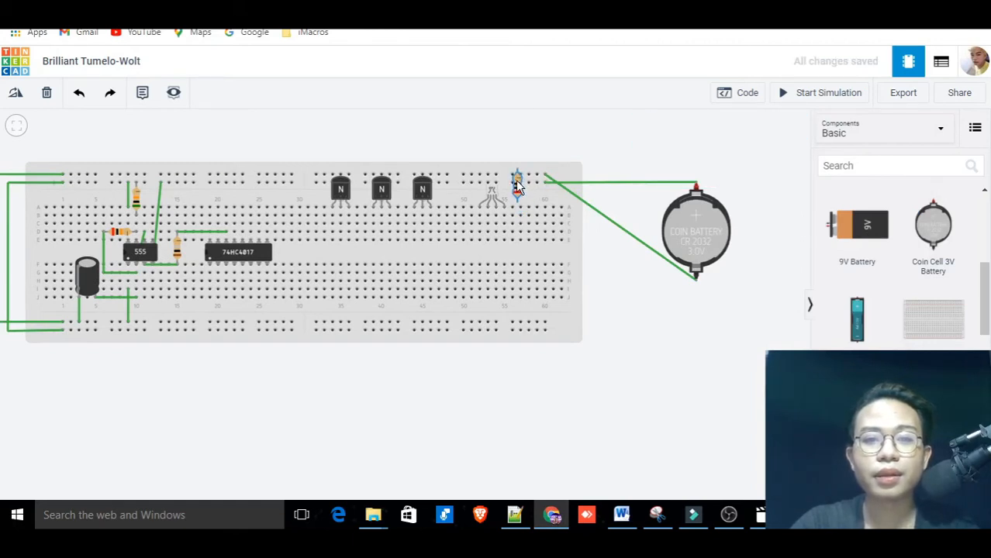
pyautogui.click(521, 190)
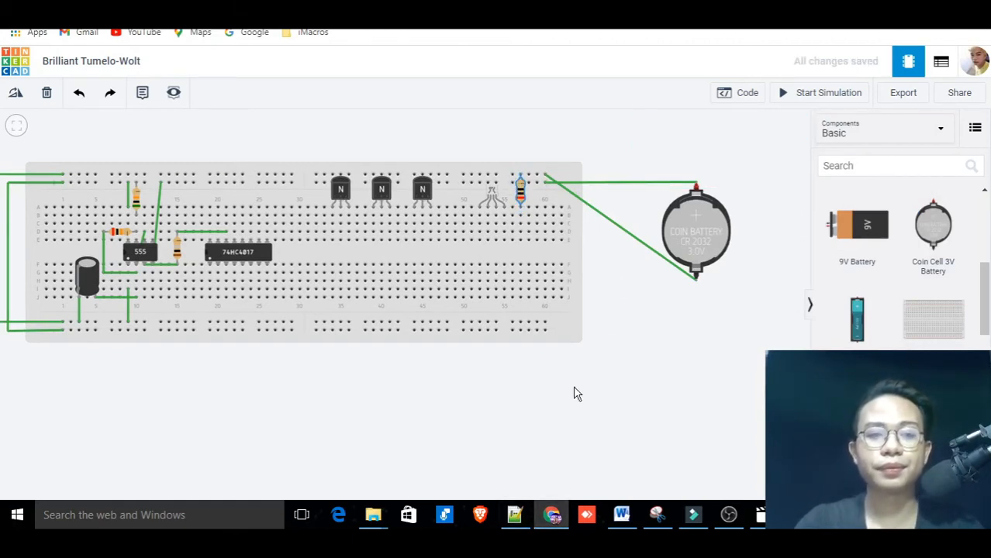
# Step: Following the circuit diagram in Photos, wire C20 above the 74HC4017 to its lower pin at F25
pyautogui.click(758, 514)
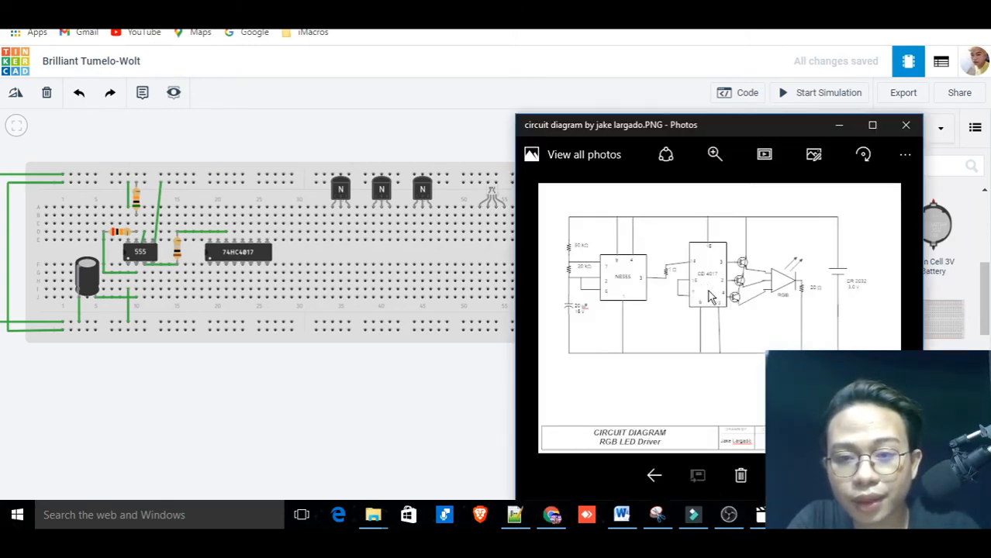
pyautogui.click(466, 449)
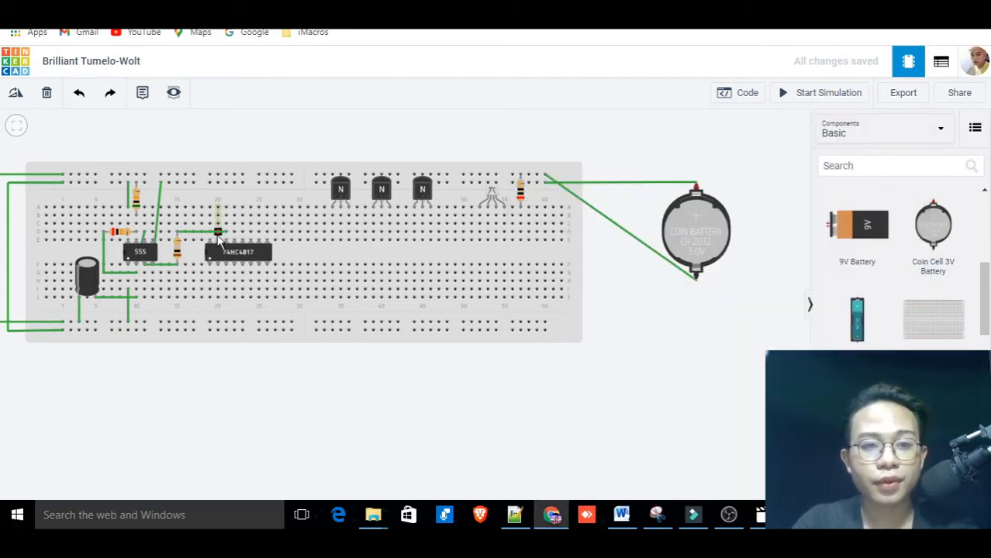
pyautogui.click(219, 226)
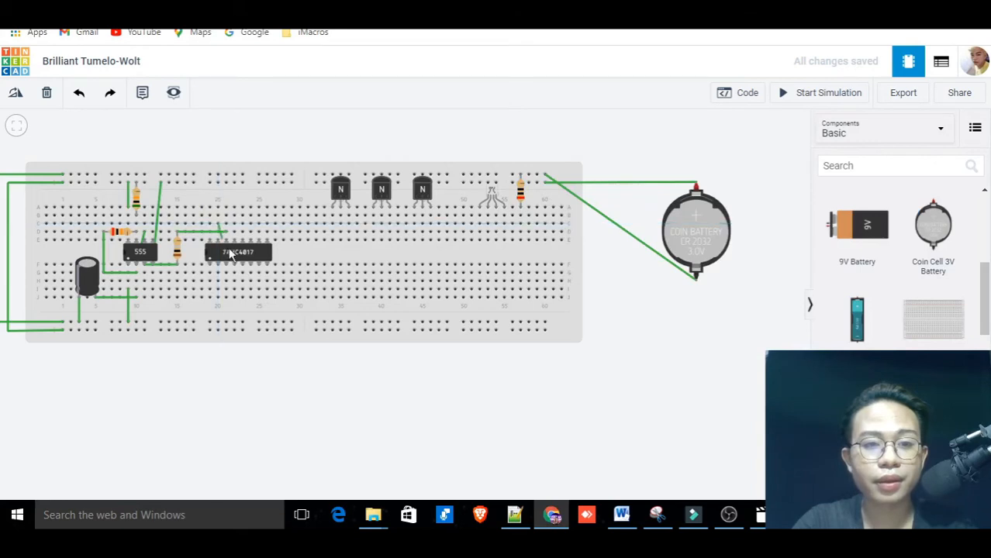
pyautogui.click(258, 269)
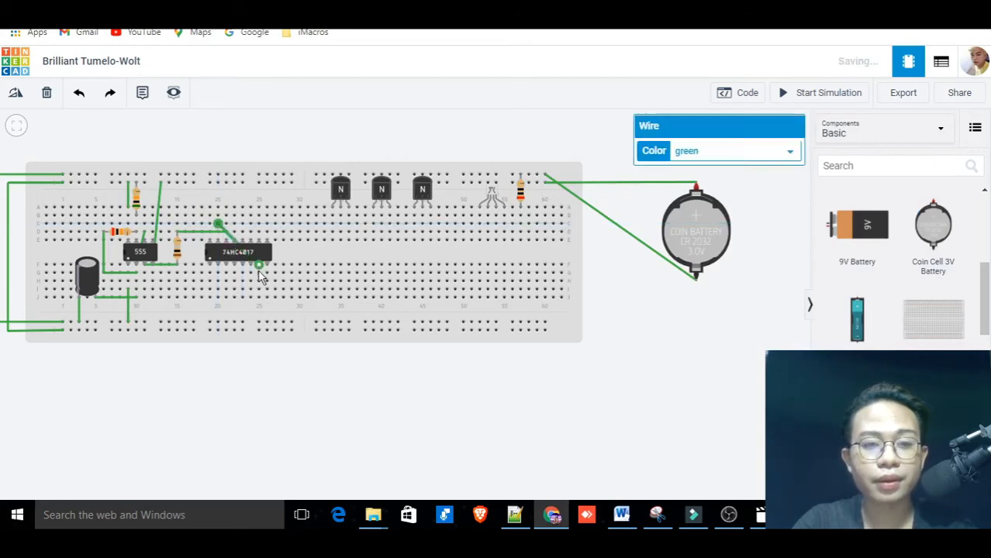
pyautogui.click(574, 398)
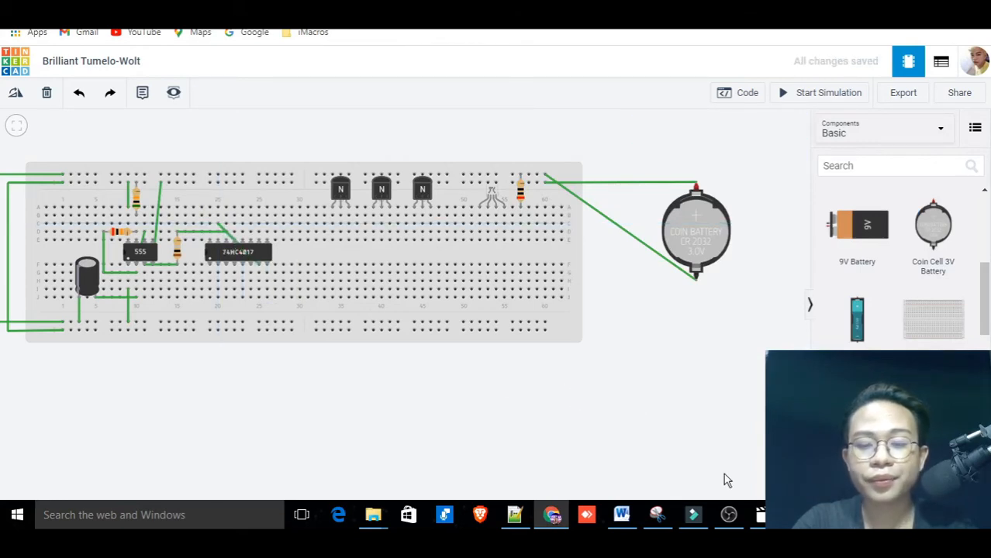
# Step: Switch to the circuit diagram in Photos, enlarge it, and examine how the CD 4017 connects to the transistors, RGB LED and supply lines
pyautogui.click(799, 515)
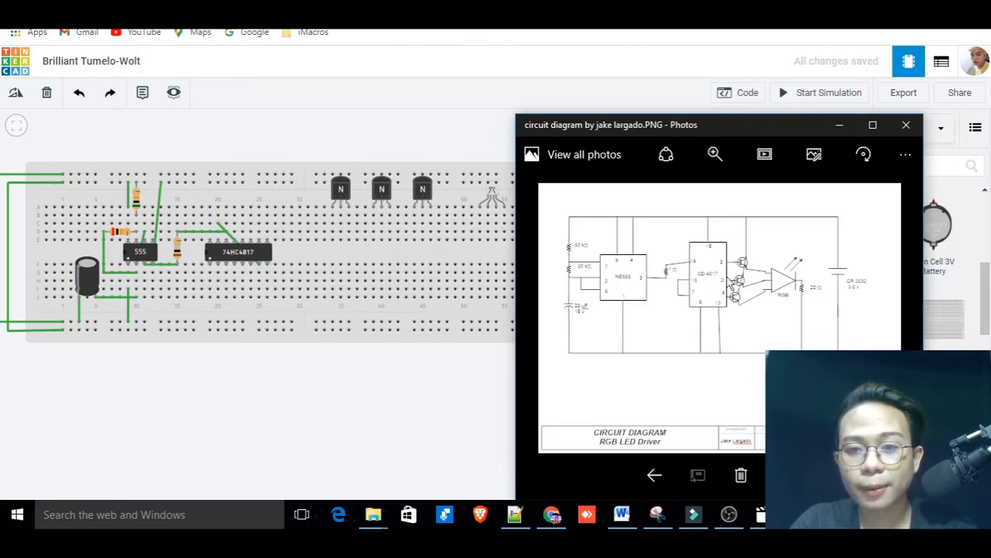
pyautogui.click(872, 125)
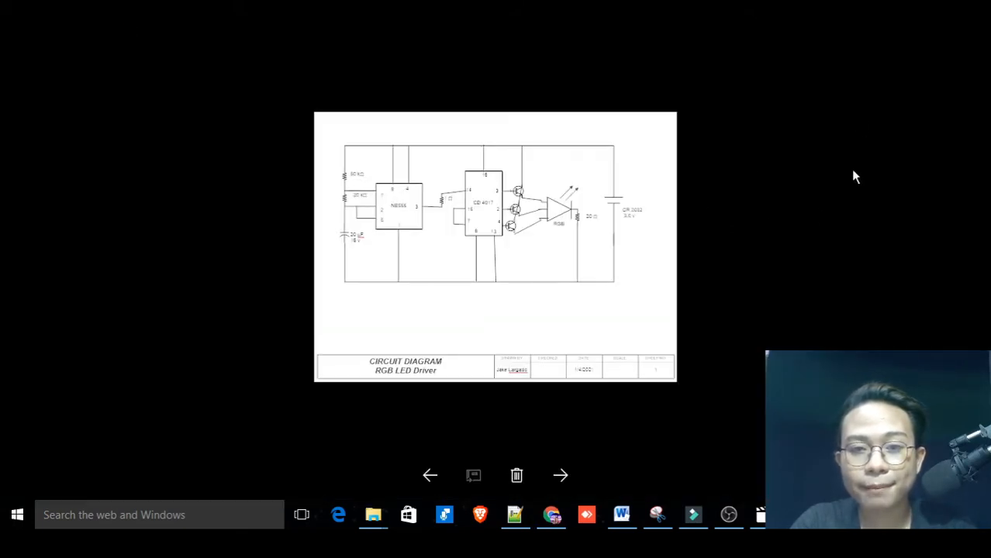
pyautogui.scroll(1, 573, 151)
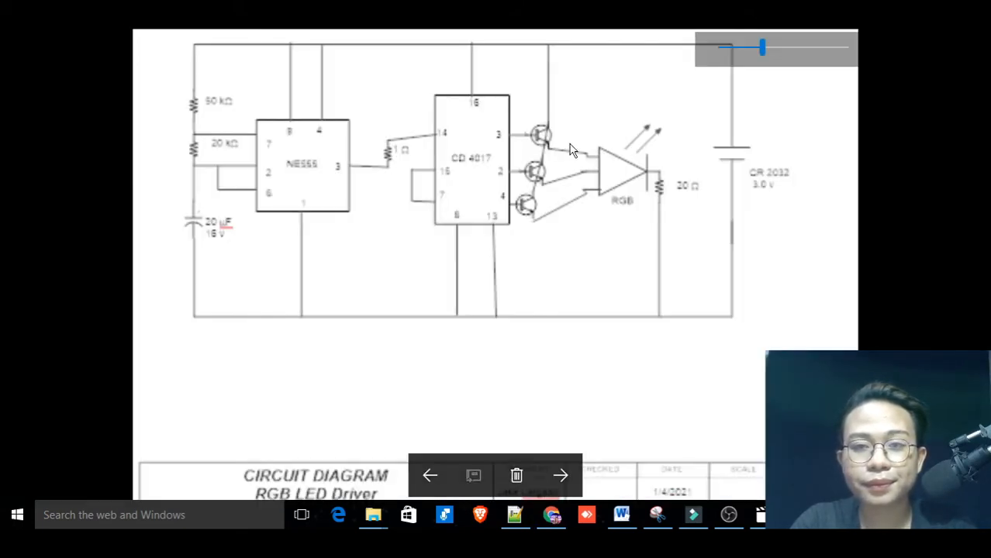
pyautogui.scroll(1, 520, 159)
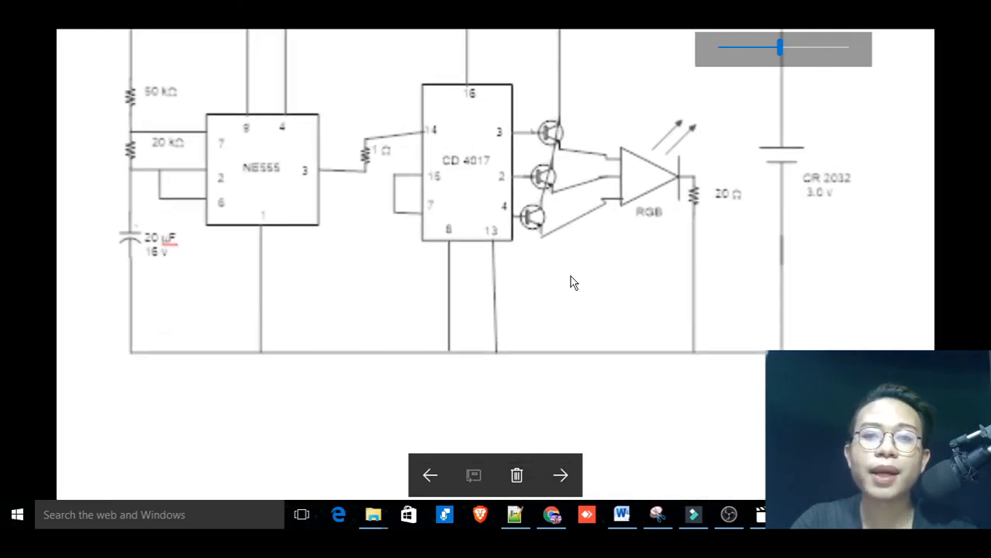
pyautogui.scroll(-1, 570, 281)
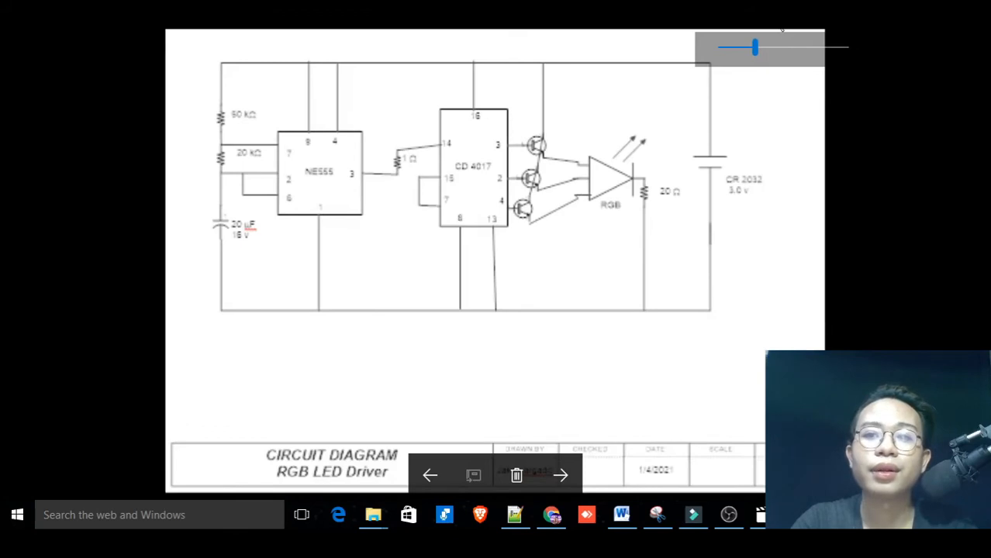
pyautogui.press('Escape')
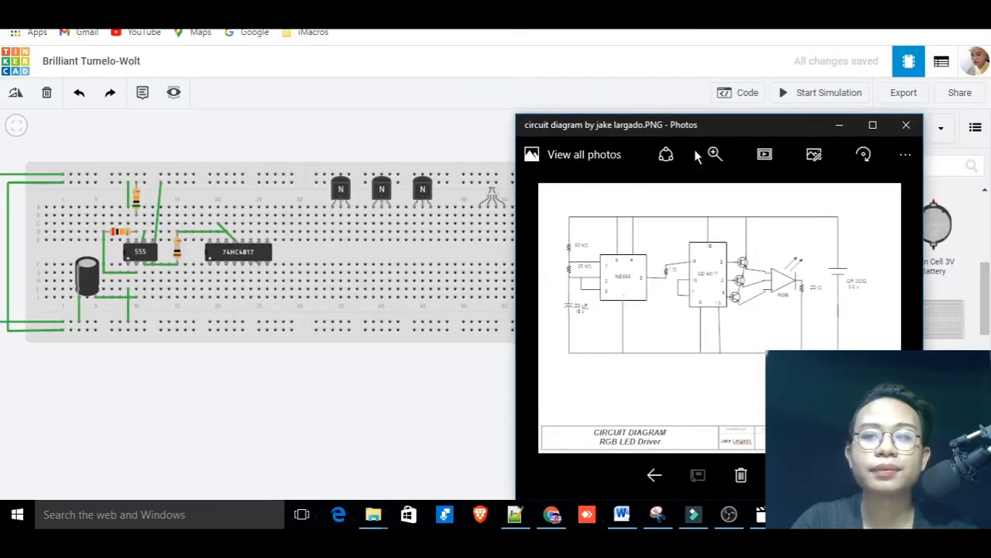
# Step: Back in Tinkercad, wire the upper power rail's inner row to A19 above the 74HC4017
pyautogui.click(363, 427)
pyautogui.moveTo(266, 386); pyautogui.dragTo(370, 423)
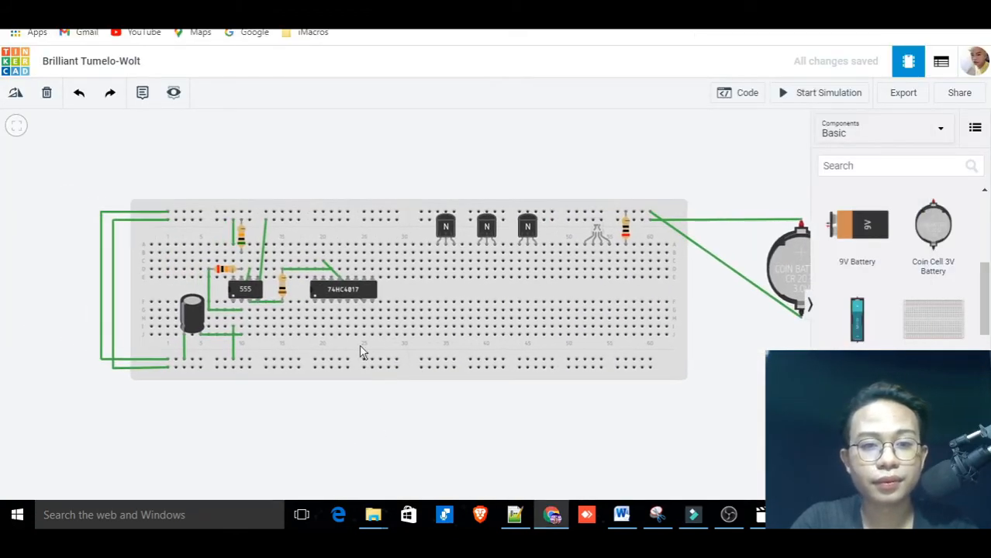
pyautogui.click(315, 220)
pyautogui.click(314, 244)
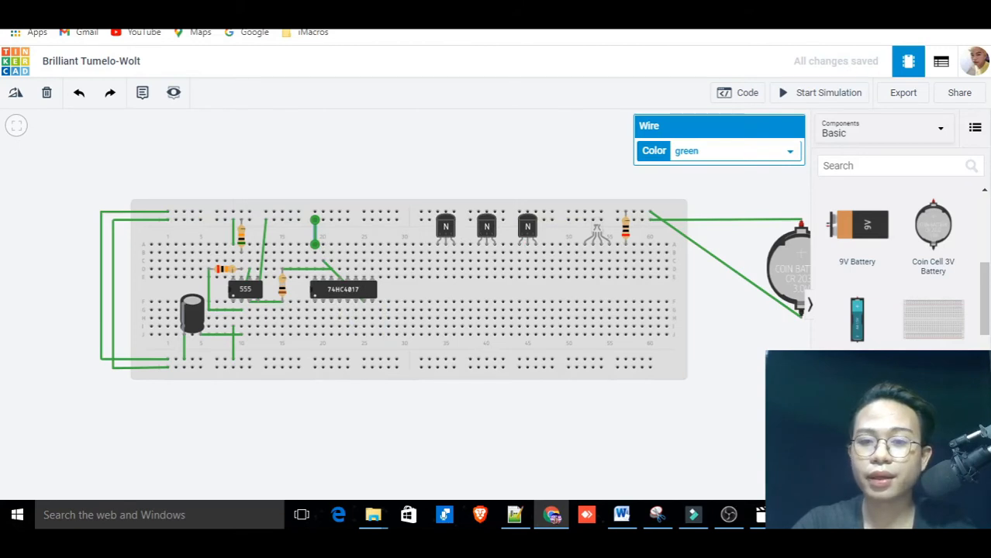
# Step: Wire B53 under the RGB LED to B57 under the 20 Ω resistor
pyautogui.click(592, 254)
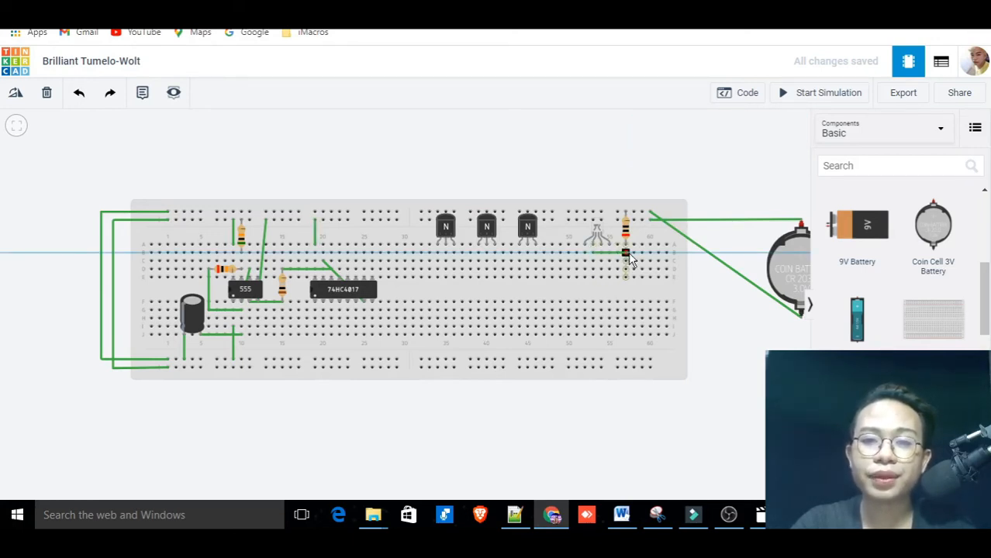
pyautogui.click(625, 255)
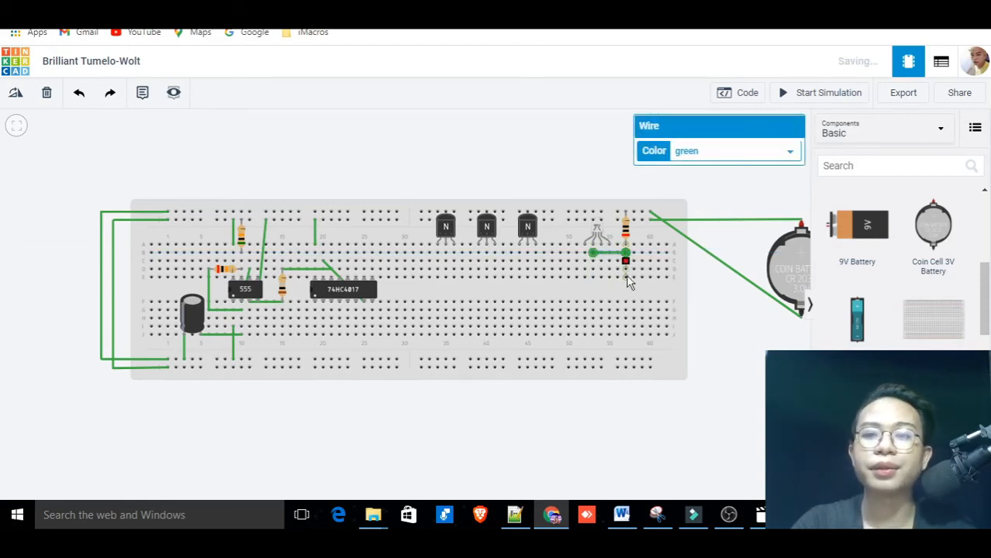
pyautogui.click(722, 439)
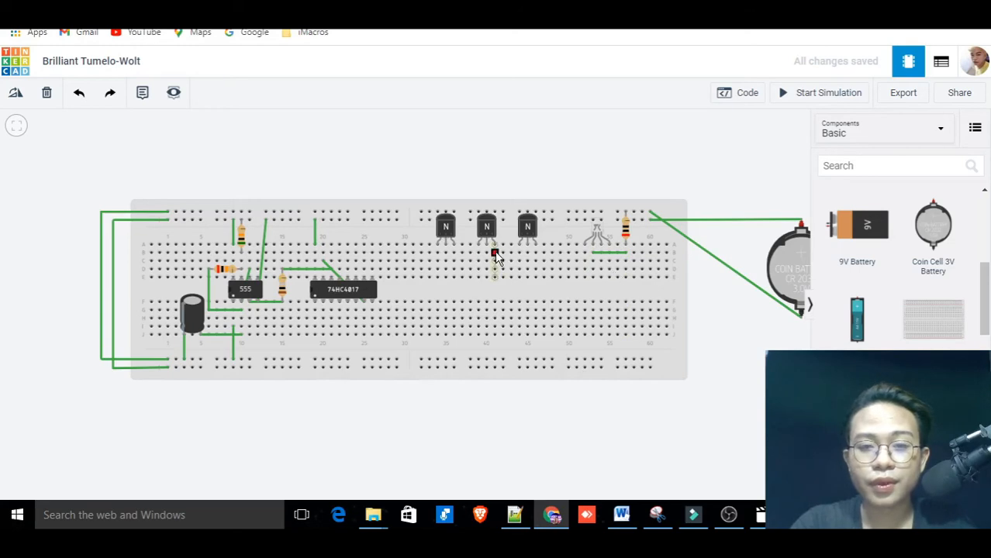
# Step: Check the circuit diagram in Photos and wire J26 below the 74HC4017 to the lower power rail's inner row
pyautogui.scroll(2, 534, 289)
pyautogui.moveTo(401, 413); pyautogui.dragTo(435, 358)
pyautogui.hotkey('alt', 'Tab')
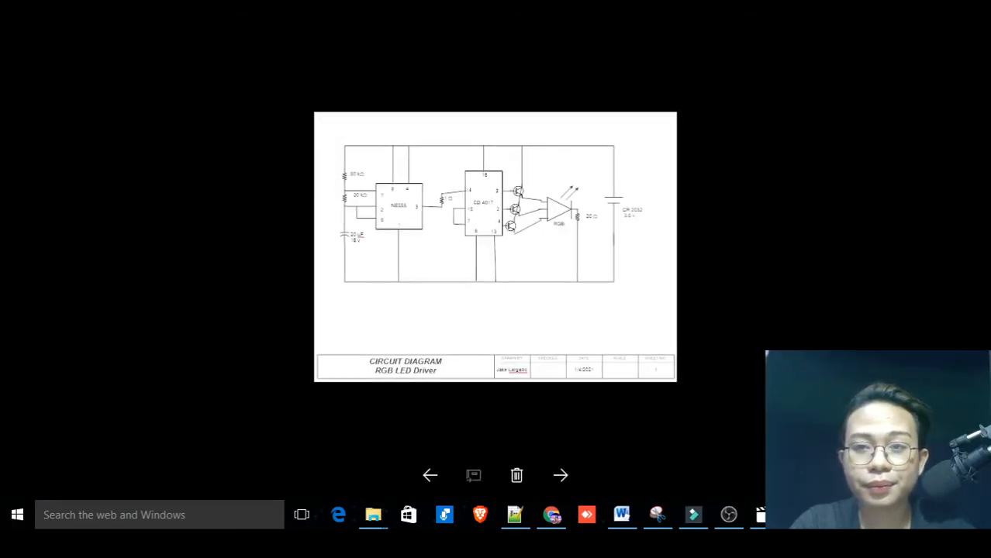
pyautogui.scroll(5, 501, 340)
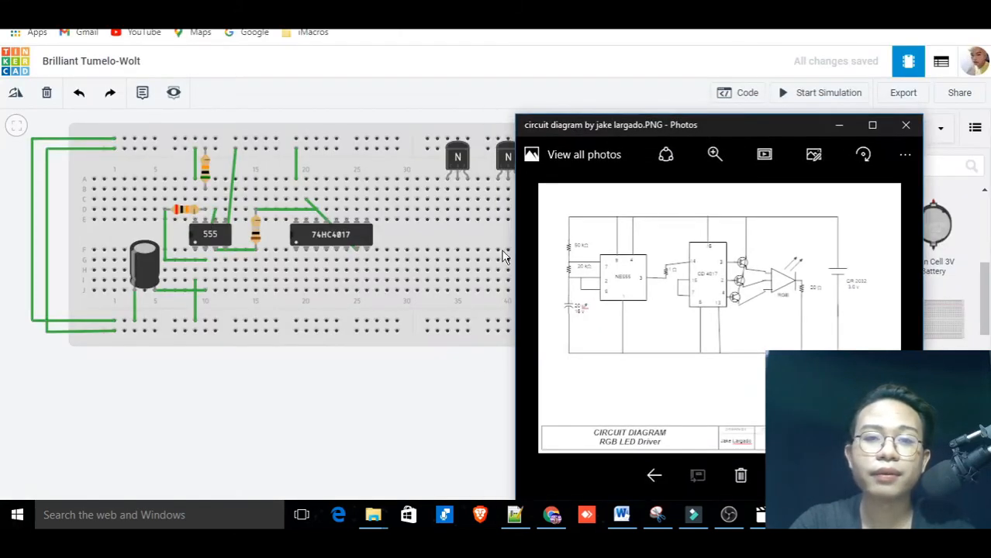
pyautogui.click(315, 430)
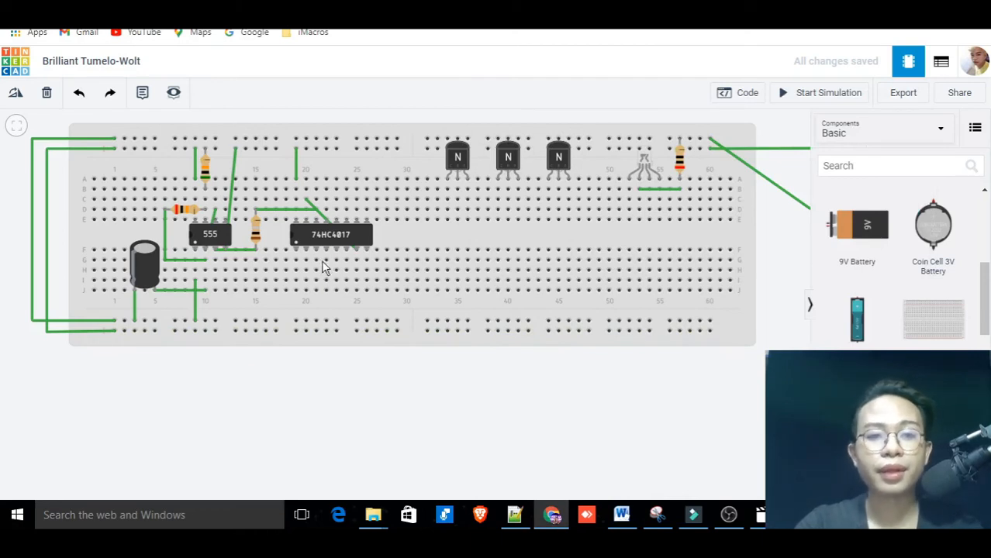
pyautogui.click(367, 292)
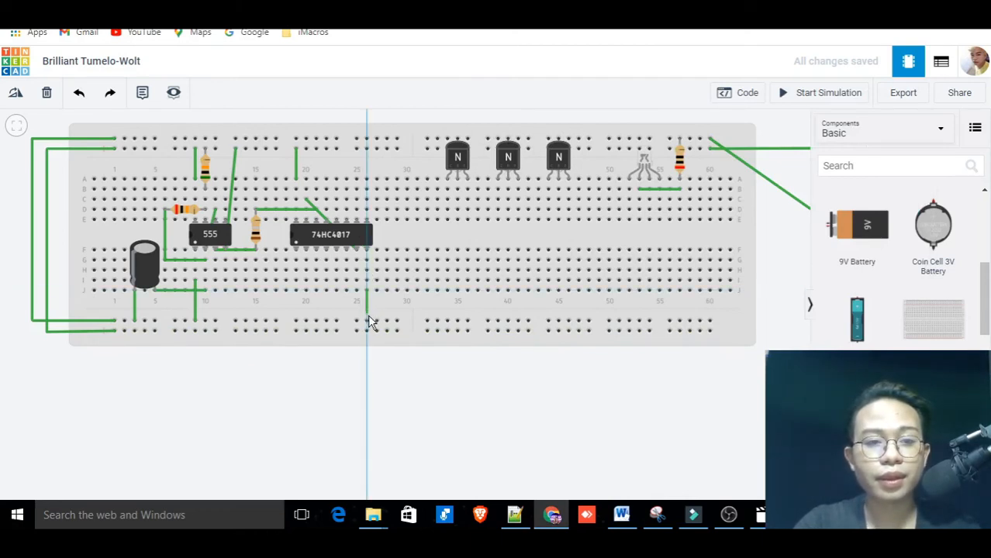
pyautogui.click(367, 321)
pyautogui.click(367, 321)
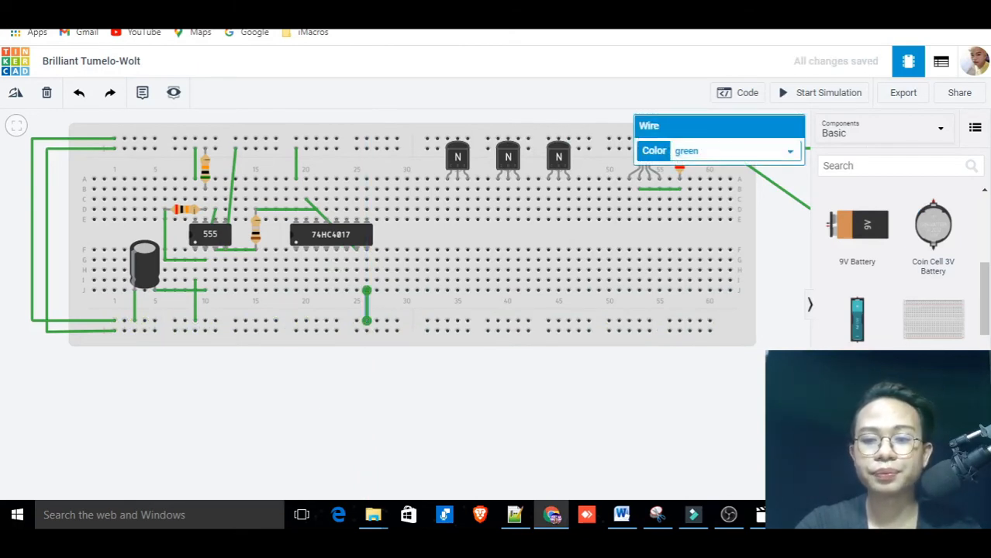
# Step: Following the circuit diagram in Photos, wire A22 above the 74HC4017 to the upper power rail's outer row
pyautogui.click(799, 515)
pyautogui.click(409, 427)
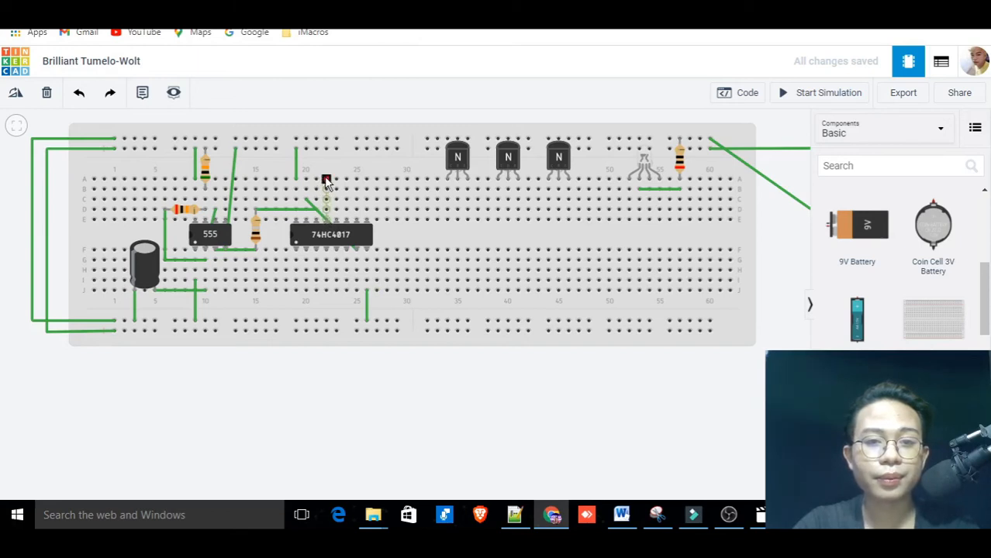
pyautogui.click(327, 141)
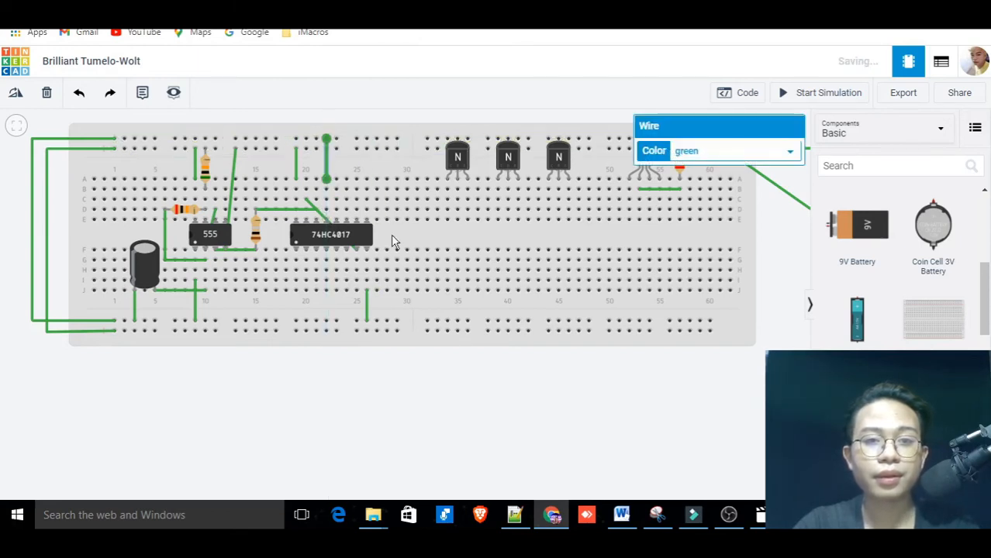
pyautogui.click(425, 397)
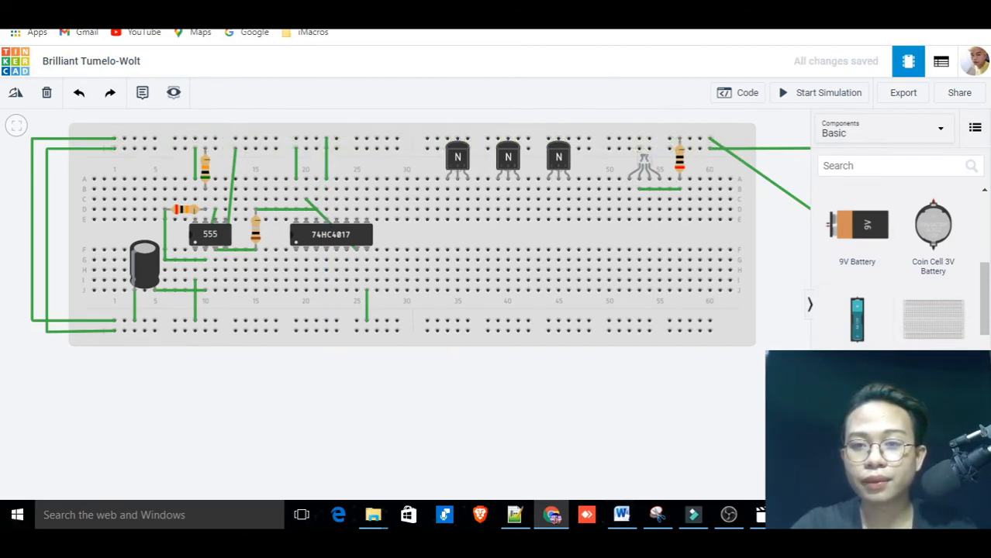
# Step: Following the circuit diagram in Photos, connect the 74HC4017 to the first transistor's base with wires from G21 to G35 and E35 to G35
pyautogui.click(798, 515)
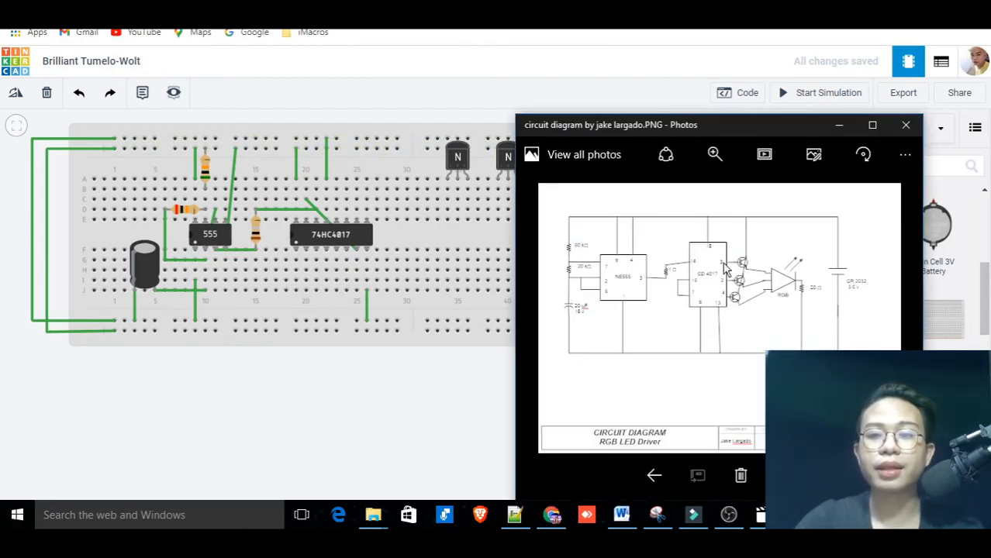
pyautogui.click(340, 324)
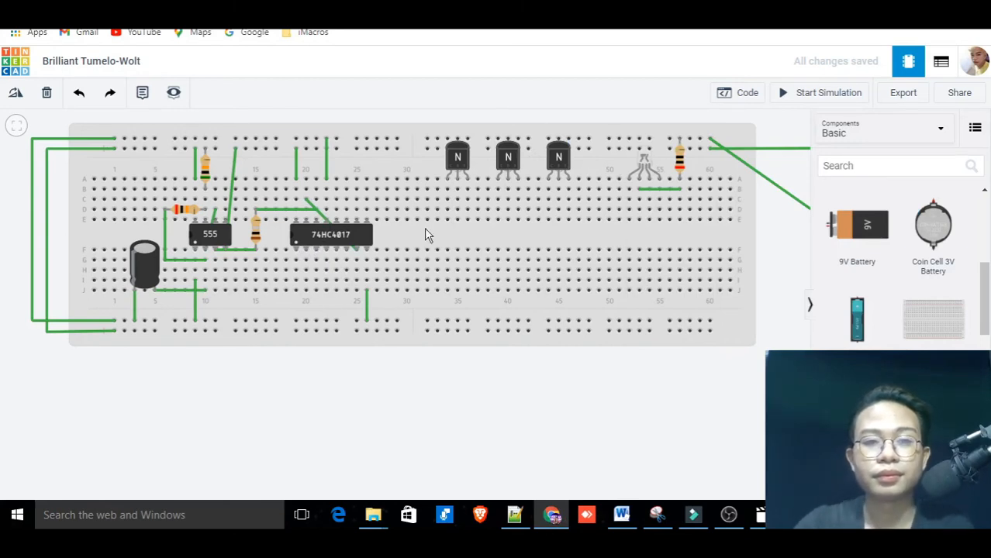
pyautogui.click(798, 515)
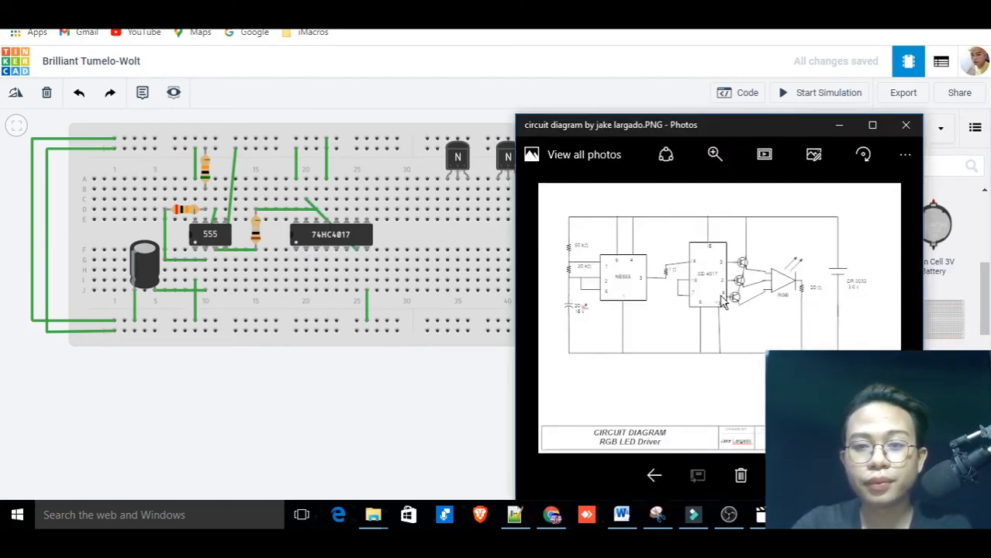
pyautogui.click(490, 419)
pyautogui.scroll(5, 484, 355)
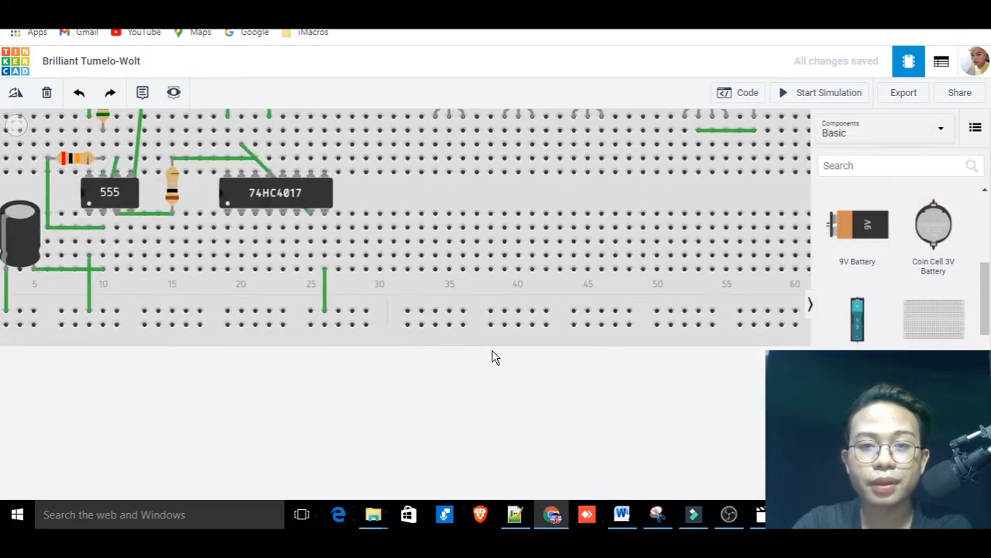
pyautogui.moveTo(449, 488); pyautogui.dragTo(415, 496)
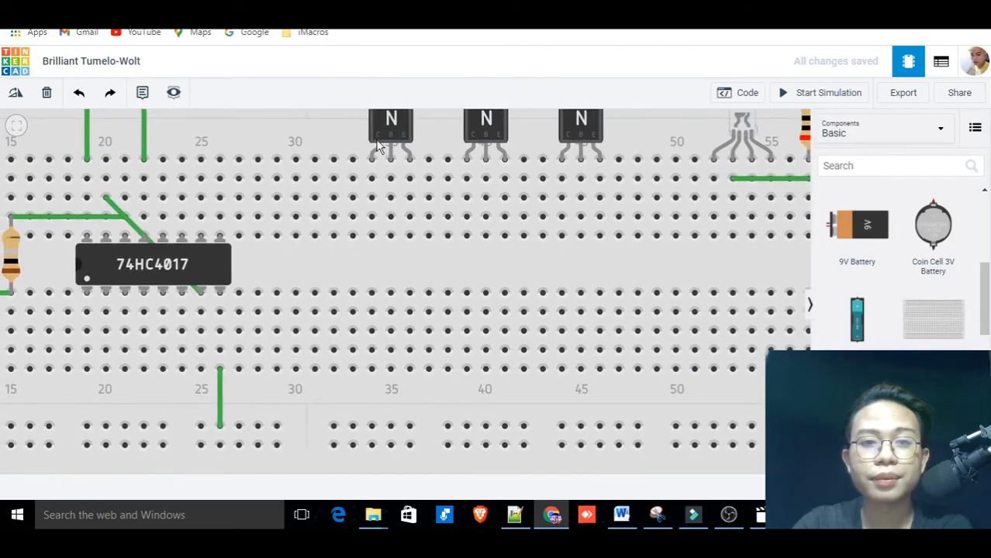
pyautogui.scroll(-2, 425, 267)
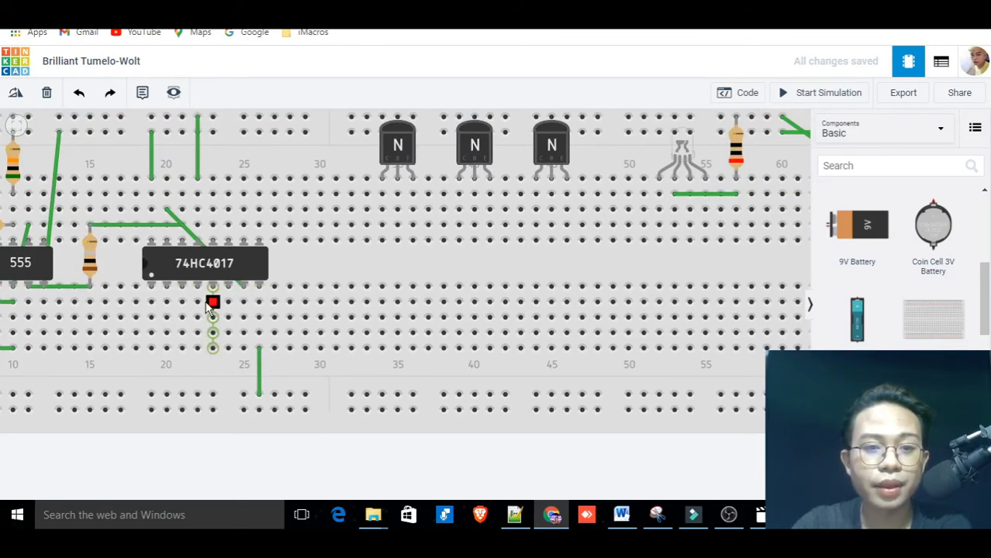
pyautogui.click(182, 303)
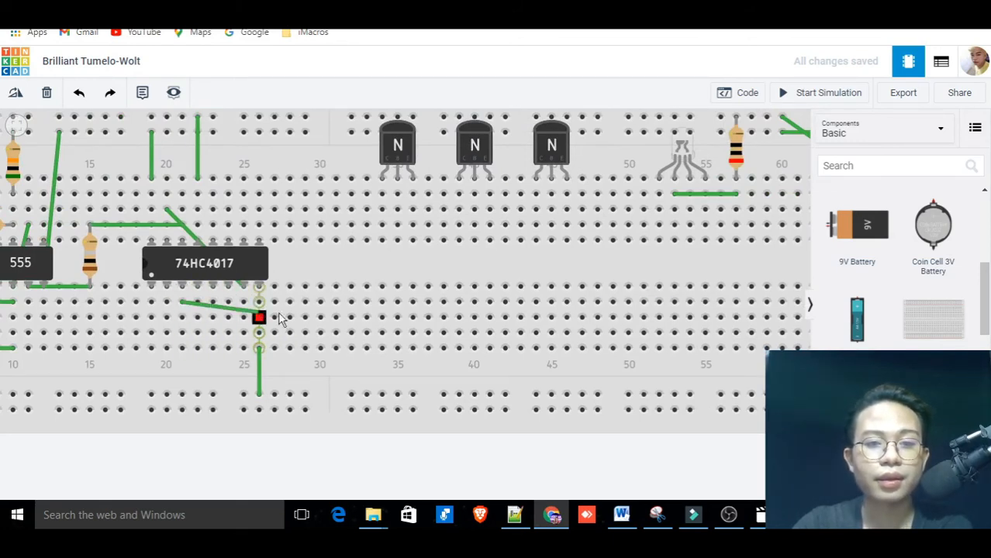
pyautogui.click(397, 302)
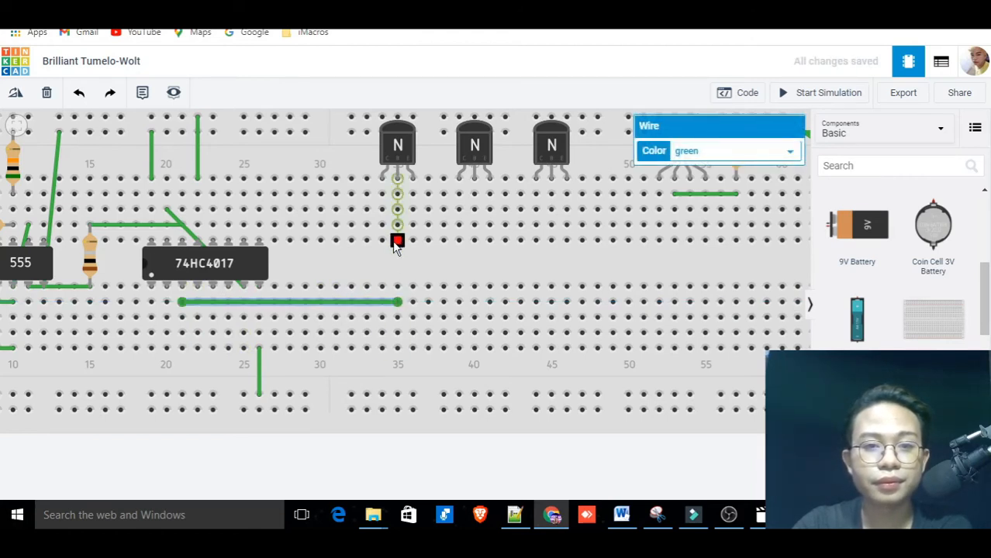
pyautogui.click(397, 240)
pyautogui.click(397, 303)
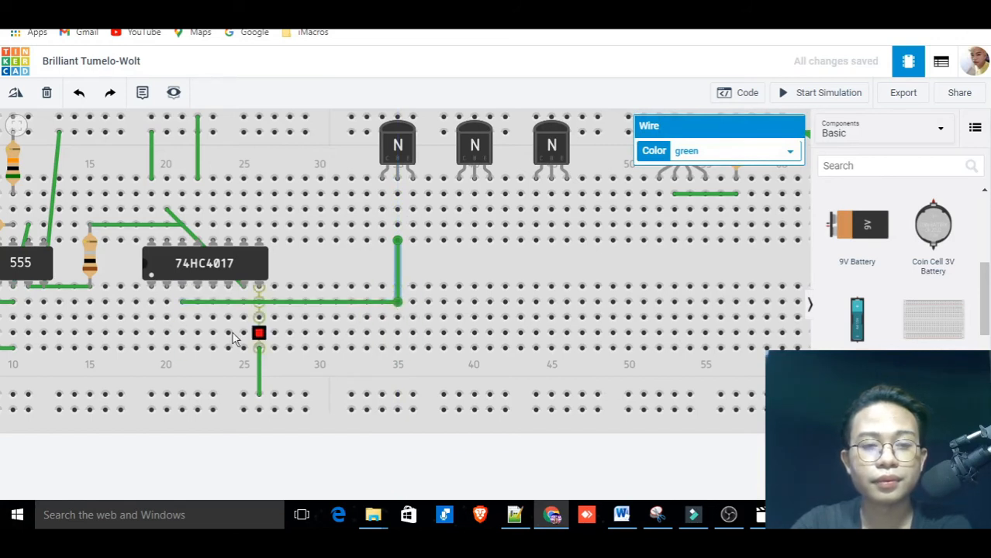
# Step: Check the diagram in Photos and connect the 74HC4017 to the middle transistor's base with wires from H20 to H40 and E40 to H40
pyautogui.click(798, 515)
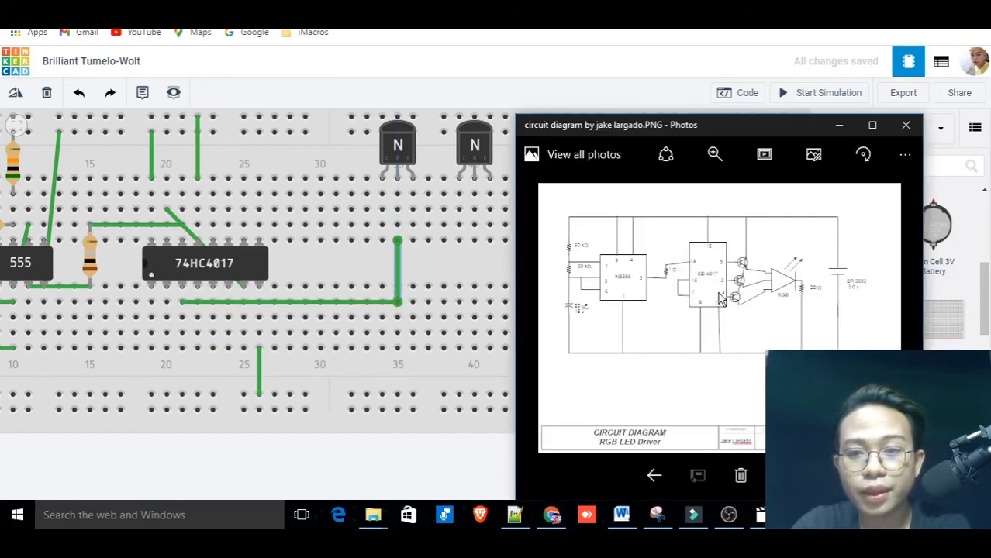
pyautogui.click(483, 457)
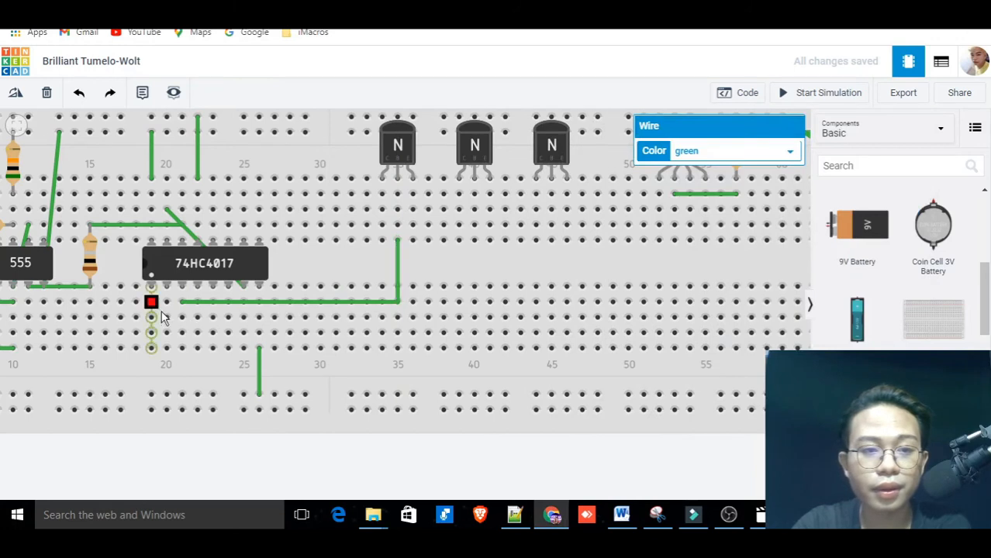
pyautogui.click(481, 318)
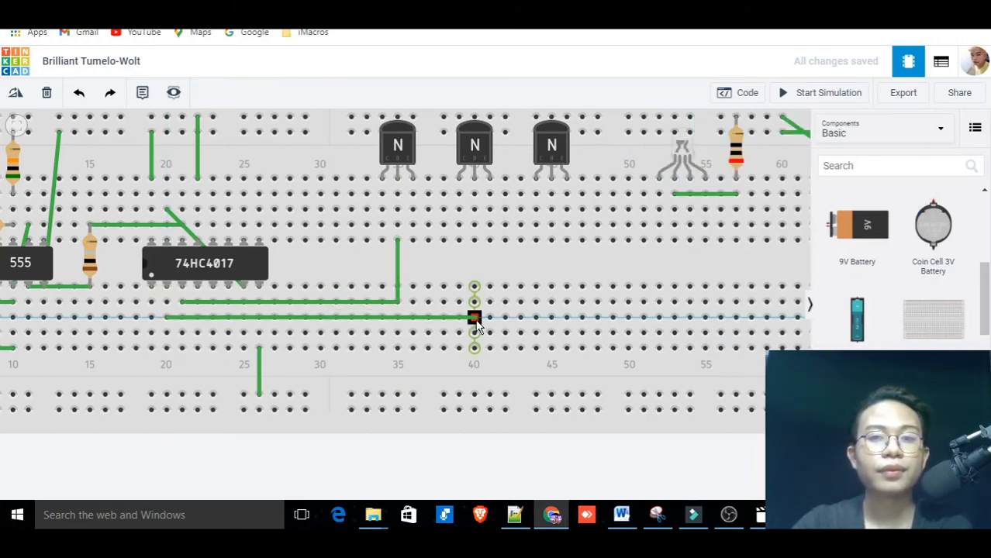
pyautogui.click(475, 318)
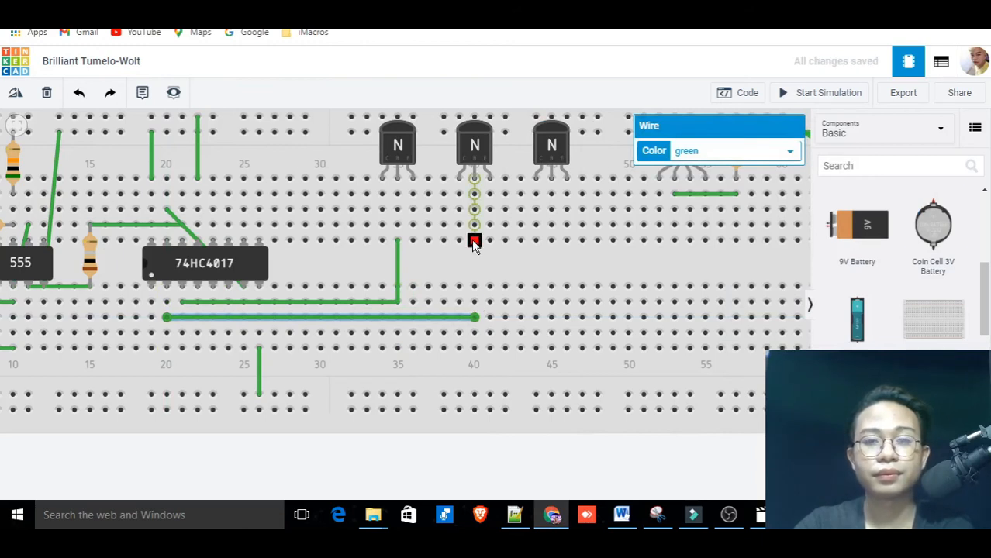
pyautogui.click(472, 240)
pyautogui.click(475, 318)
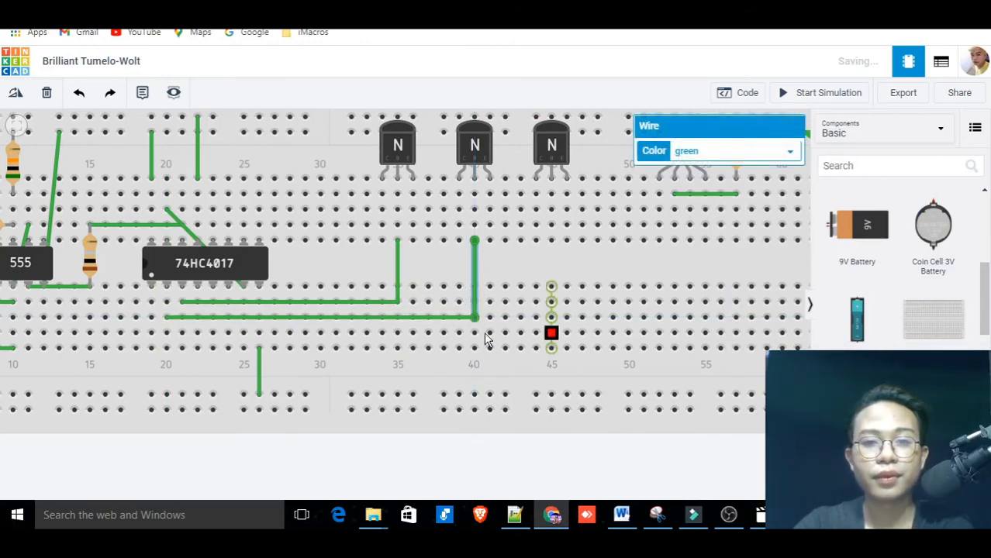
# Step: Connect the 74HC4017 to the third transistor's base with wires from I22 to I45 and between I45 and E45
pyautogui.click(199, 333)
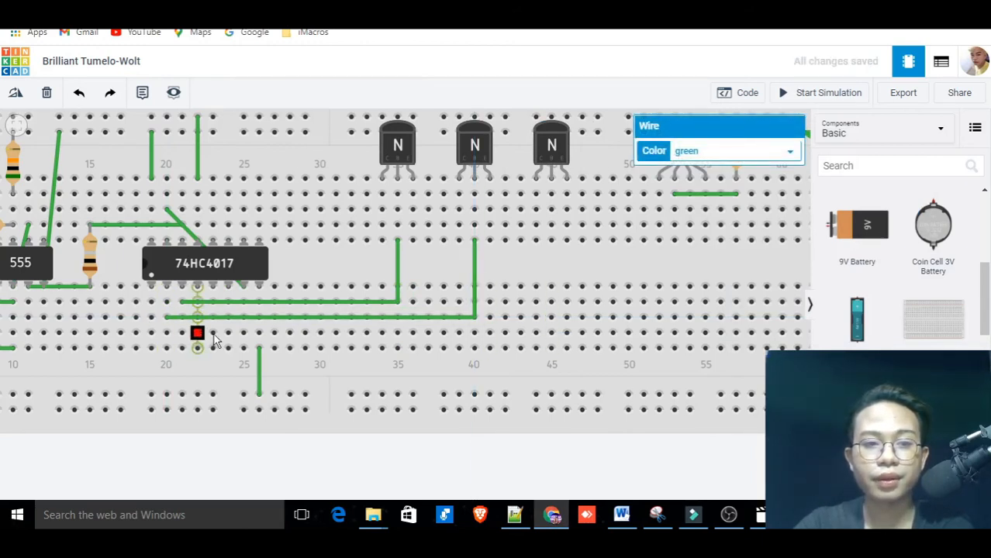
pyautogui.click(552, 333)
pyautogui.click(551, 333)
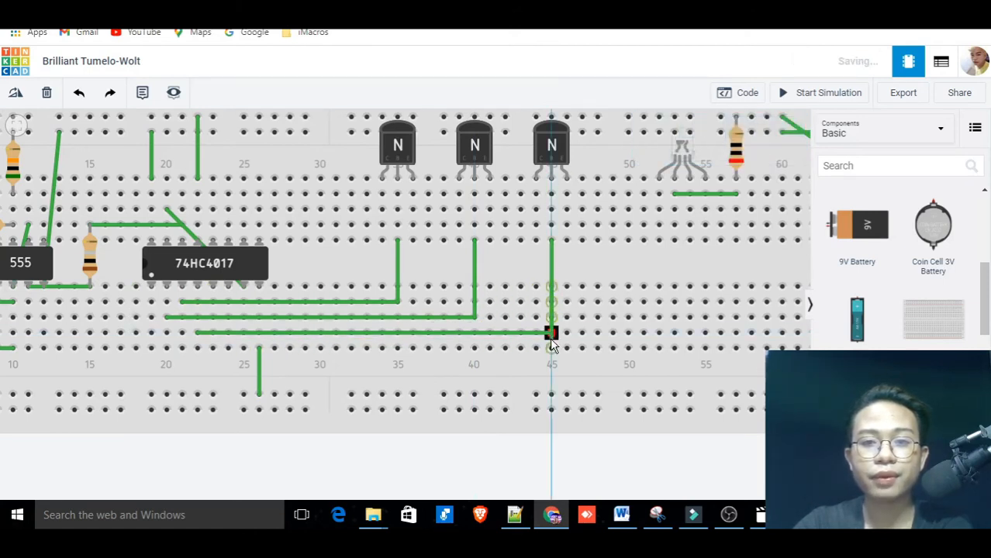
pyautogui.click(551, 240)
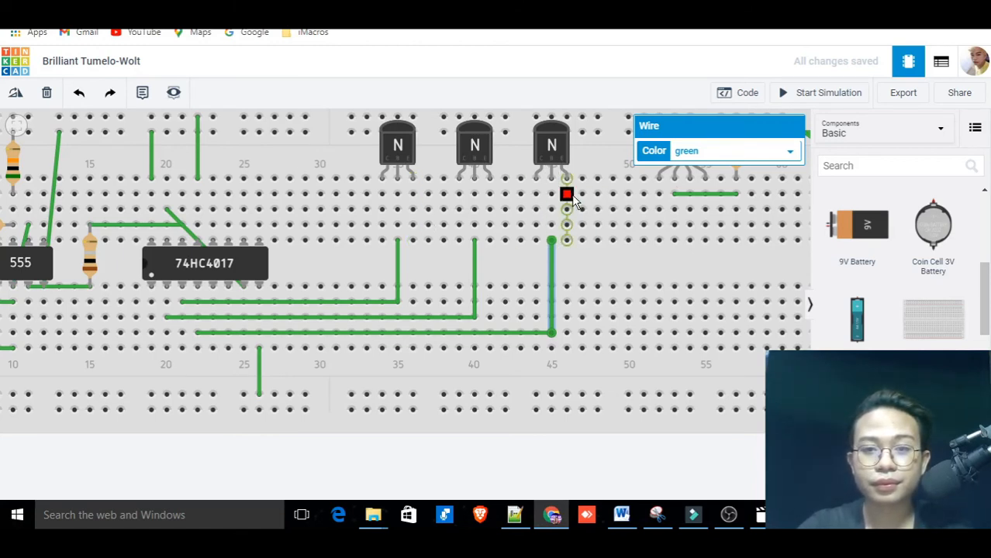
# Step: Wire the first two transistors to the RGB LED, running D36 to D55 and C40 to C54
pyautogui.click(413, 225)
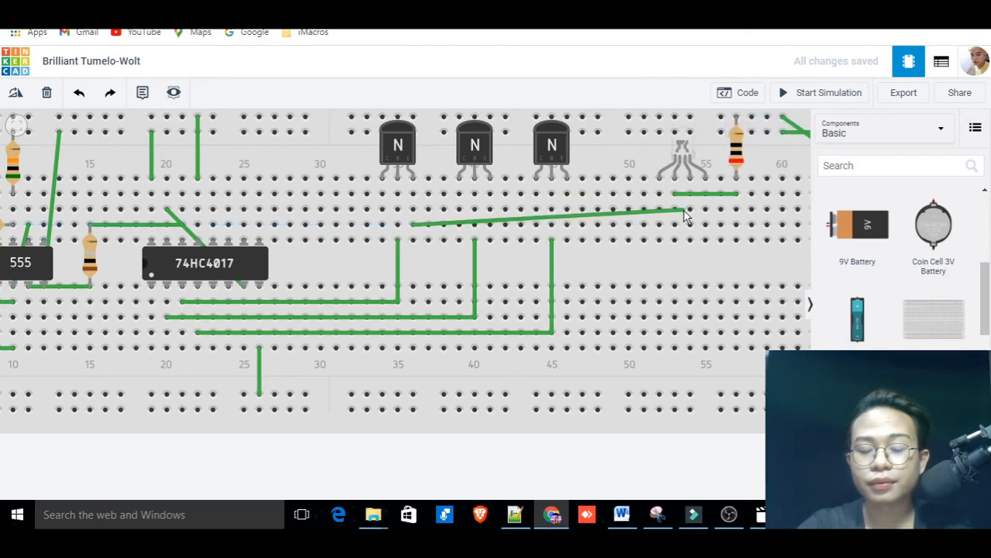
pyautogui.click(706, 228)
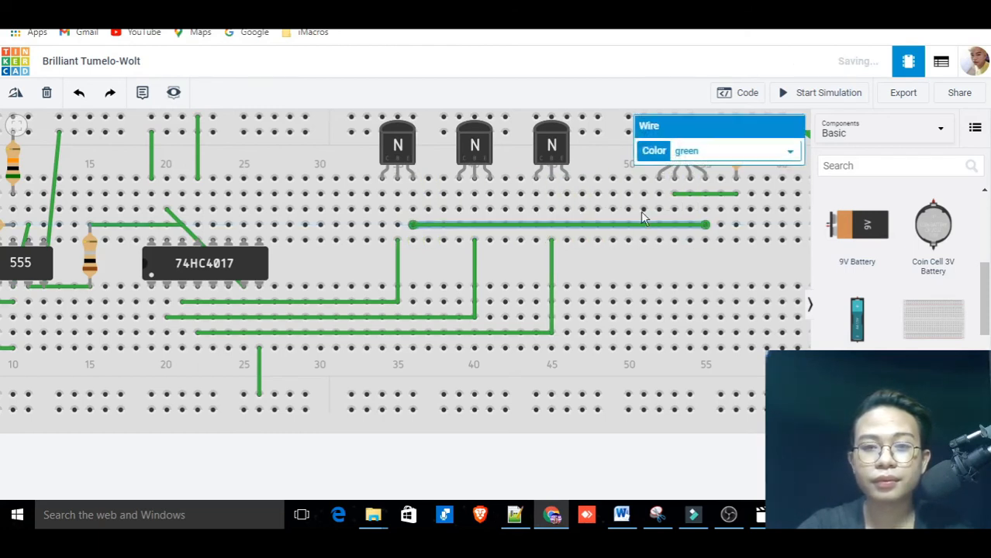
pyautogui.click(472, 208)
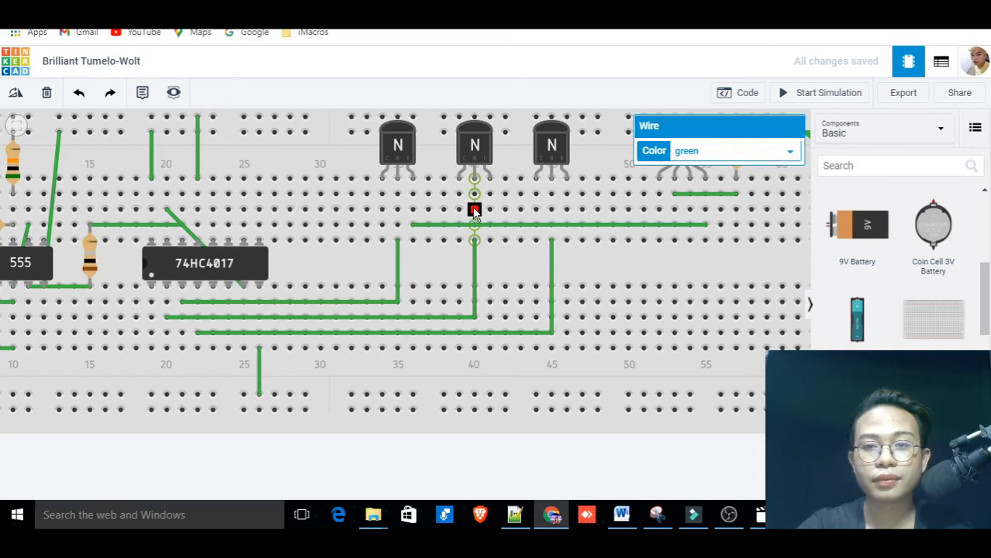
pyautogui.click(581, 207)
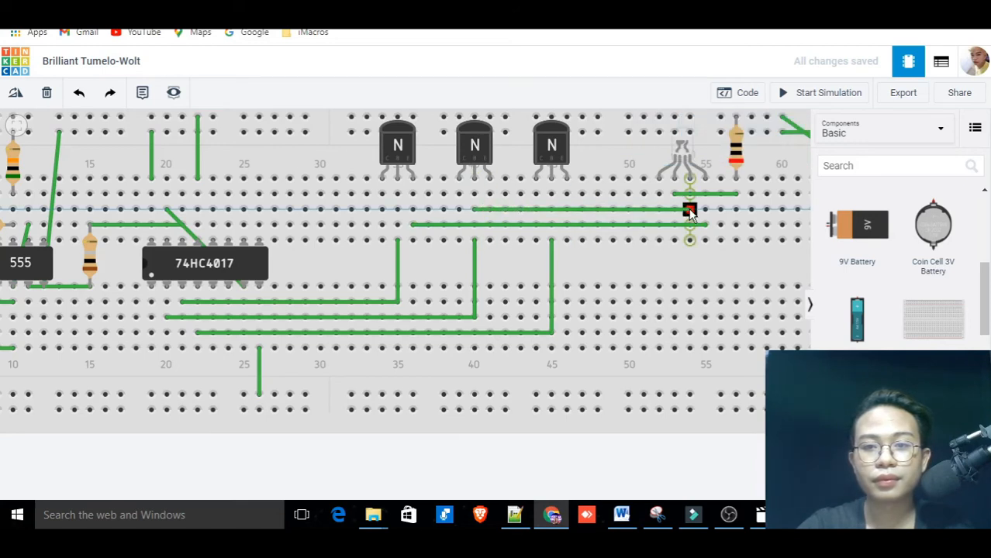
pyautogui.click(690, 209)
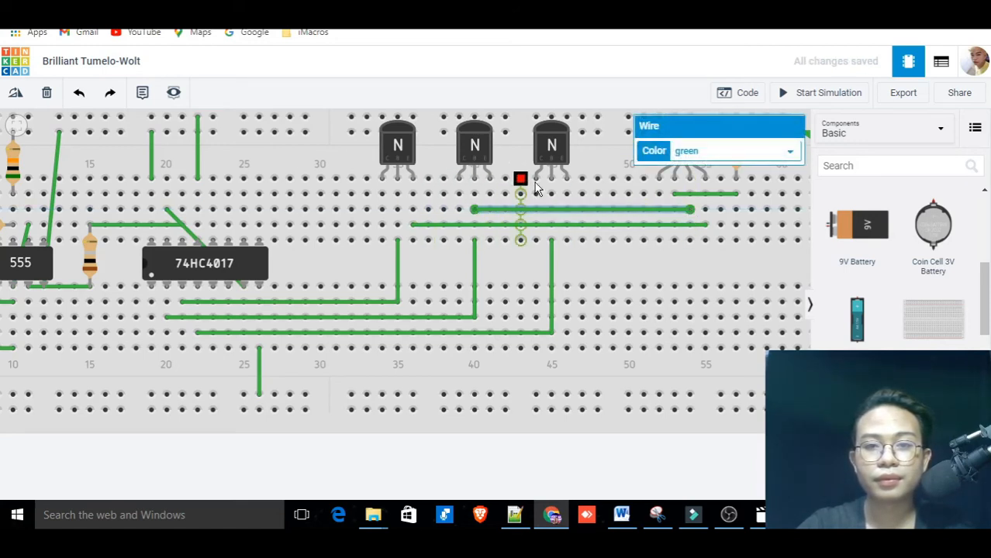
# Step: Wire the third transistor's emitter to the RGB LED, running from B46 to B52
pyautogui.click(566, 193)
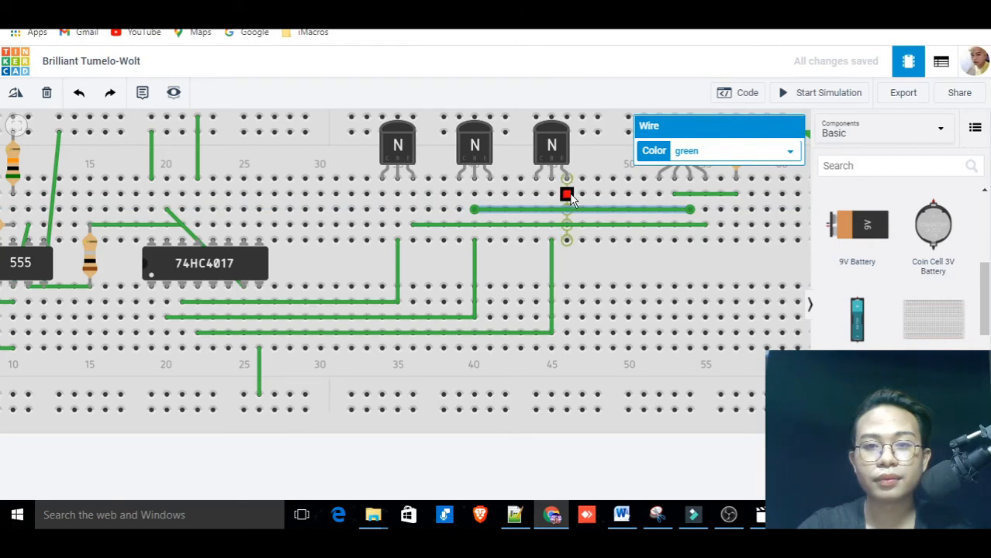
pyautogui.click(659, 194)
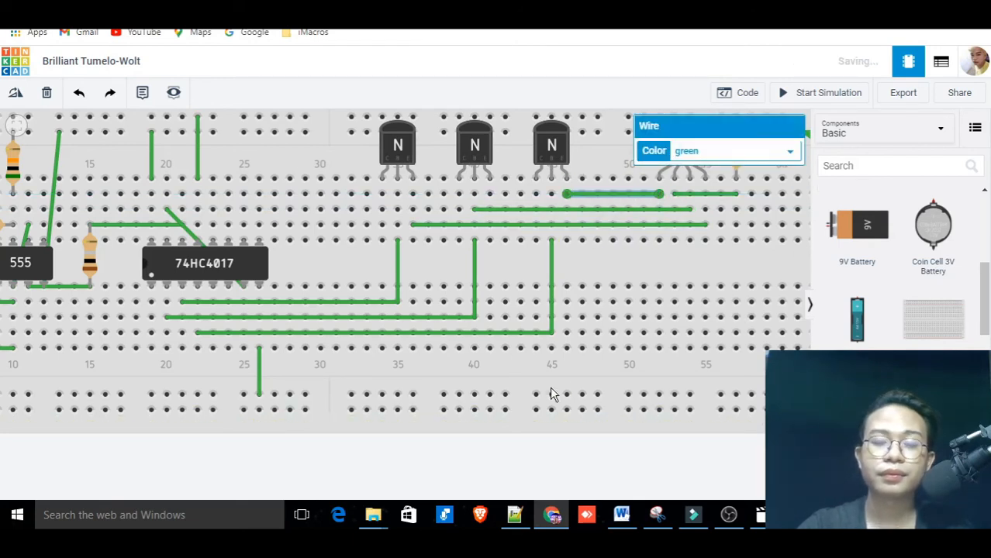
pyautogui.click(547, 463)
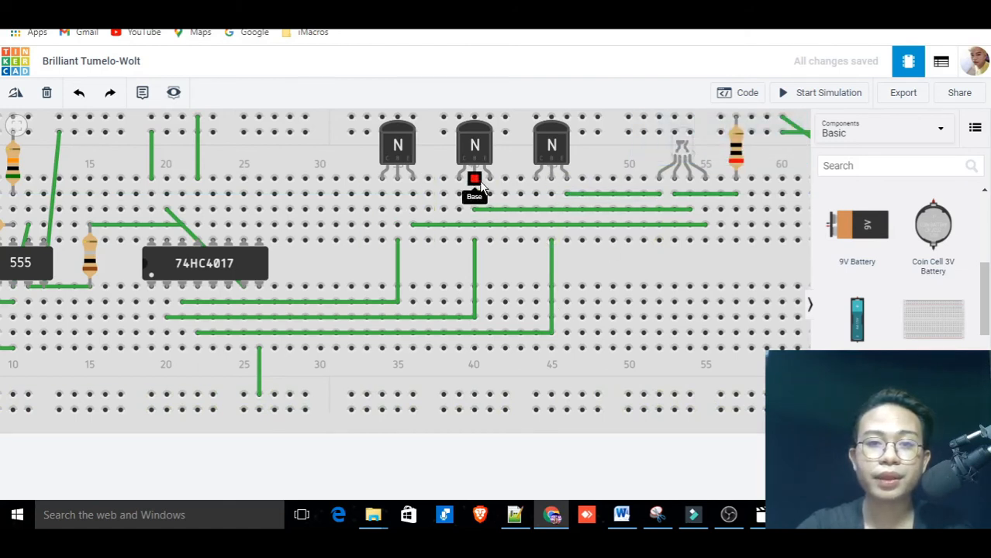
# Step: Link the three transistor collectors with wires from A44 to A39 and from A34 to A39
pyautogui.click(536, 179)
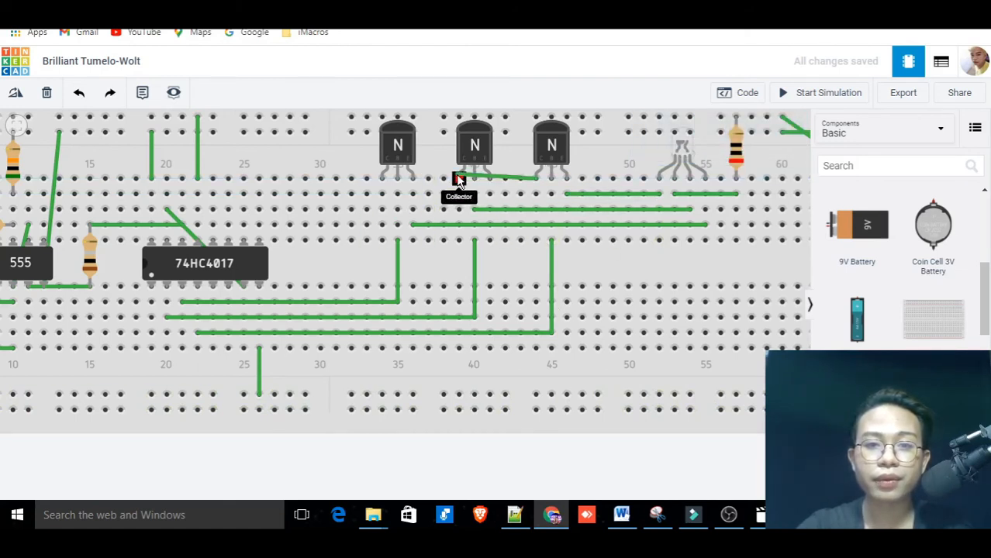
pyautogui.click(458, 179)
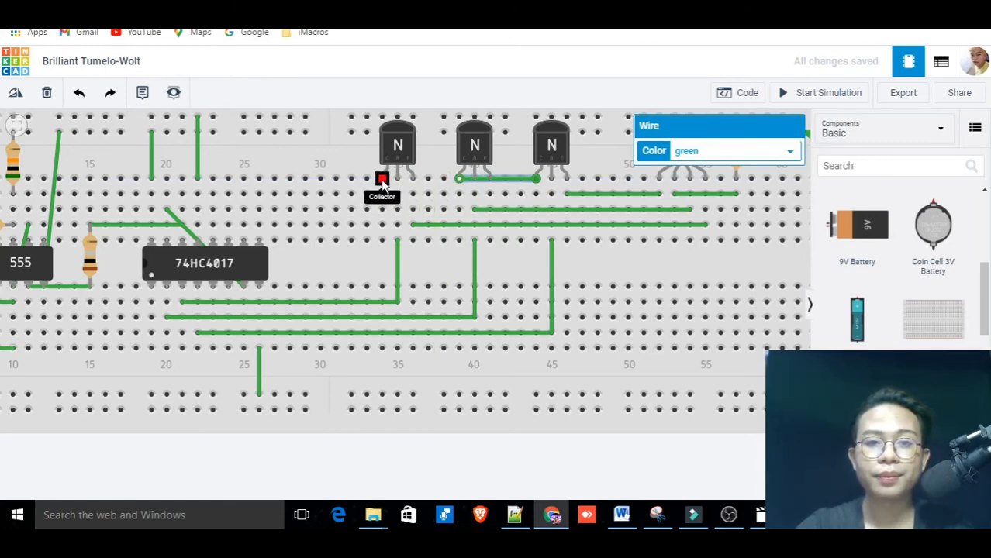
pyautogui.click(381, 179)
pyautogui.click(459, 179)
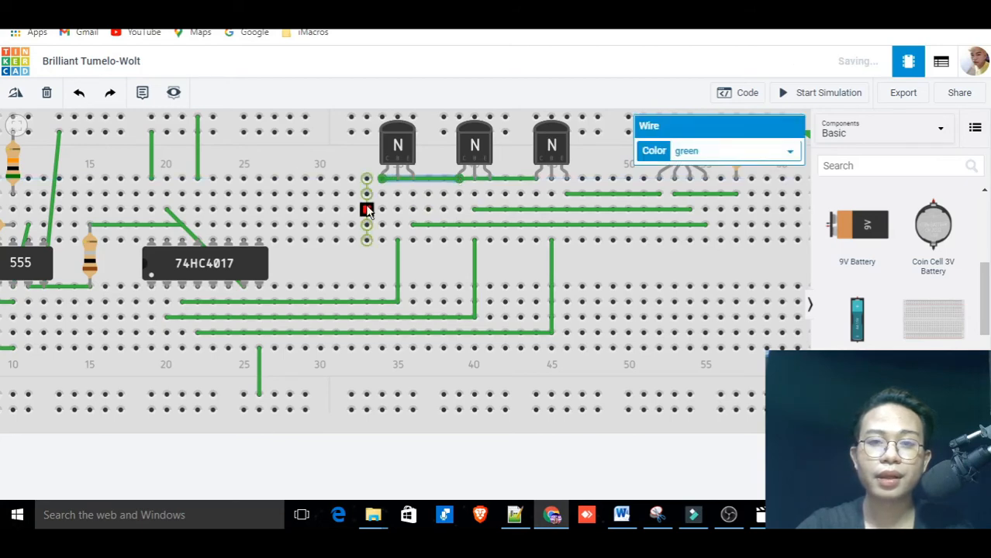
# Step: Check the circuit diagram in Photos and wire the first transistor's collector at A34 to the upper positive rail
pyautogui.scroll(-2, 509, 447)
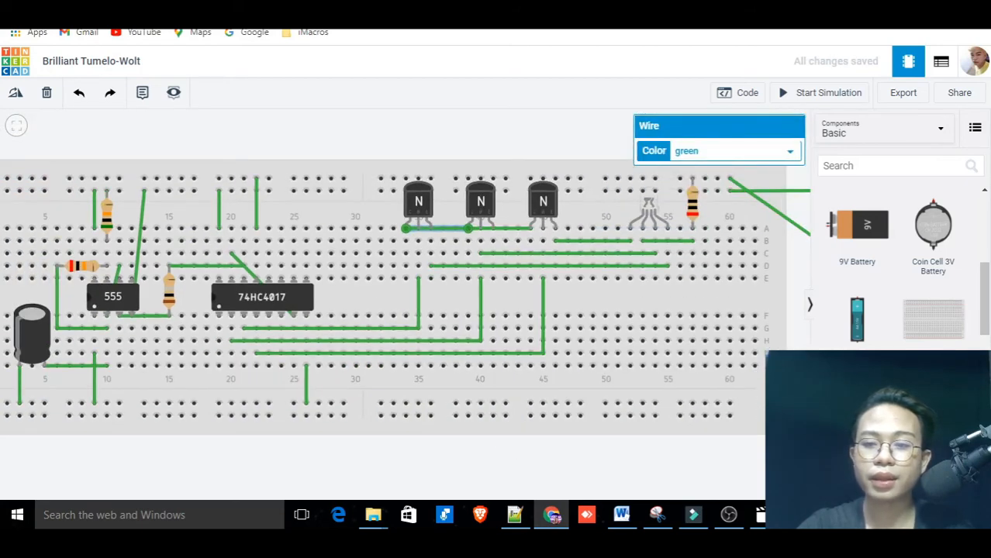
pyautogui.click(797, 514)
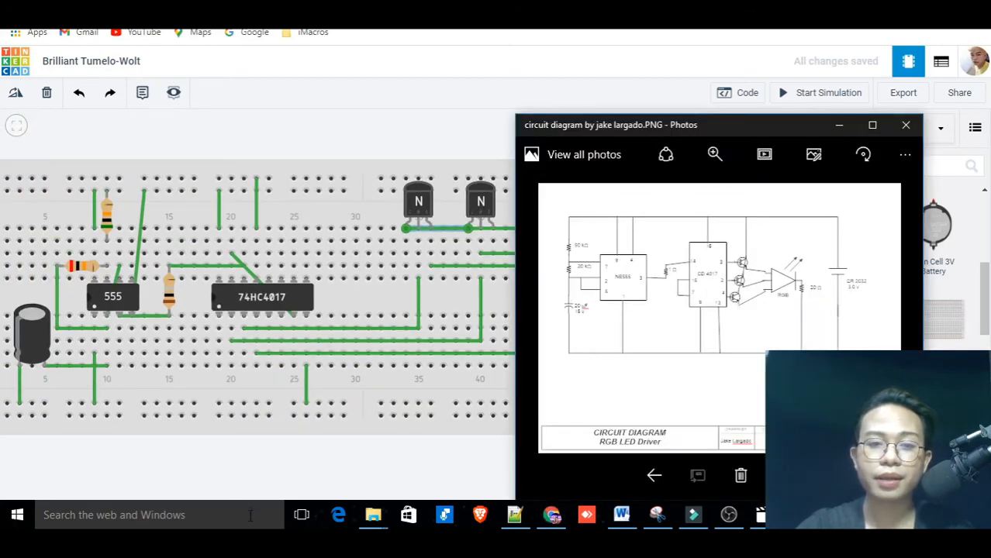
pyautogui.click(336, 414)
pyautogui.click(336, 418)
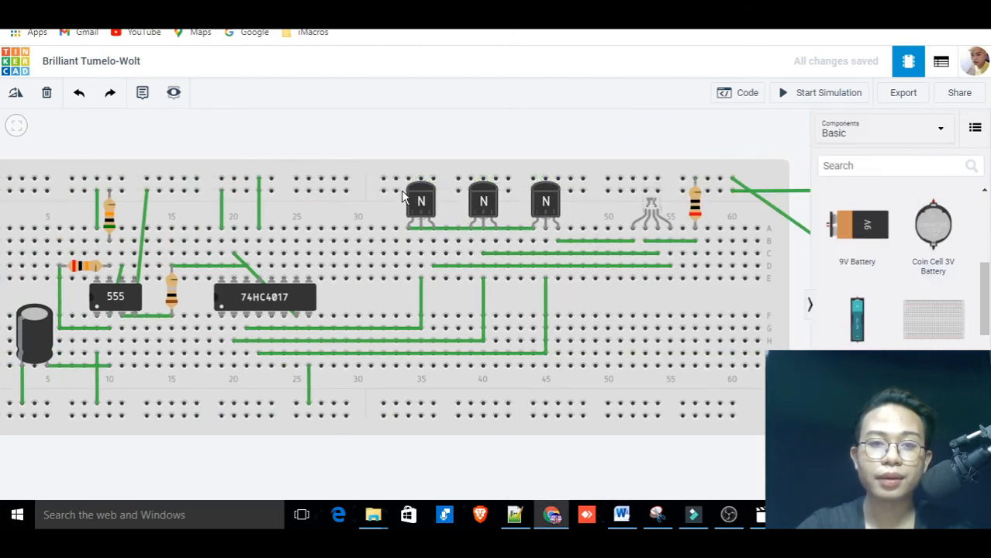
pyautogui.click(394, 192)
pyautogui.click(406, 227)
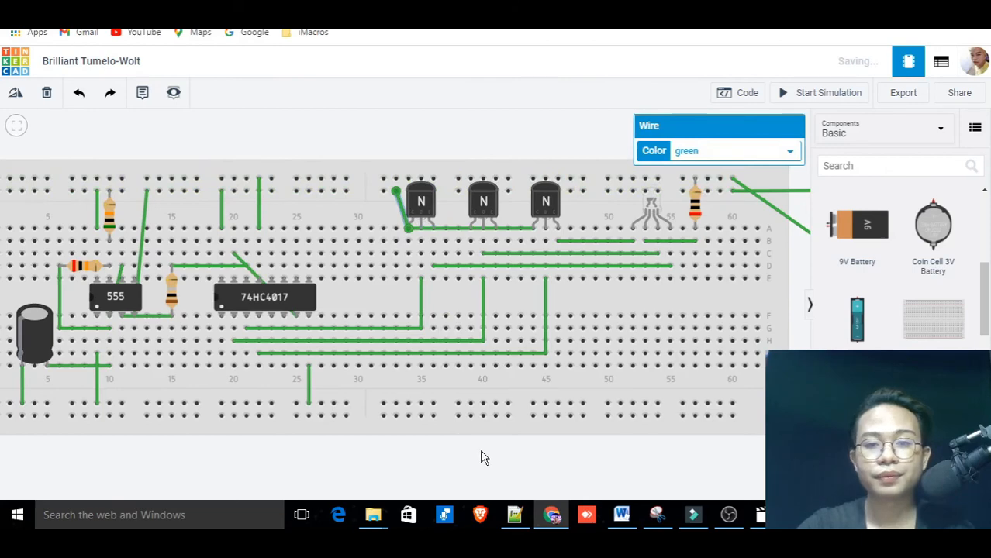
pyautogui.click(480, 421)
# Step: Review the whole breadboard against the RGB LED driver circuit diagram in Photos, then return to the Tinkercad circuit
pyautogui.scroll(-4, 481, 421)
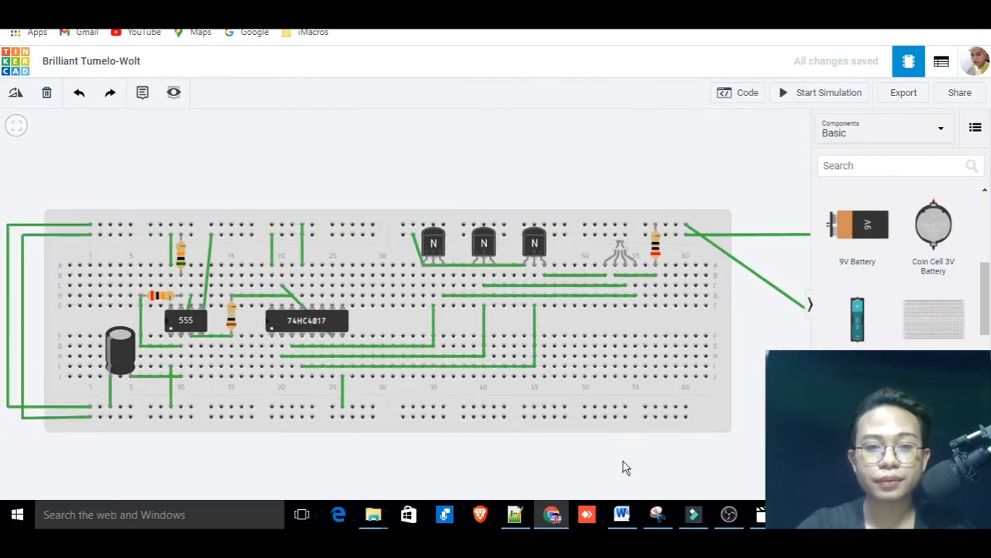
pyautogui.moveTo(638, 434); pyautogui.dragTo(599, 338)
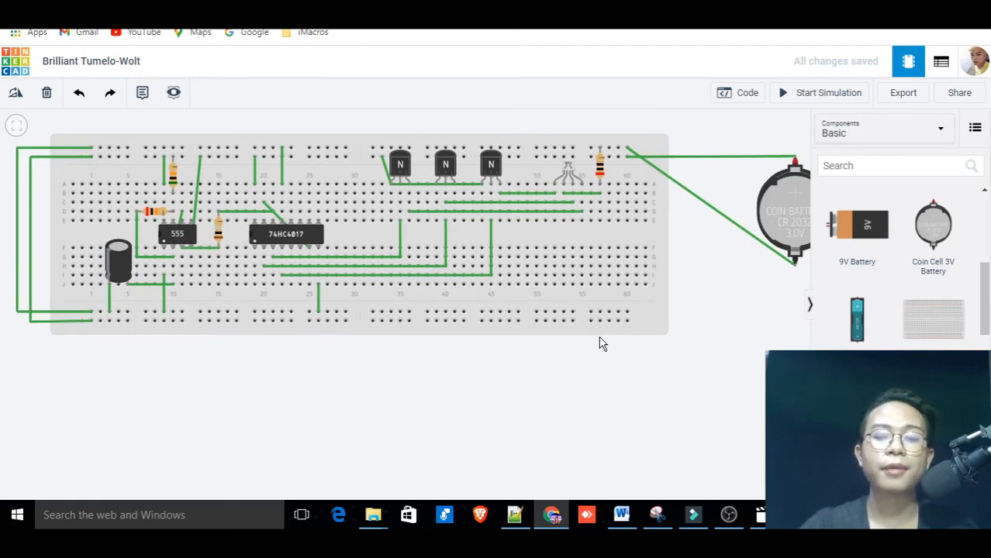
pyautogui.click(754, 515)
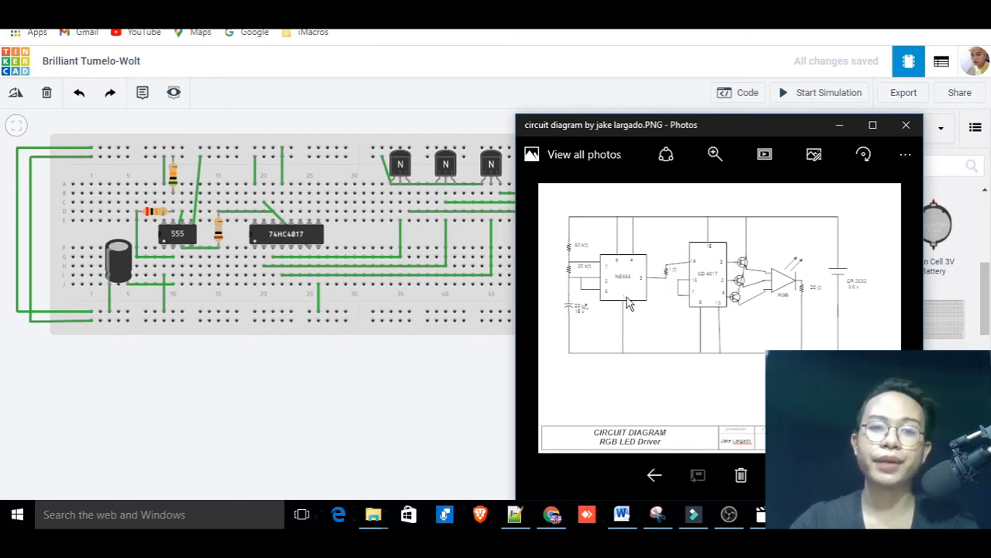
pyautogui.doubleClick(710, 122)
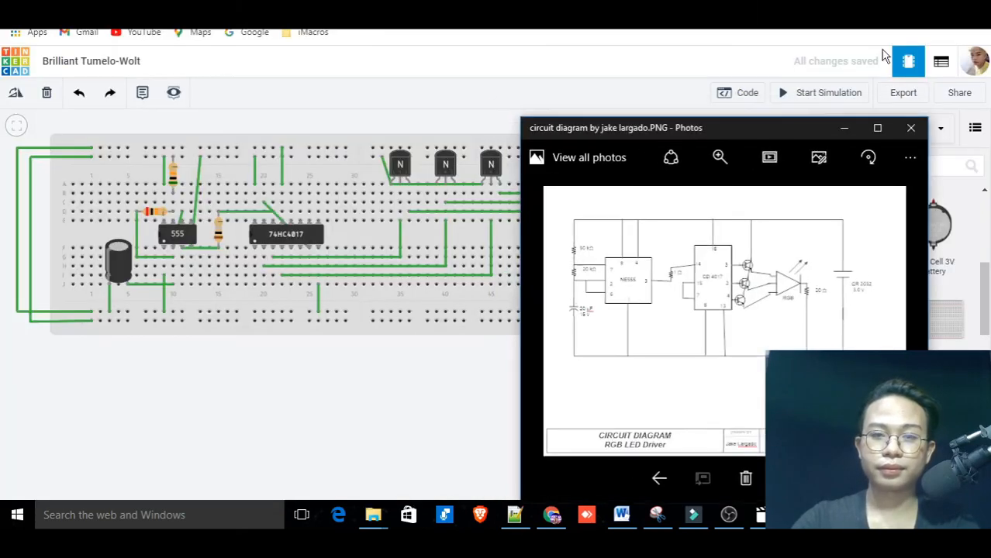
pyautogui.doubleClick(882, 49)
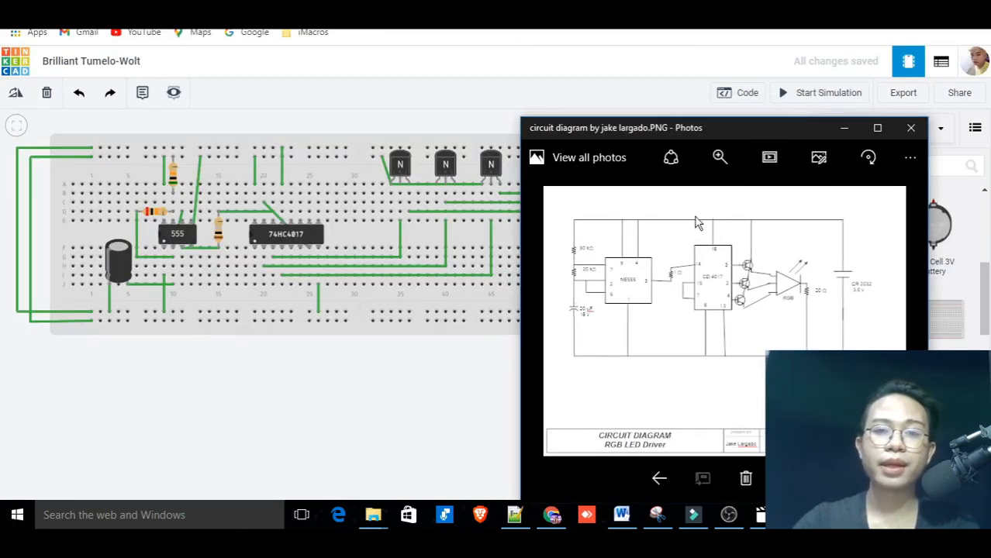
pyautogui.moveTo(734, 127); pyautogui.dragTo(851, 200)
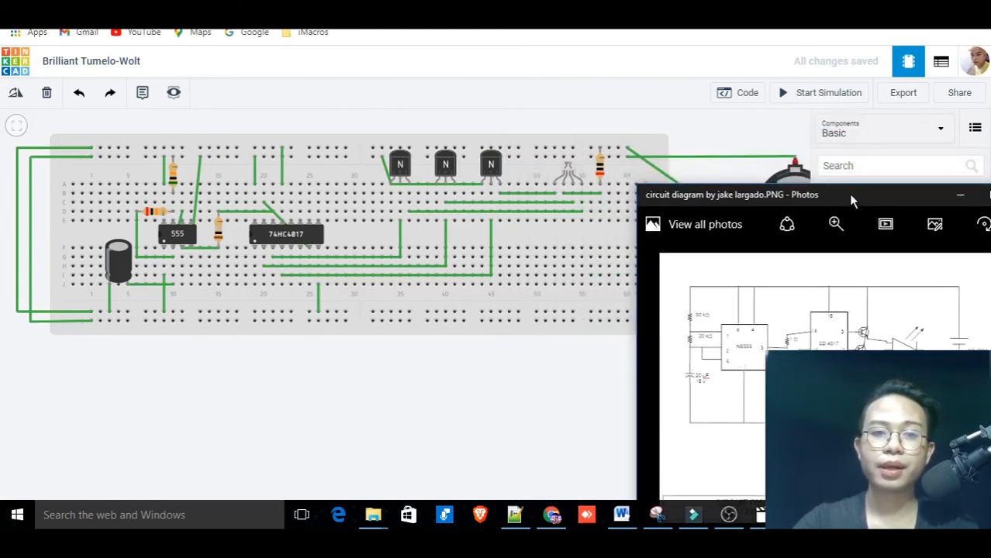
pyautogui.click(434, 397)
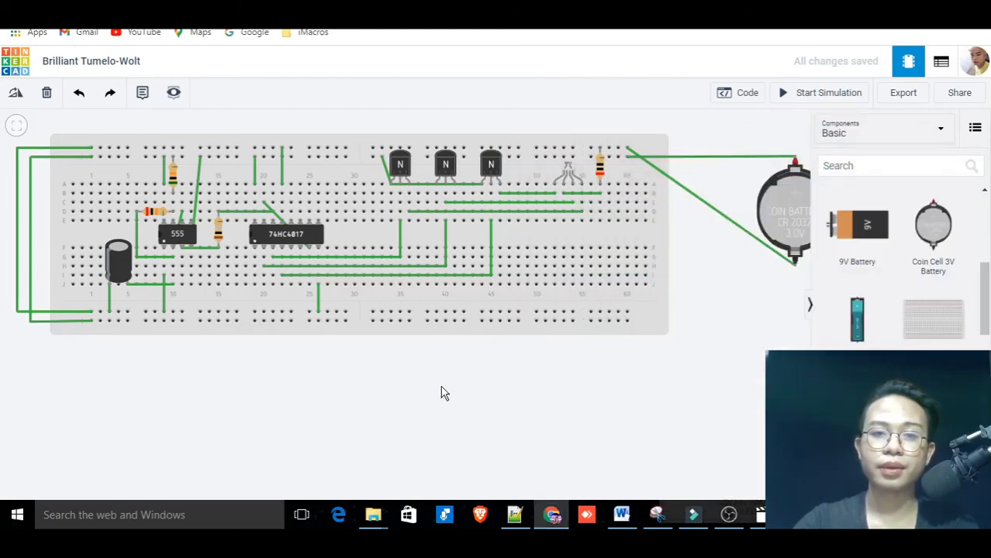
# Step: Hide the components list and start the simulation with the whole circuit in view
pyautogui.click(809, 304)
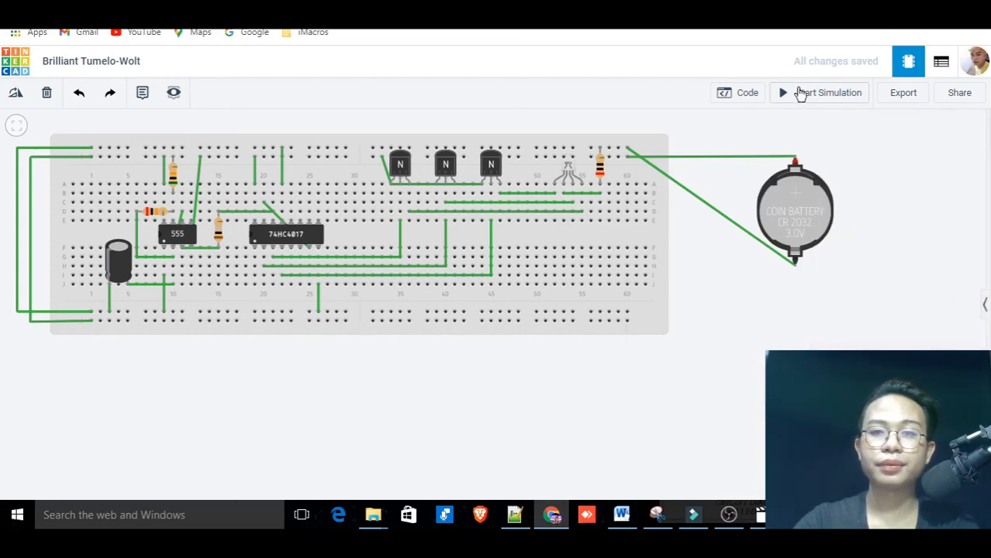
pyautogui.click(800, 93)
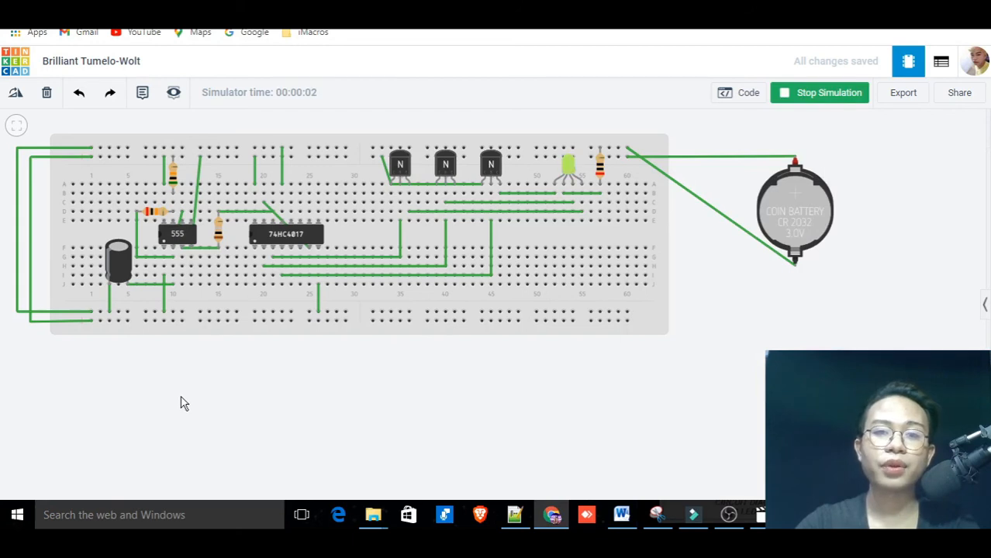
pyautogui.moveTo(188, 398); pyautogui.dragTo(252, 422)
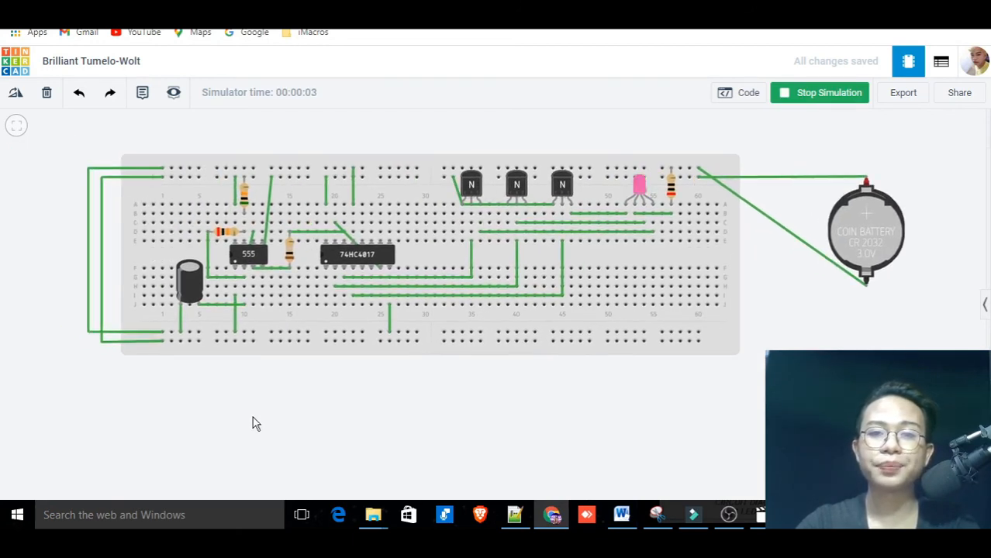